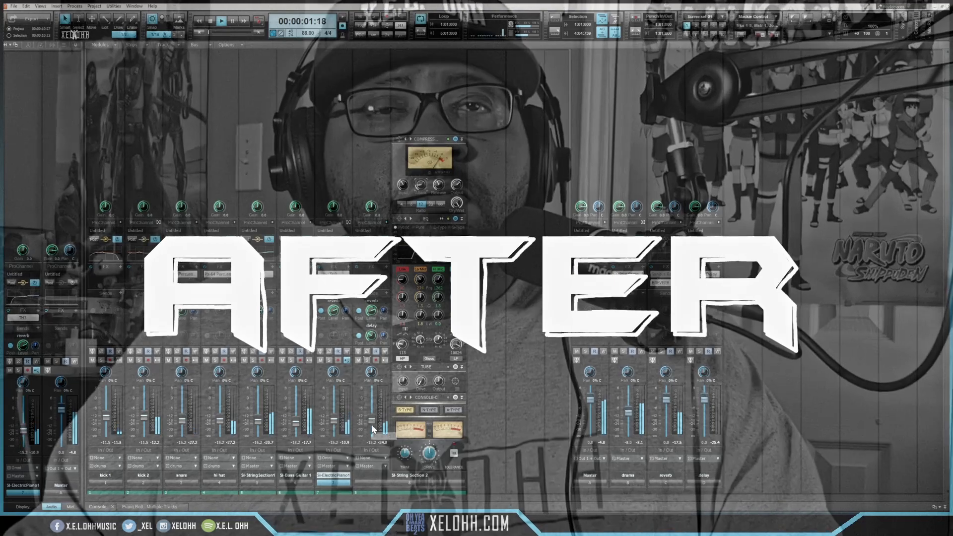
mouse_move(372, 420)
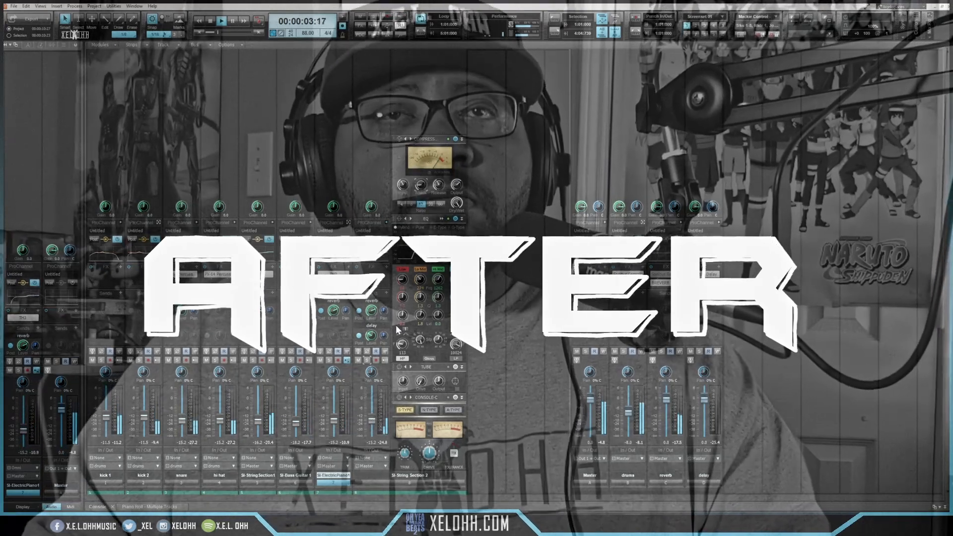
click(386, 222)
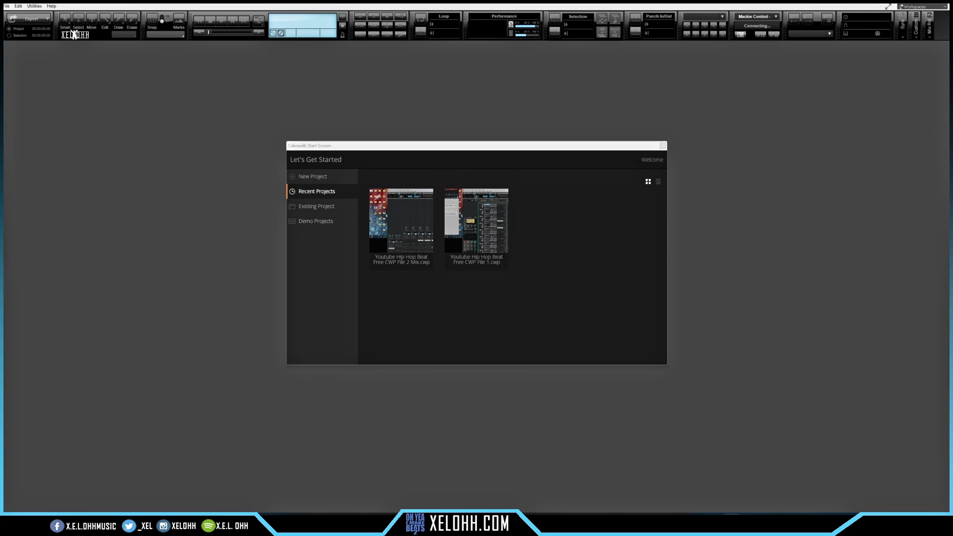
Open the recent project Youtube Hip Hop Beat Free CWP File 1.cwp and play back the unmixed beat
click(479, 219)
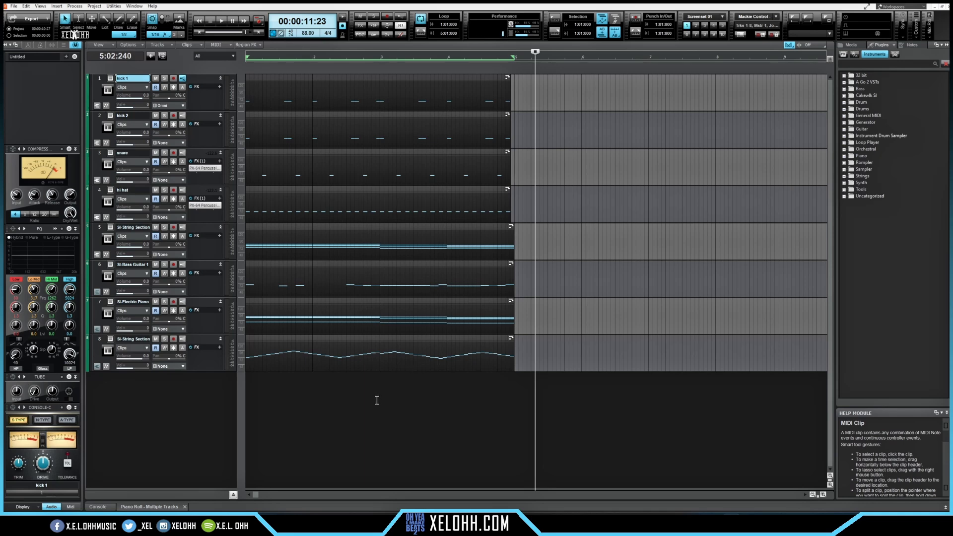
key(space)
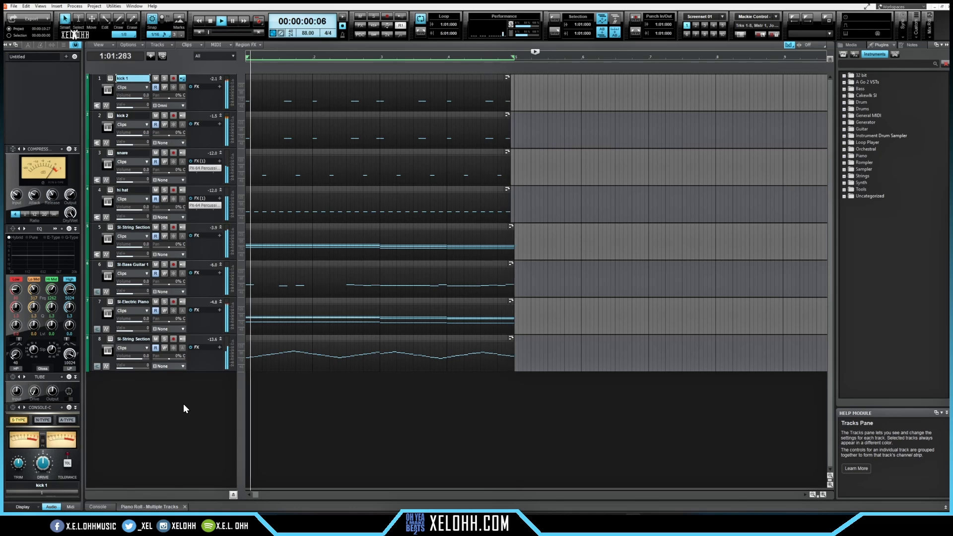
key(space)
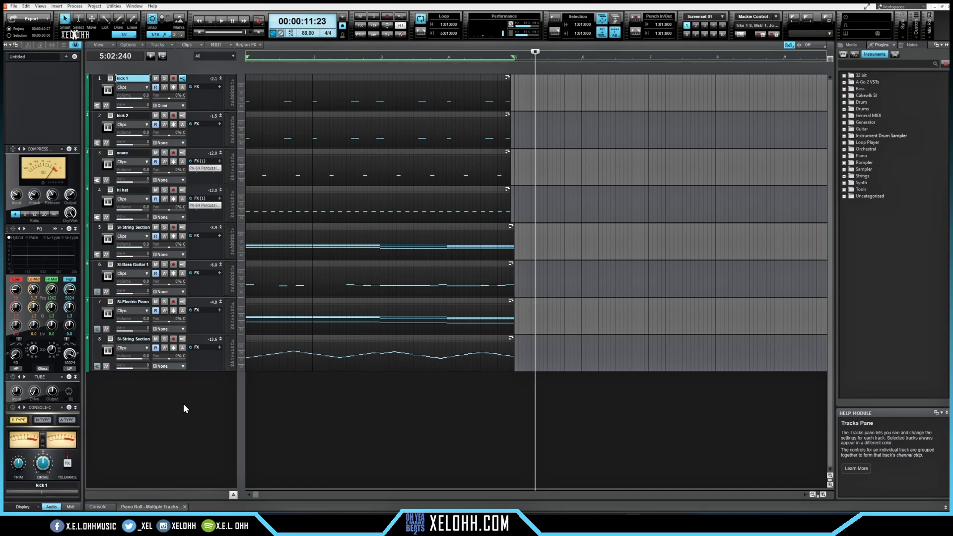
Show the Console, switch it to split view and back to full size, and reset the Master bus's clip indicator
click(95, 508)
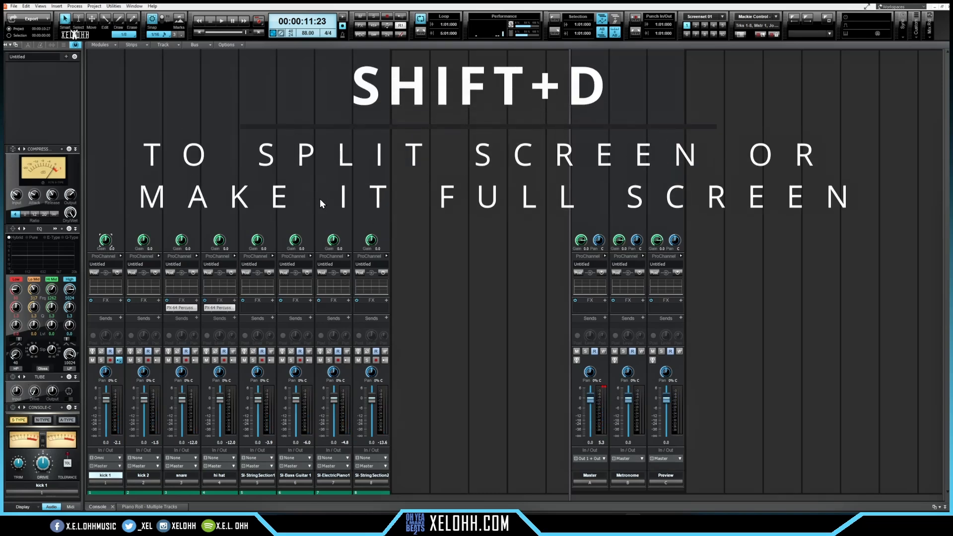
key(shift+d)
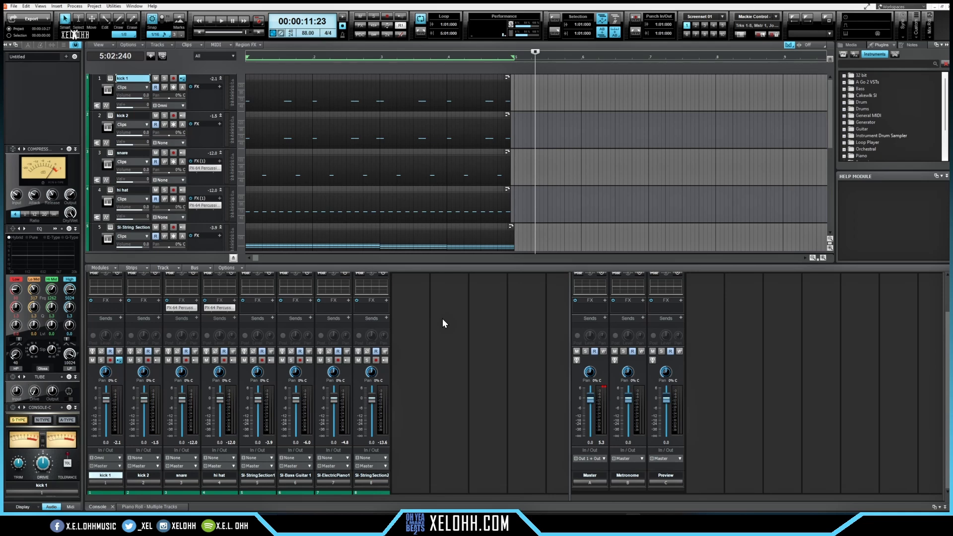
key(shift+d)
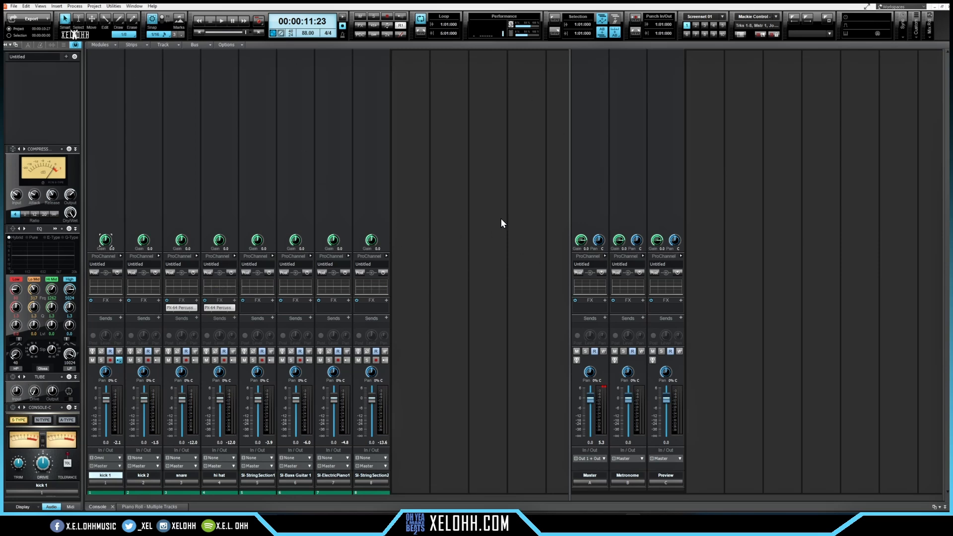
click(602, 386)
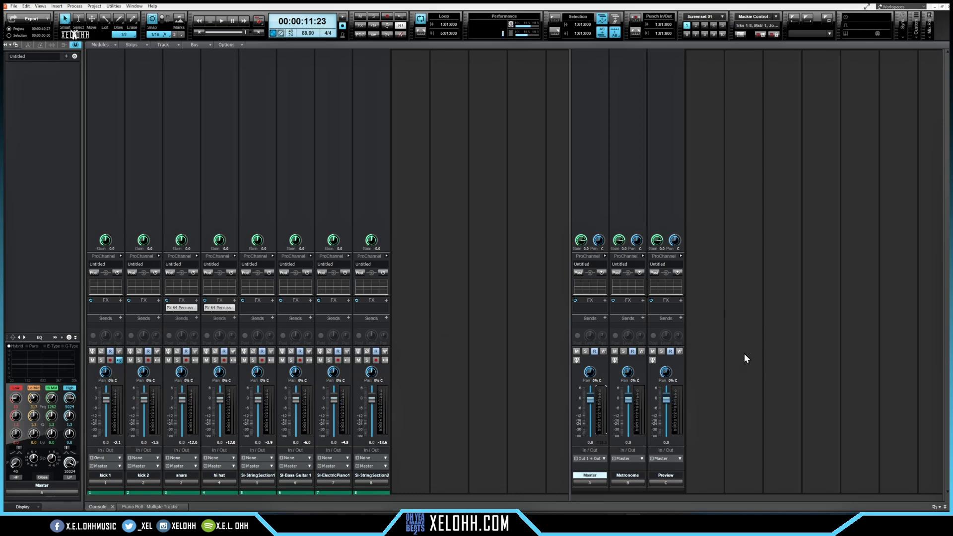
Delete the Metronome and Preview buses together from the console
click(625, 481)
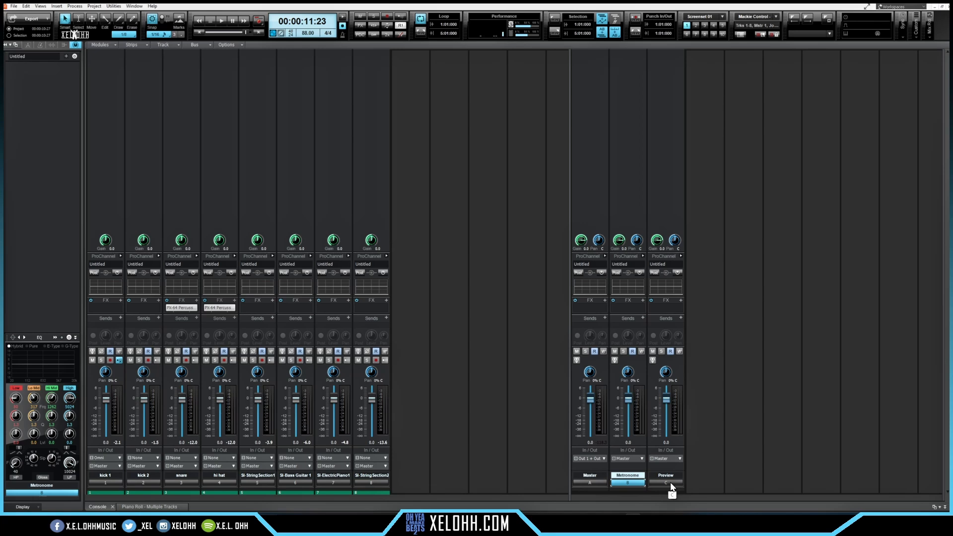
click(670, 483)
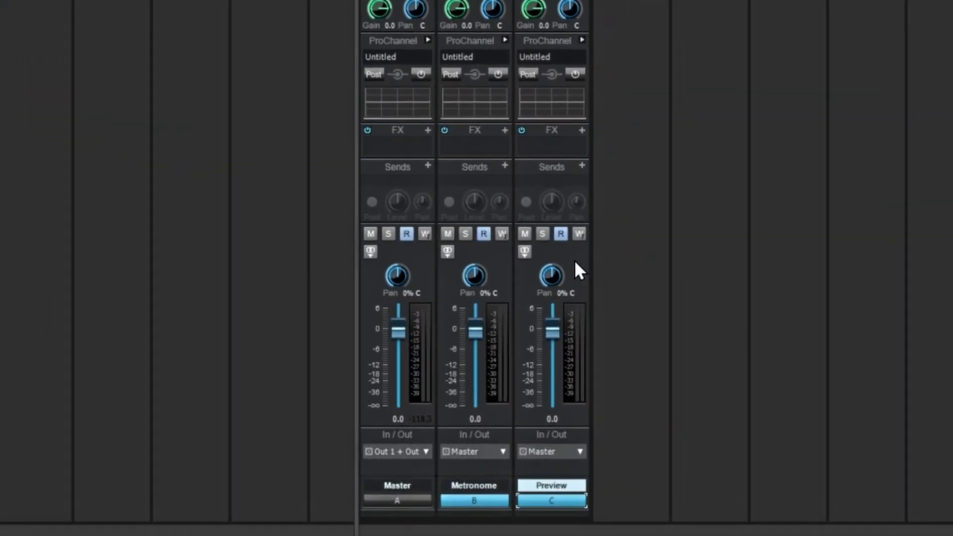
right_click(674, 360)
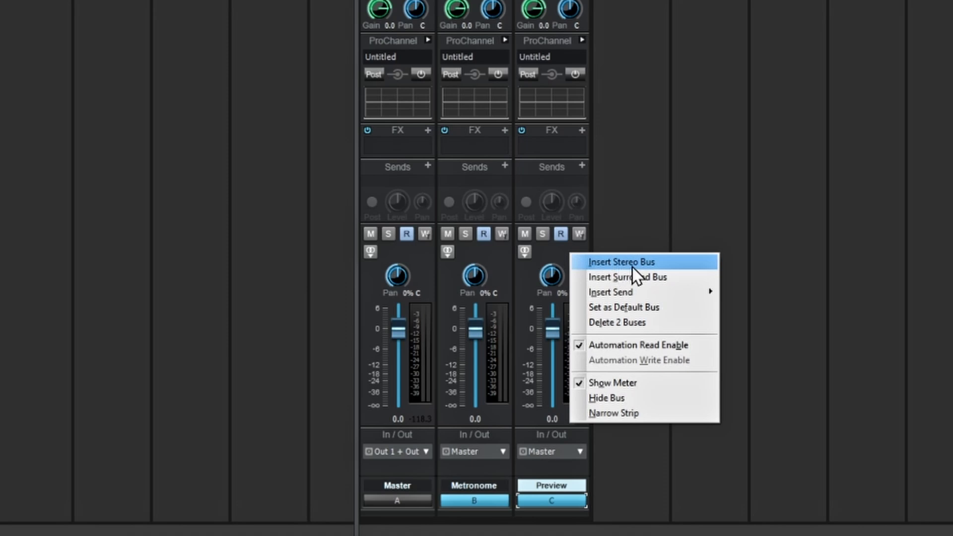
click(613, 322)
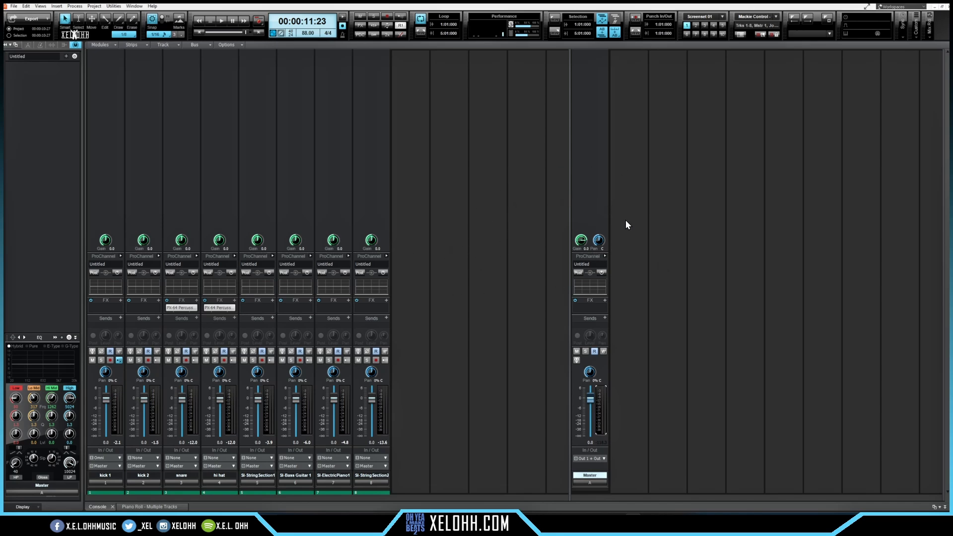
Insert a new stereo bus beside the Master bus and name it drums
right_click(628, 259)
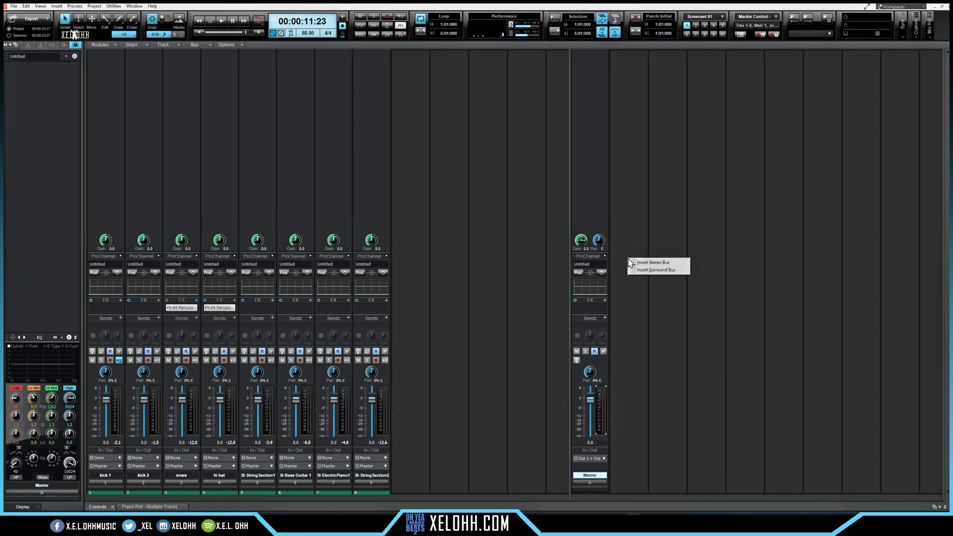
click(654, 263)
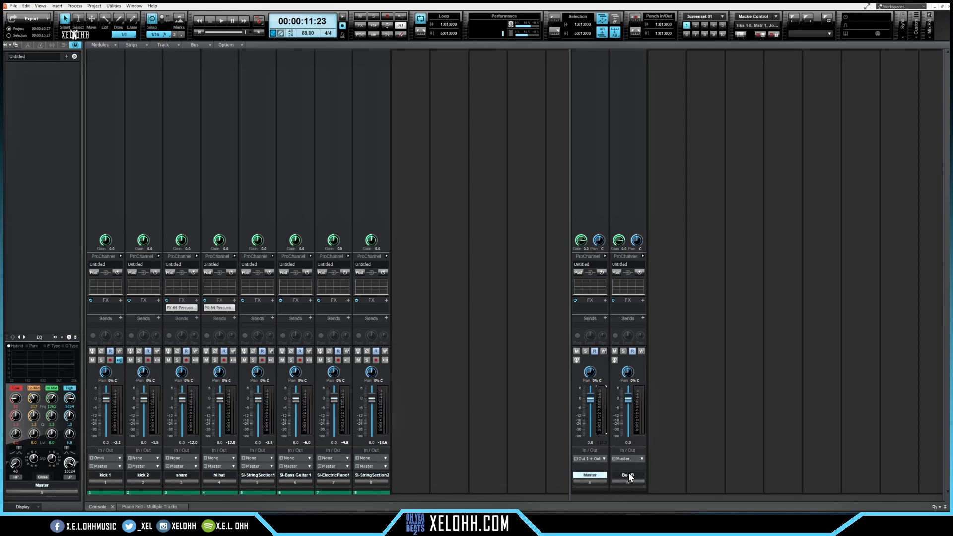
double_click(625, 475)
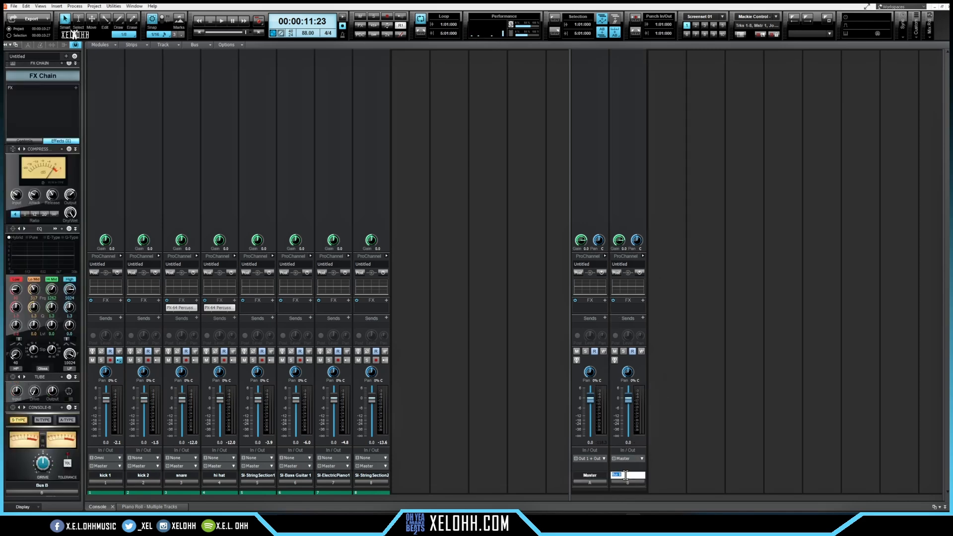
text(drums)
key(Return)
Route the outputs of the kick 1, kick 2, snare and hi hat tracks to the drums bus in one go
click(99, 483)
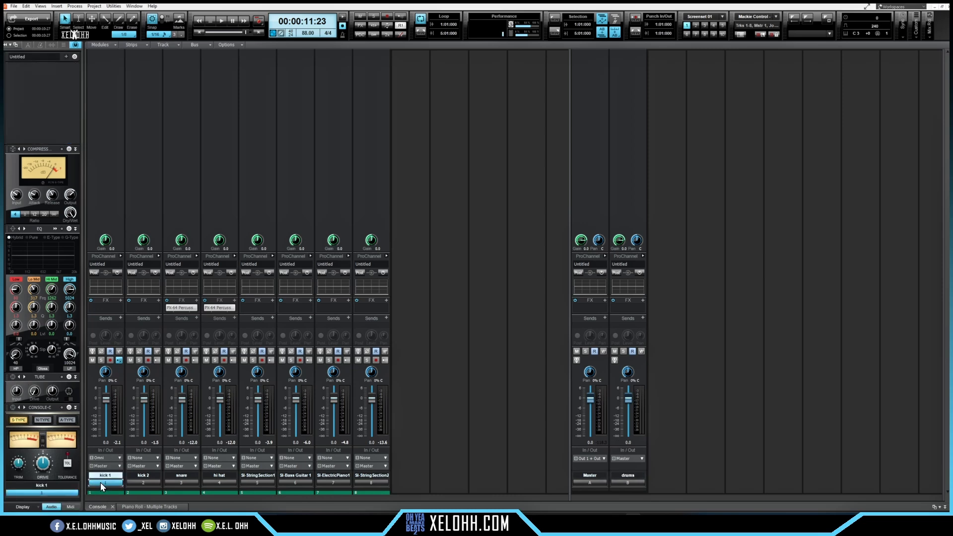
shift+click(224, 481)
mouse_move(234, 306)
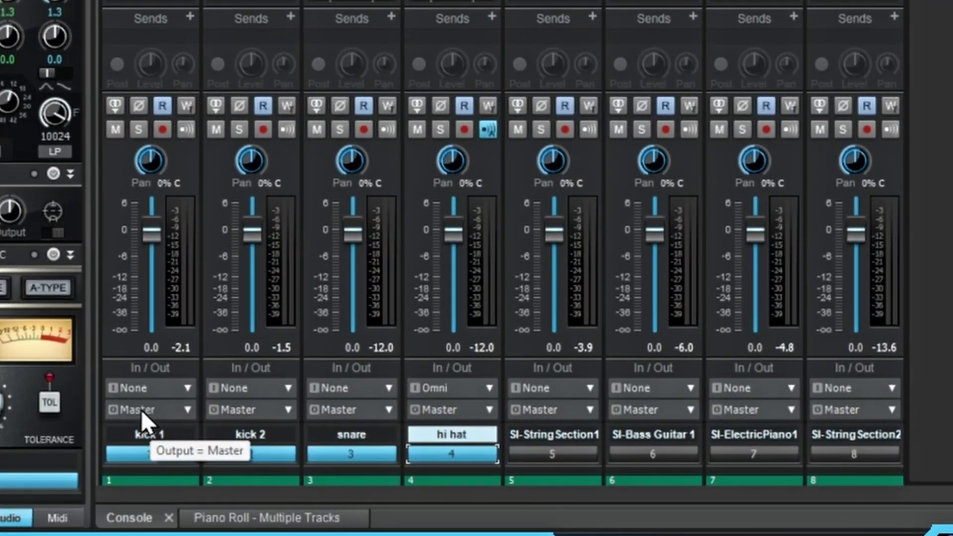
click(187, 410)
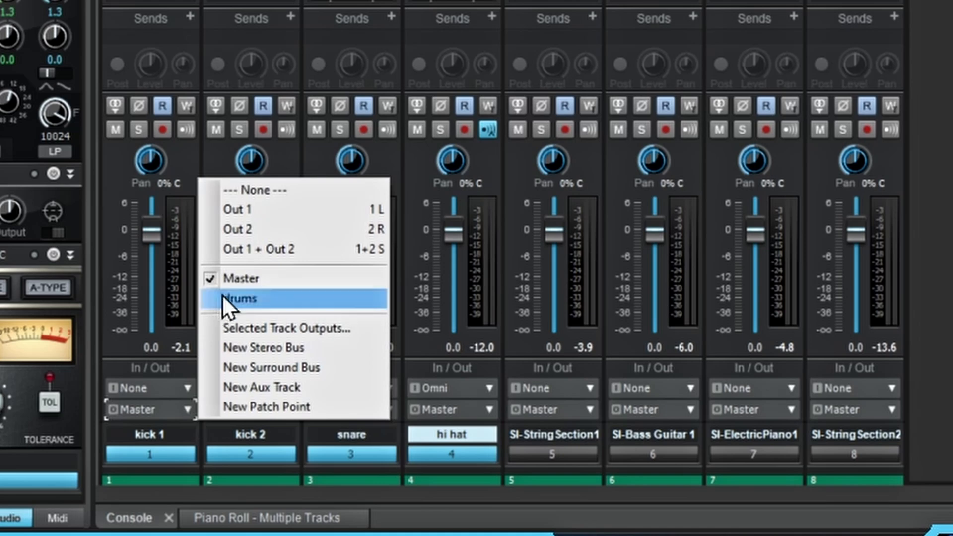
click(252, 297)
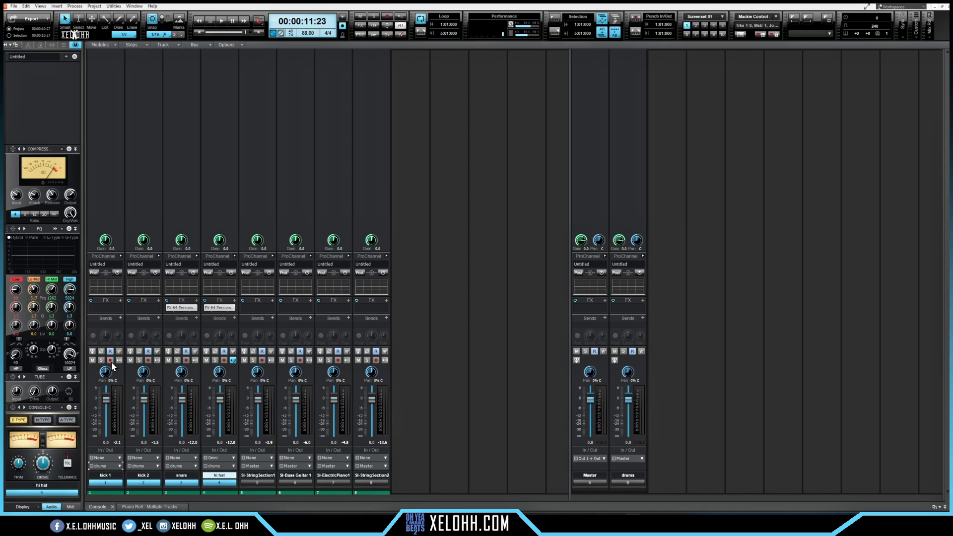
Check the drum routing by soloing the drums bus during playback, then unsolo it and reset the drums and Master clip indicators
click(623, 351)
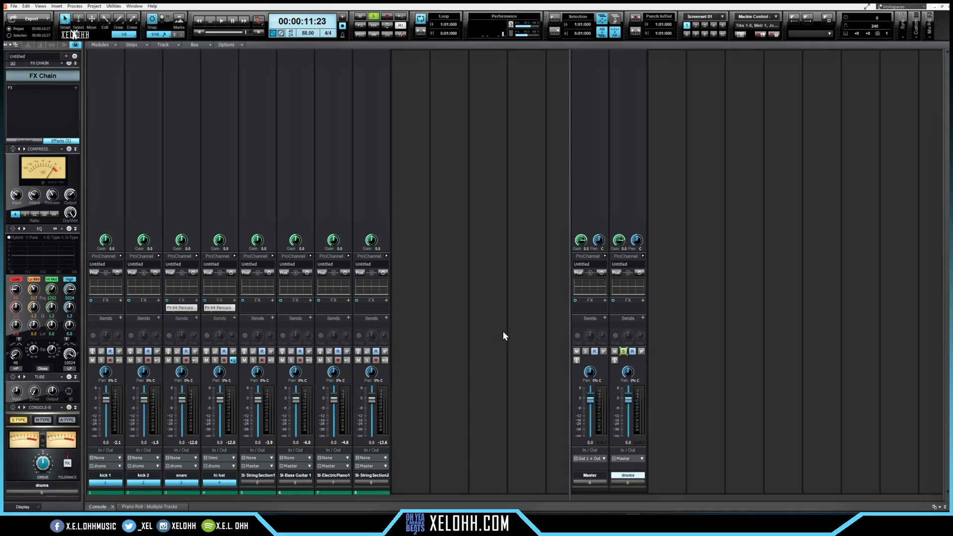
key(space)
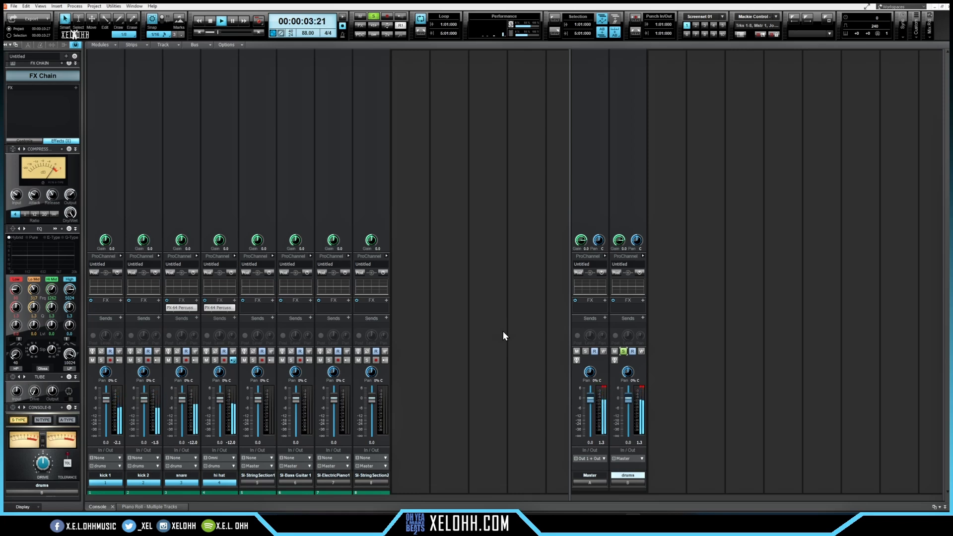
key(space)
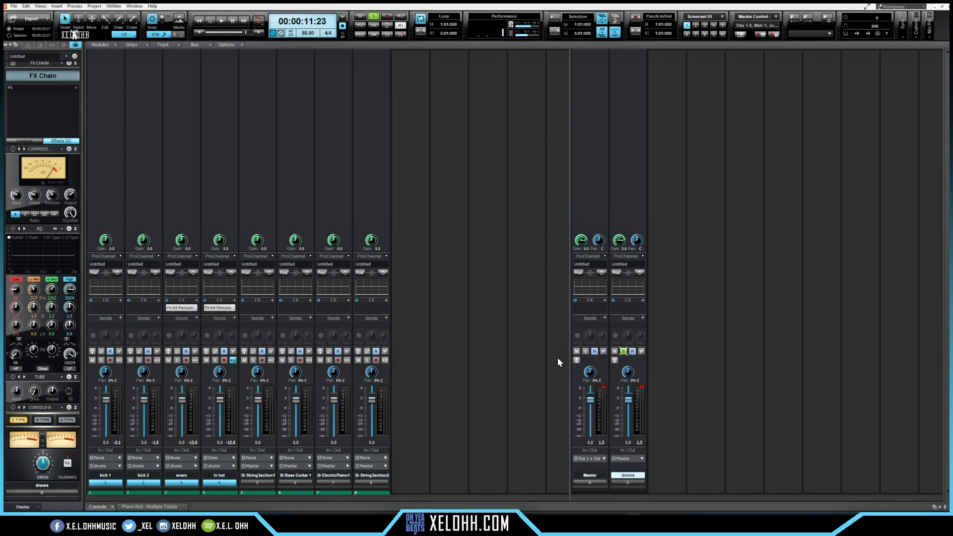
click(642, 386)
click(623, 352)
click(602, 385)
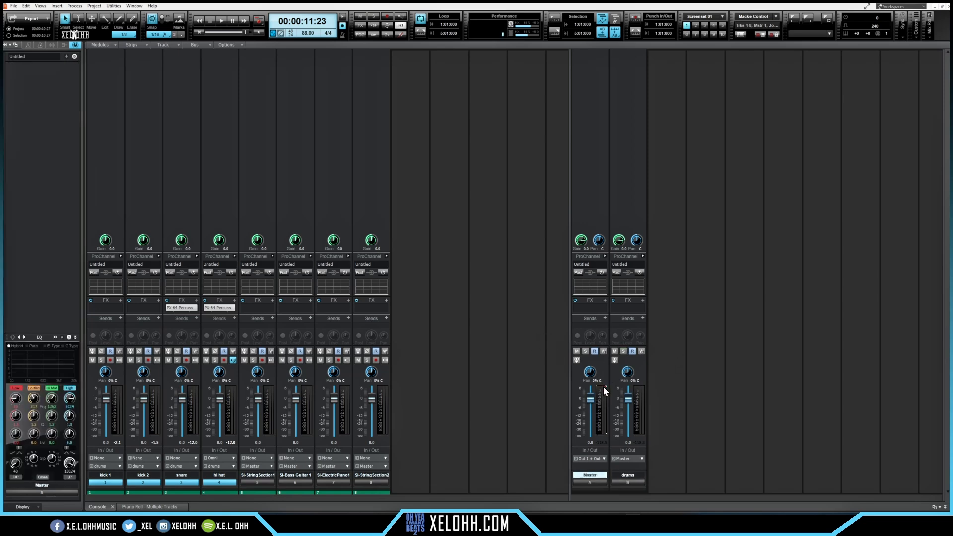
Insert another stereo bus beside the drums bus and name it reverb
right_click(657, 338)
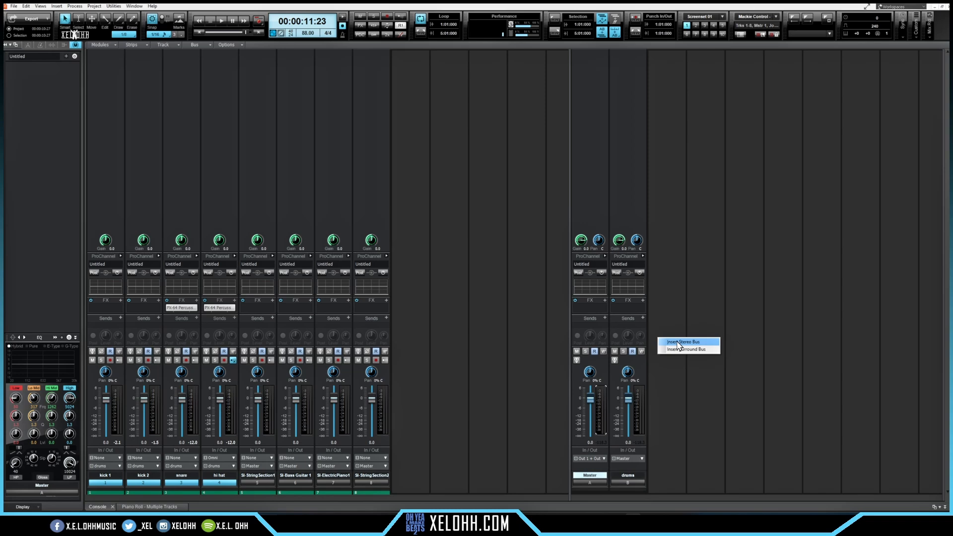
click(679, 343)
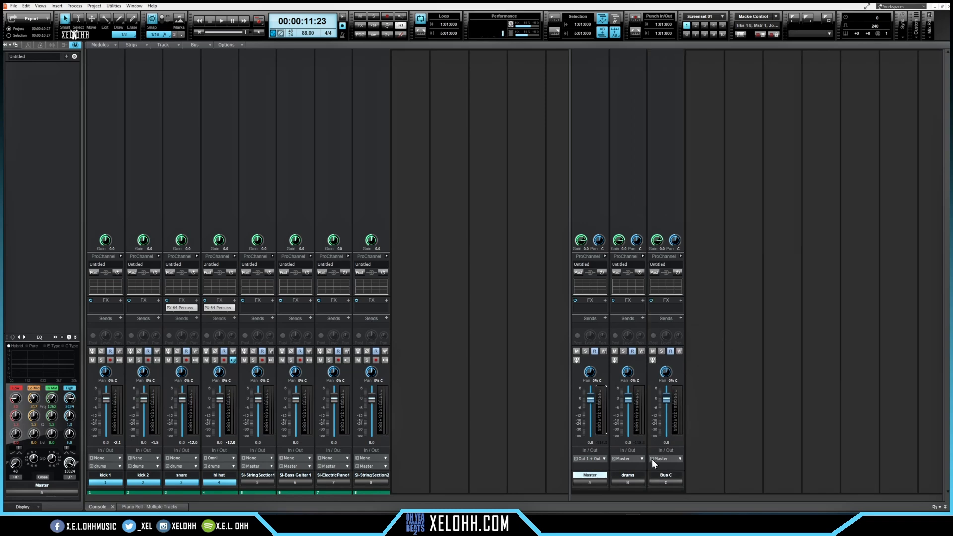
double_click(665, 475)
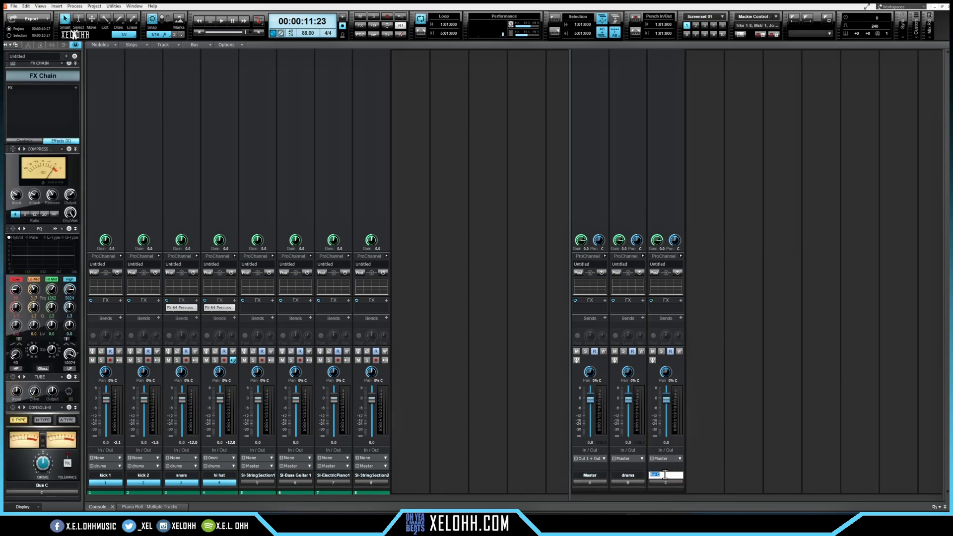
text(4)
key(Return)
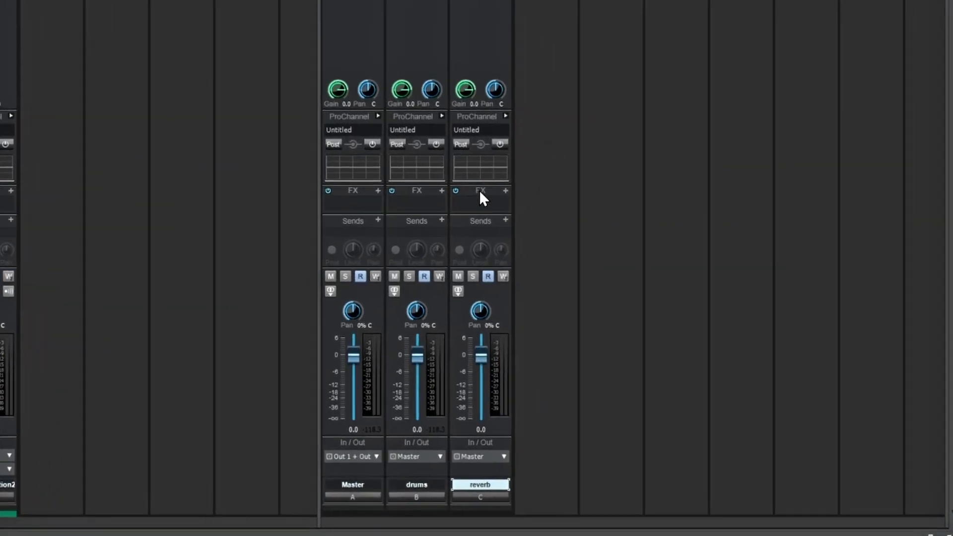
Add Cakewalk's Sonitus Reverb audio effect to the FX rack of the reverb bus
click(505, 190)
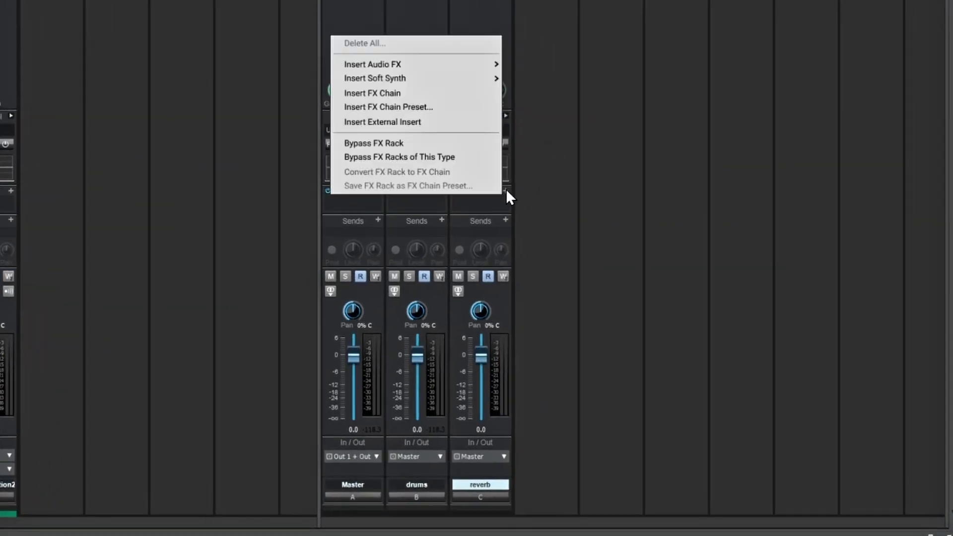
mouse_move(363, 60)
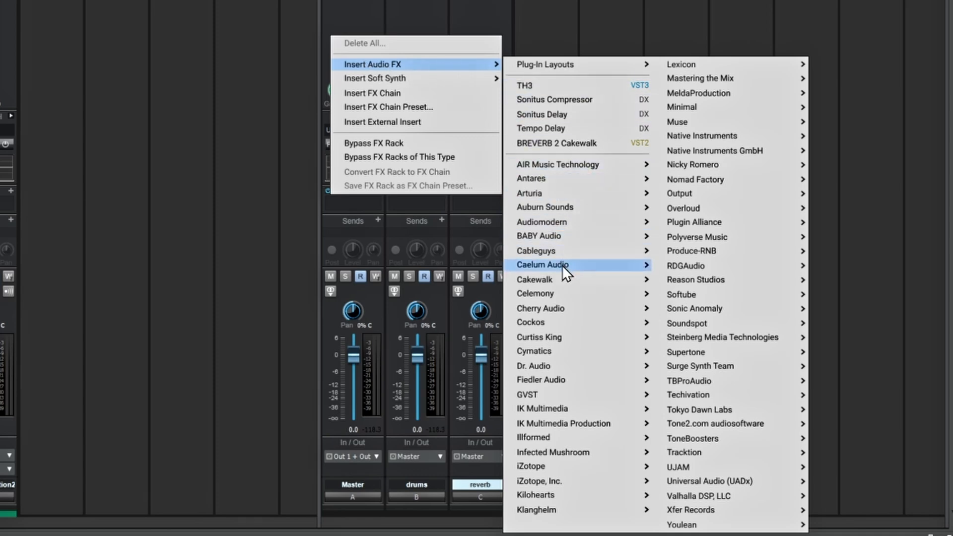
mouse_move(562, 265)
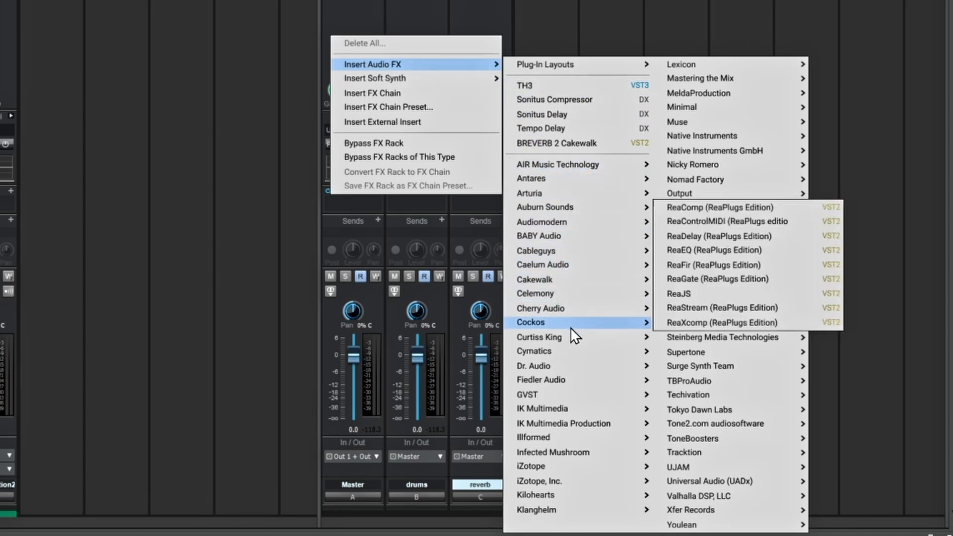
mouse_move(527, 281)
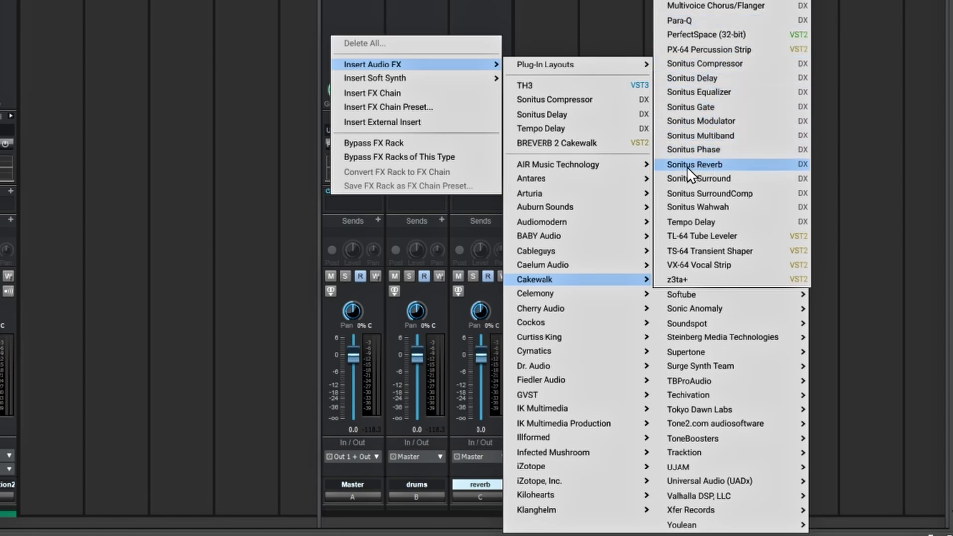
click(710, 165)
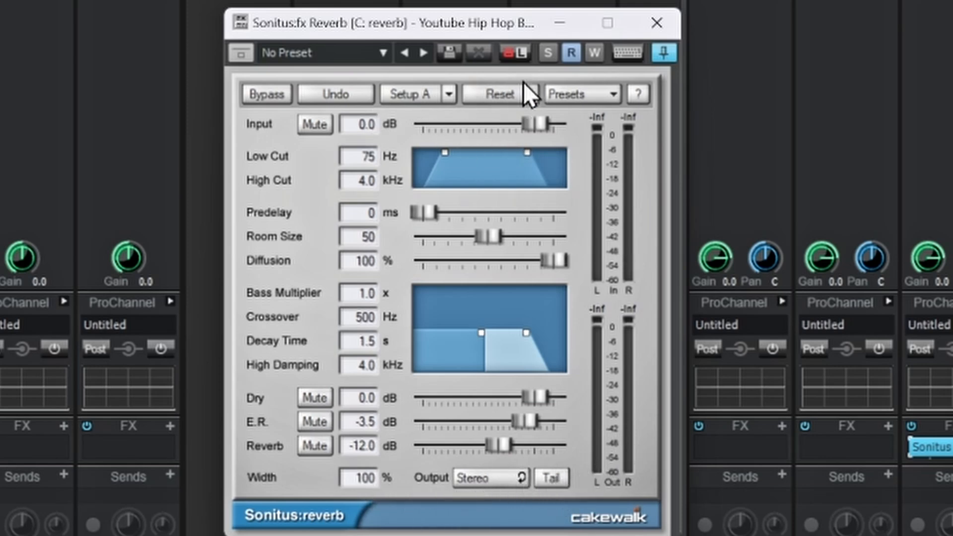
Apply the Massive Synth Hall preset from the Aux bus presets to the Sonitus Reverb and close the plug-in window
click(610, 97)
mouse_move(618, 172)
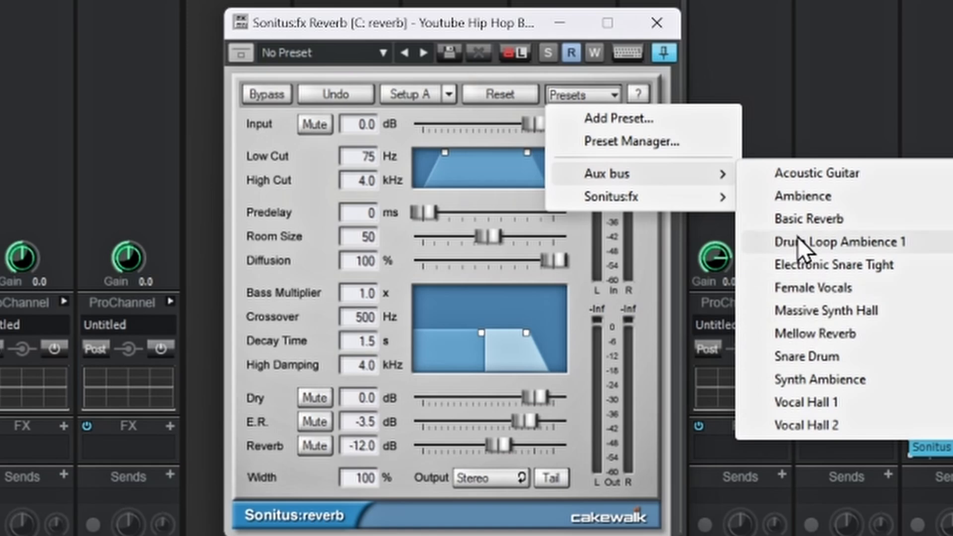
mouse_move(603, 198)
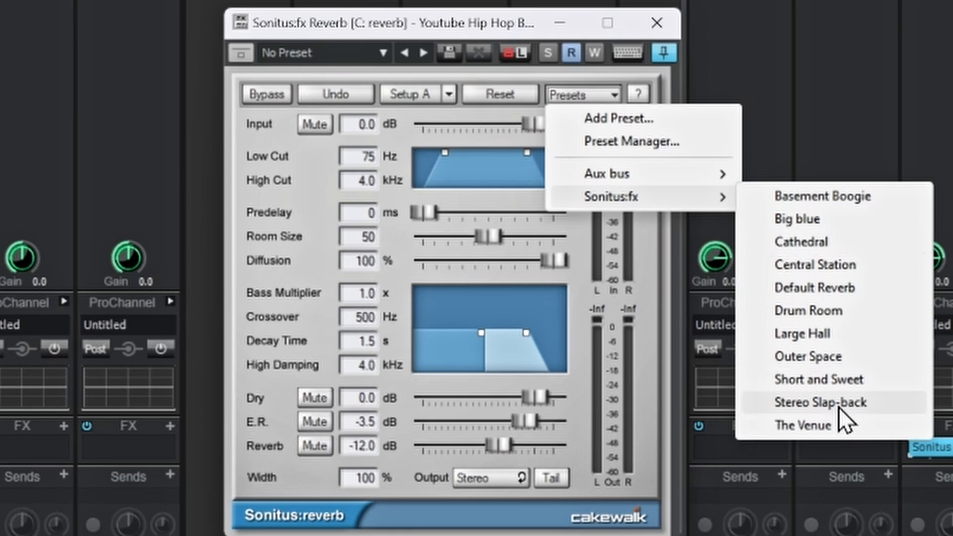
mouse_move(642, 171)
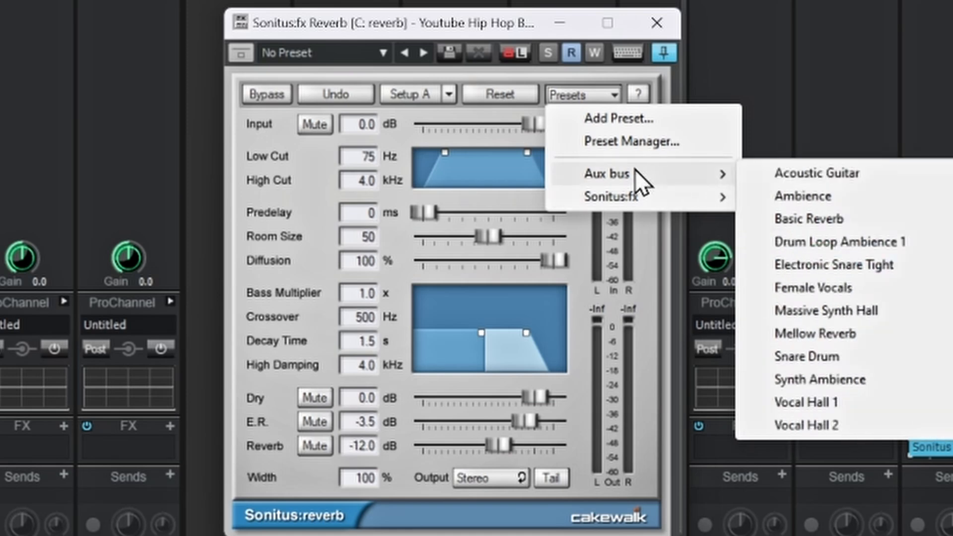
click(837, 311)
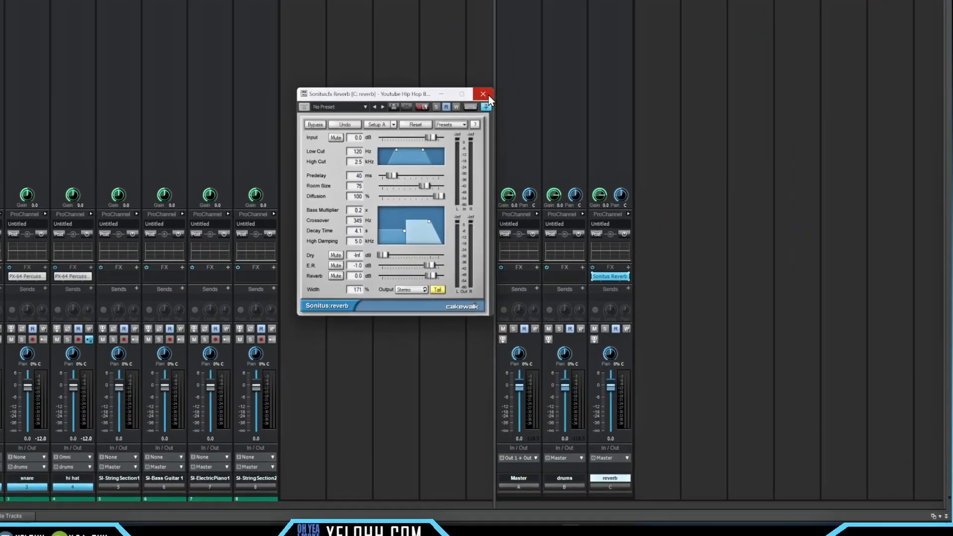
click(656, 23)
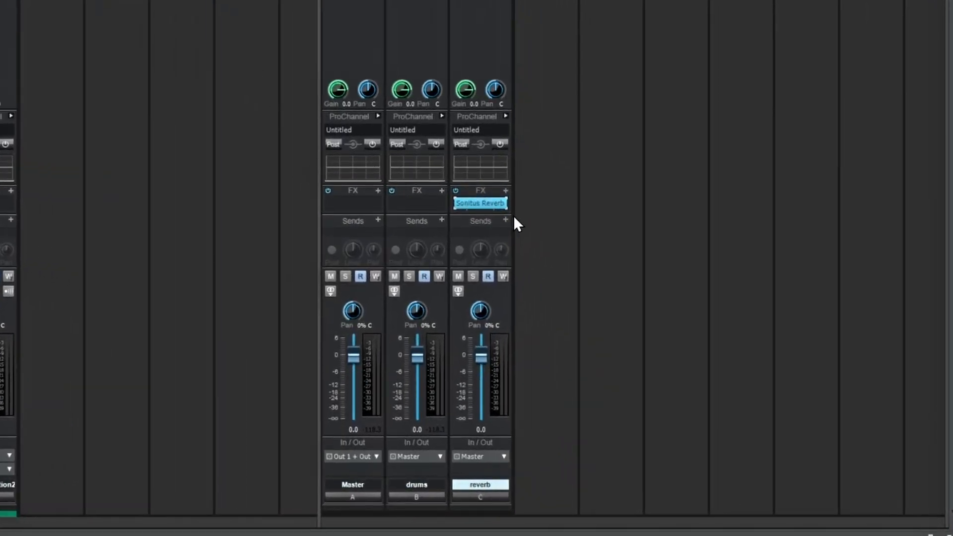
Add Overloud's BREVERB 2 Cakewalk audio effect to the FX rack of the reverb bus
click(506, 190)
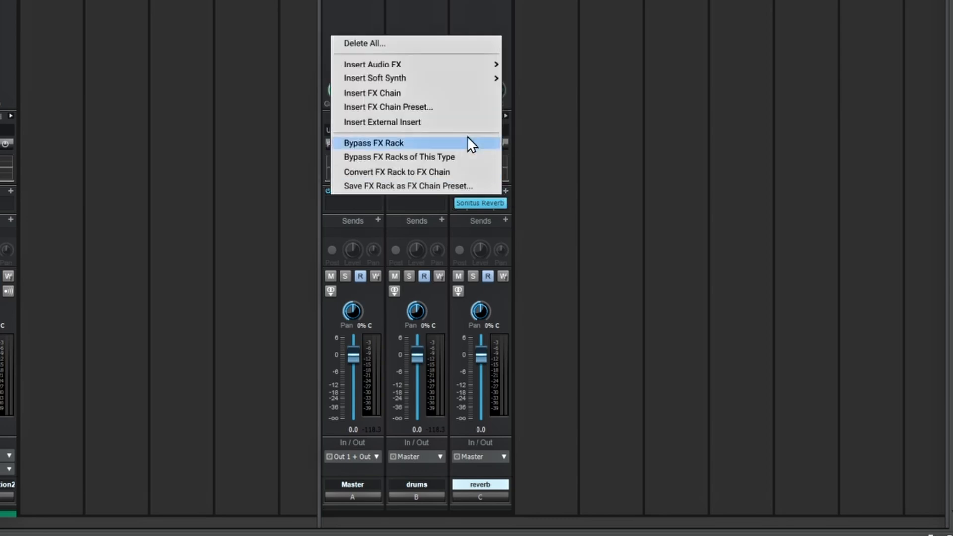
mouse_move(368, 66)
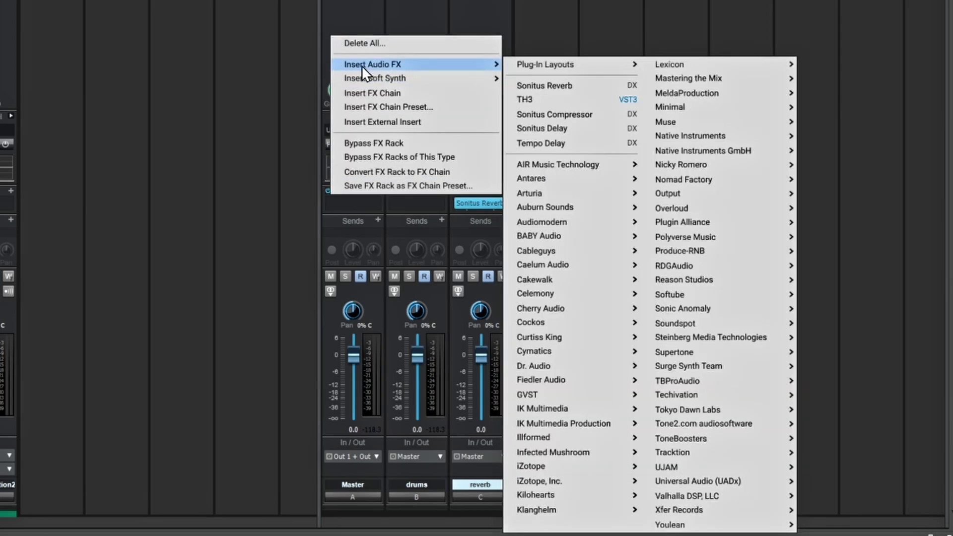
mouse_move(645, 171)
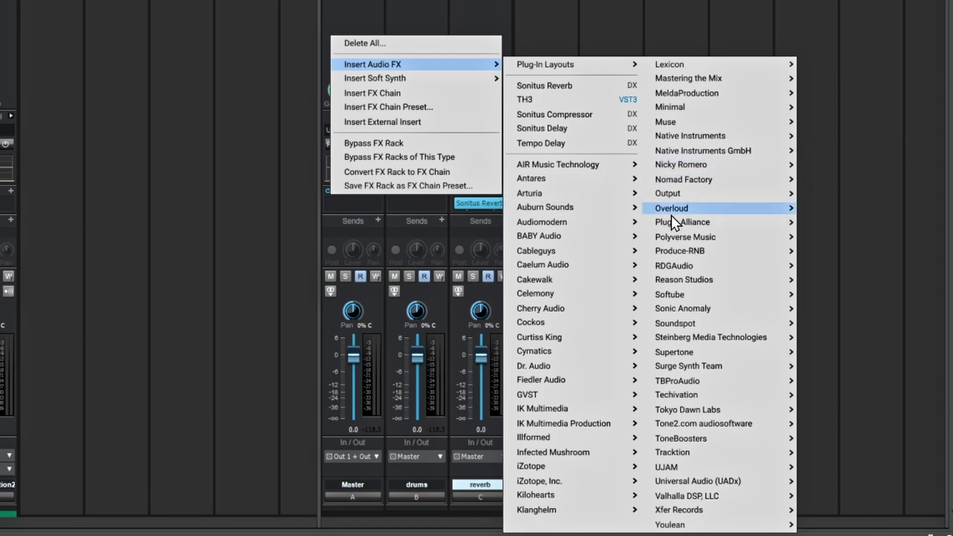
mouse_move(681, 209)
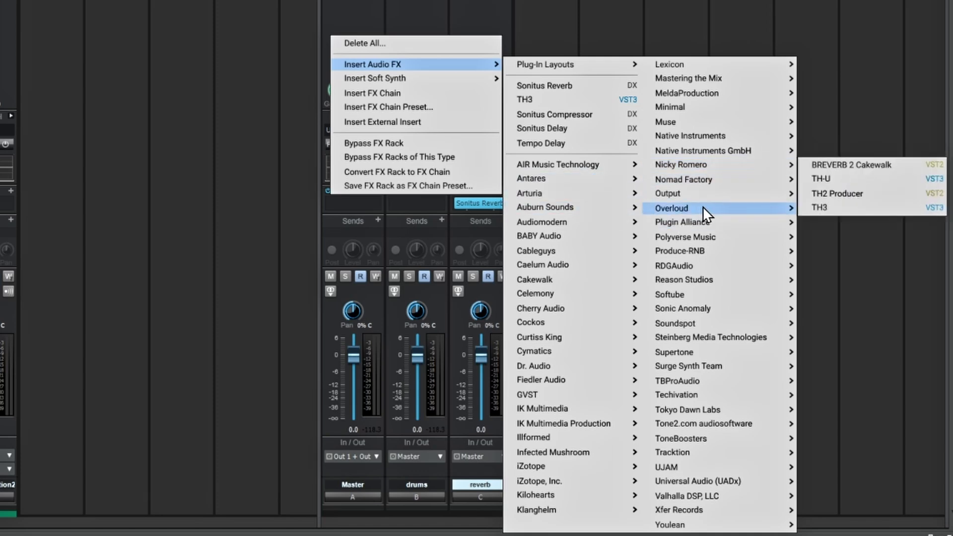
click(859, 165)
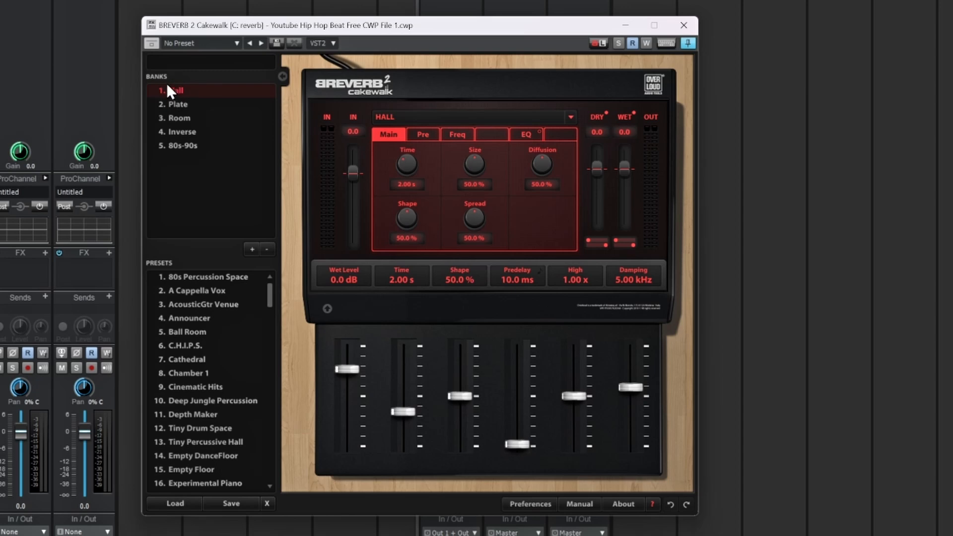
Look through the BREVERB 2 presets in the Hall, Plate, Room, Inverse and 80s-90s banks, ending on the Hall bank
scroll(236, 315, down, 10)
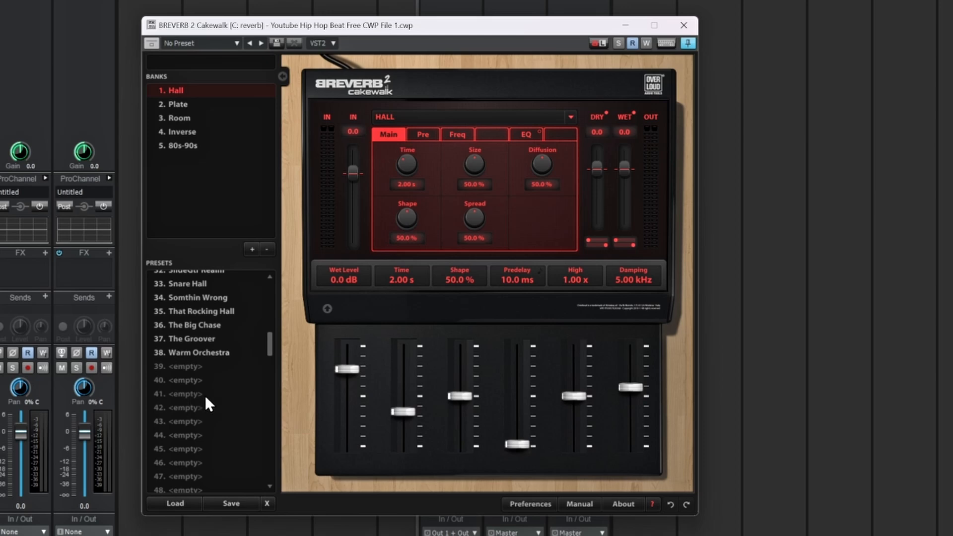
click(177, 105)
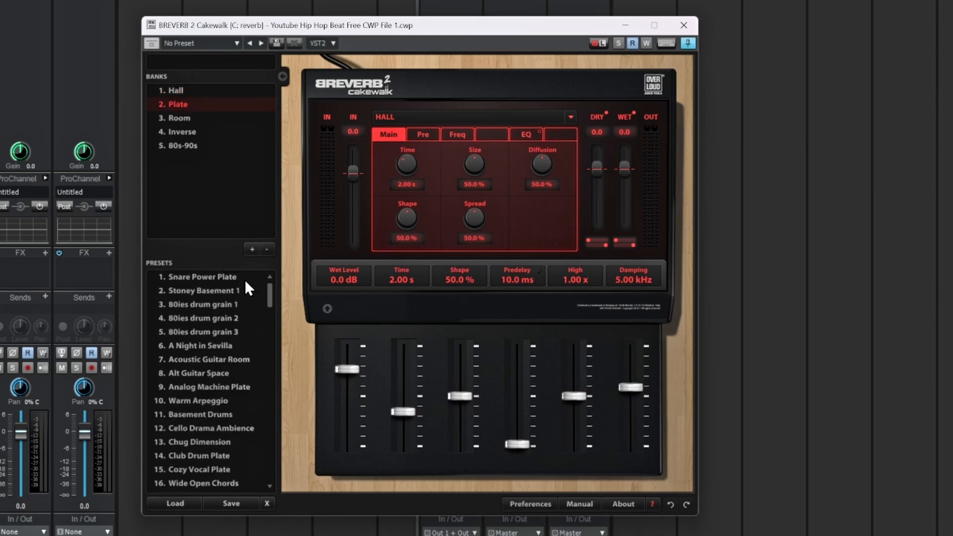
click(177, 119)
click(189, 133)
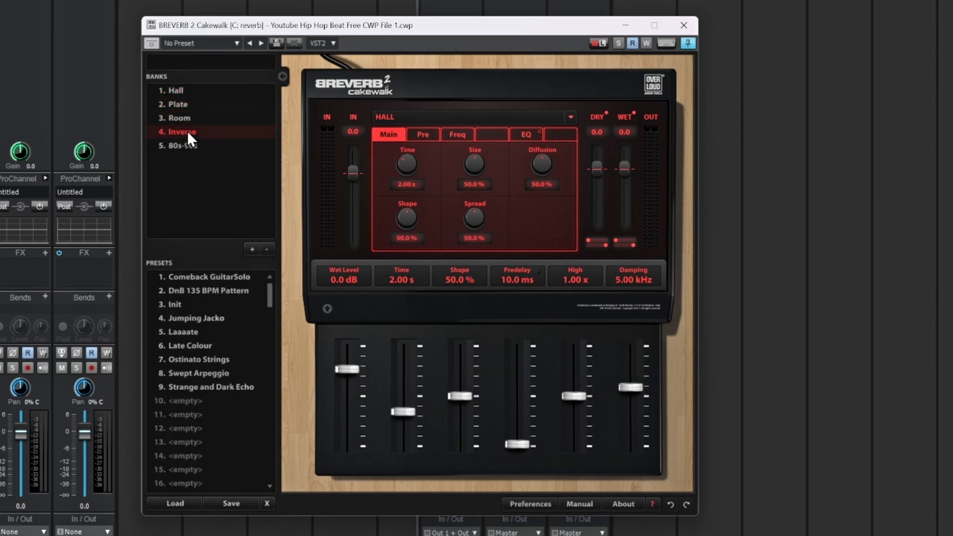
click(178, 148)
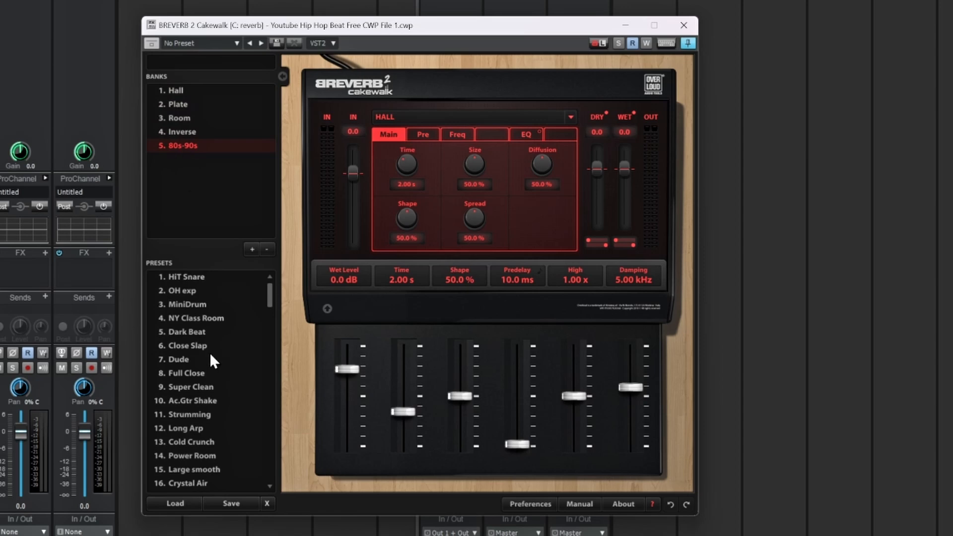
scroll(216, 343, down, 7)
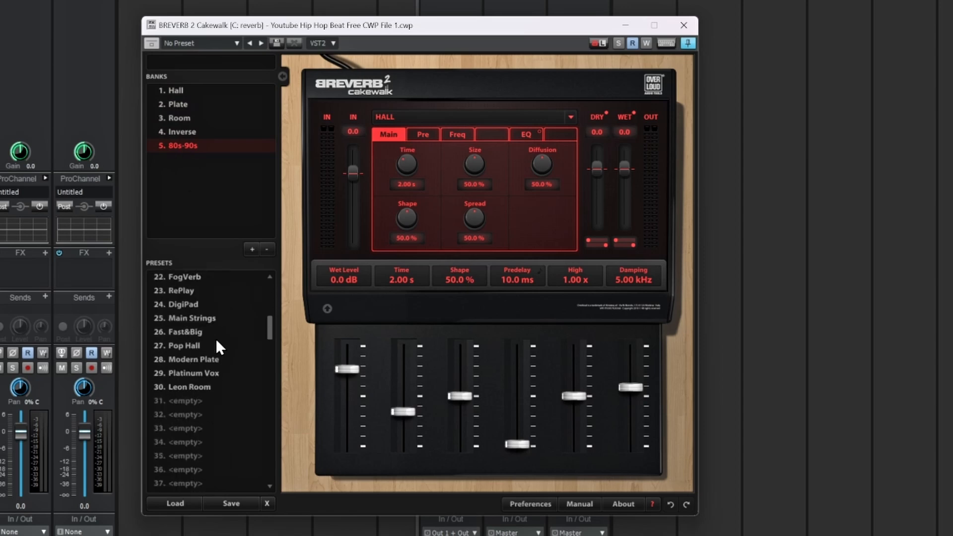
scroll(217, 342, up, 1)
scroll(218, 348, up, 1)
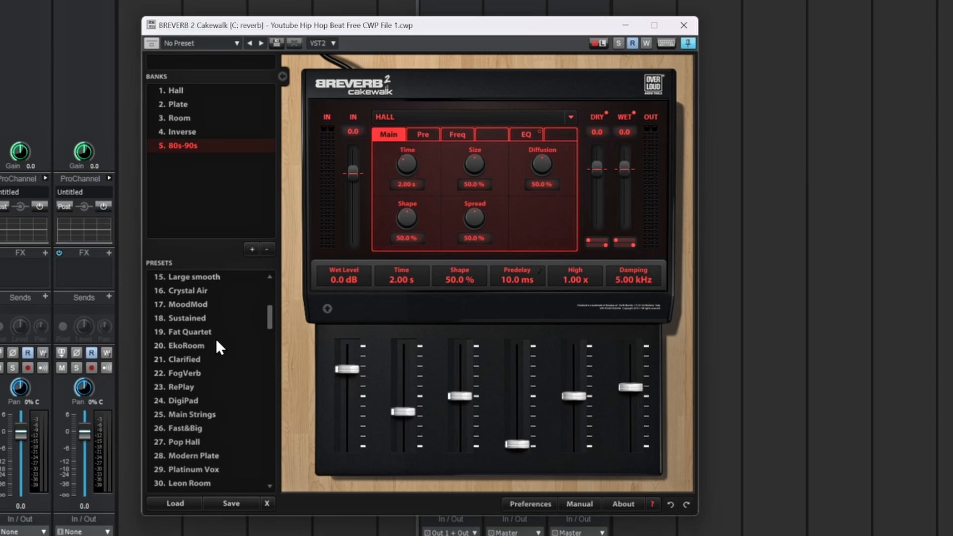
scroll(217, 342, up, 4)
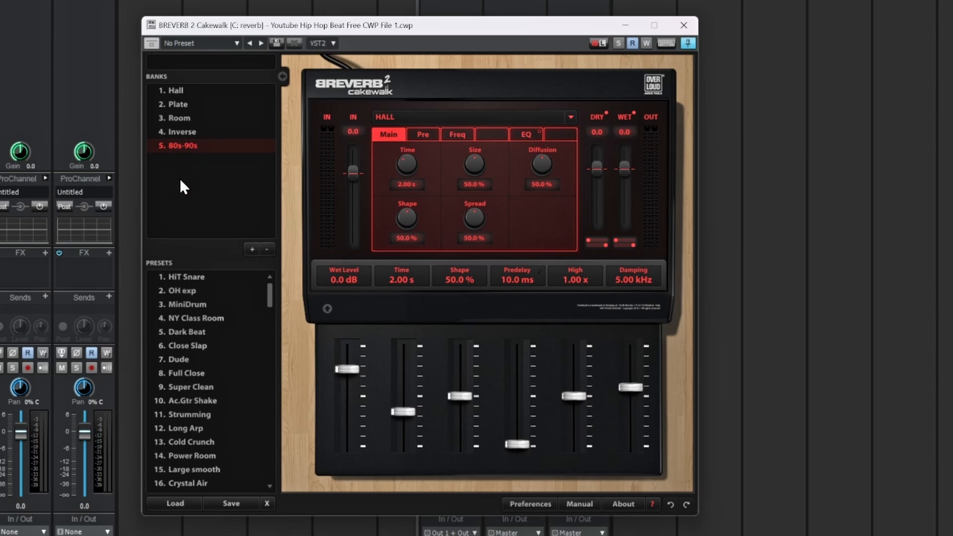
click(174, 92)
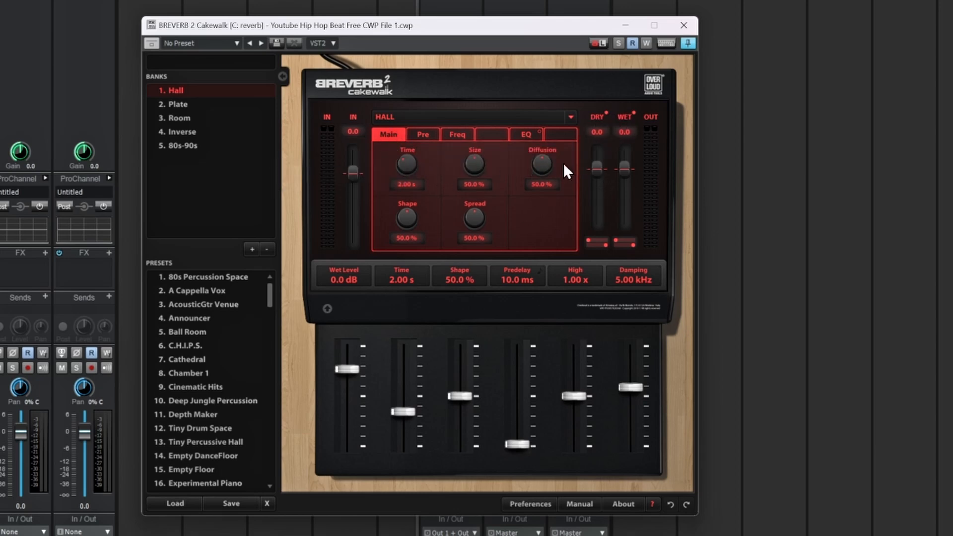
Examine the predelay, frequency and EQ parameters of the Hall algorithm in BREVERB 2
click(423, 135)
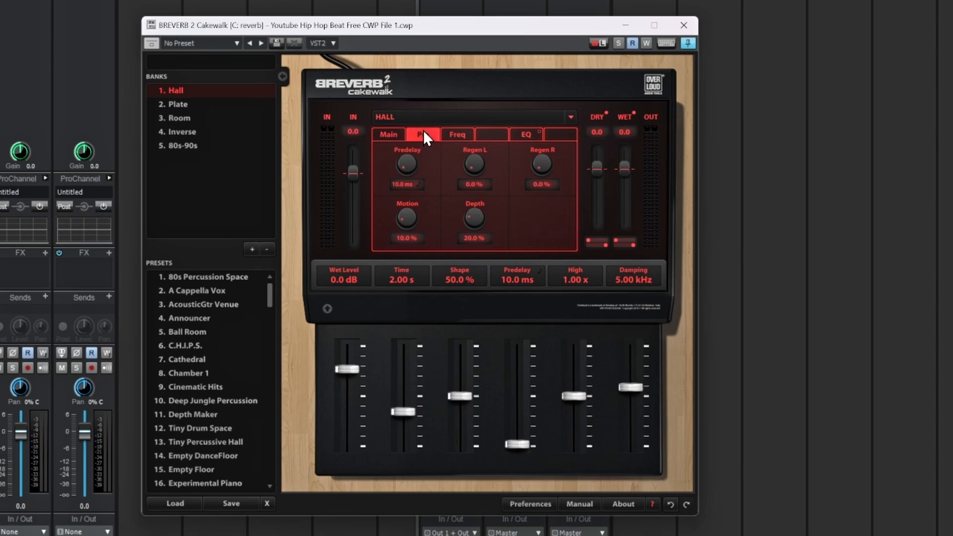
click(458, 136)
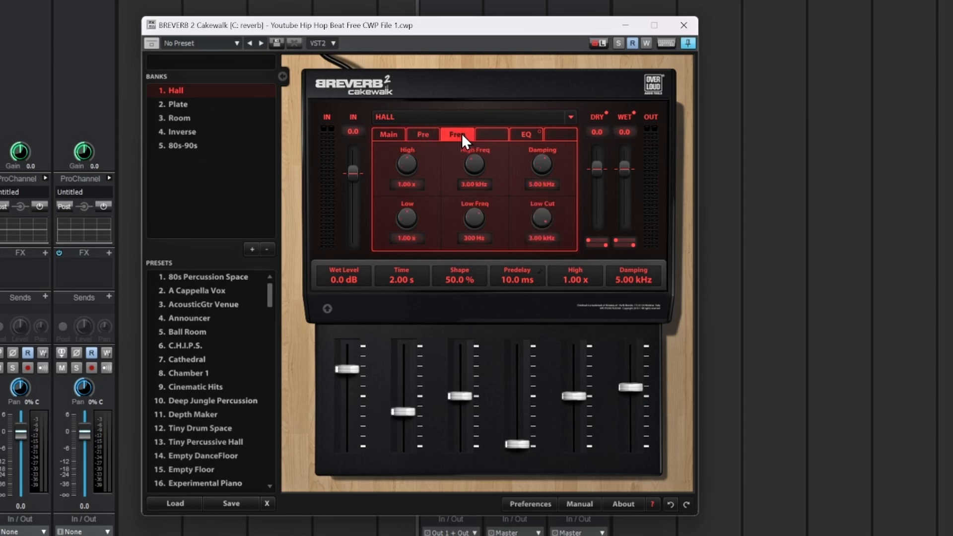
click(527, 133)
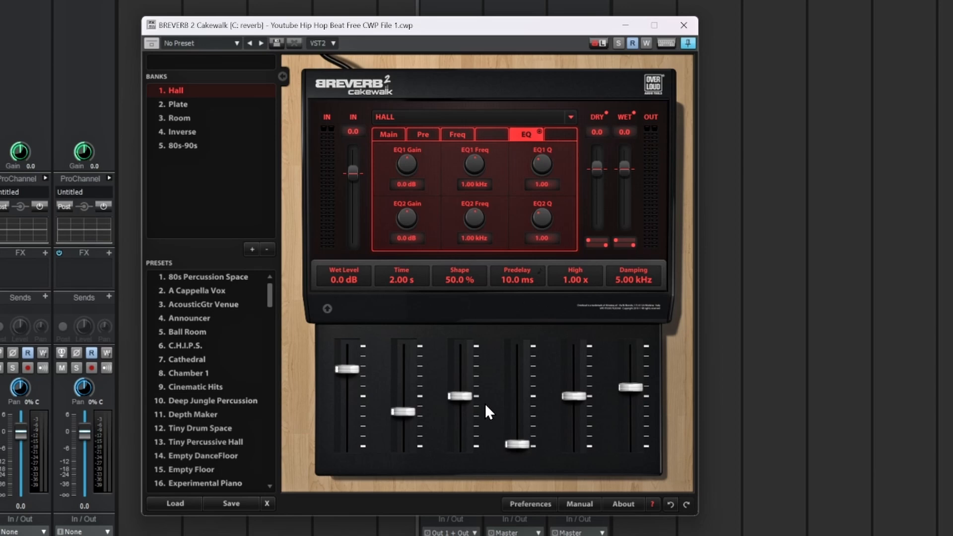
Switch the BREVERB 2 algorithm to Plate and review its main, predelay, frequency and EQ parameters
click(442, 114)
click(408, 146)
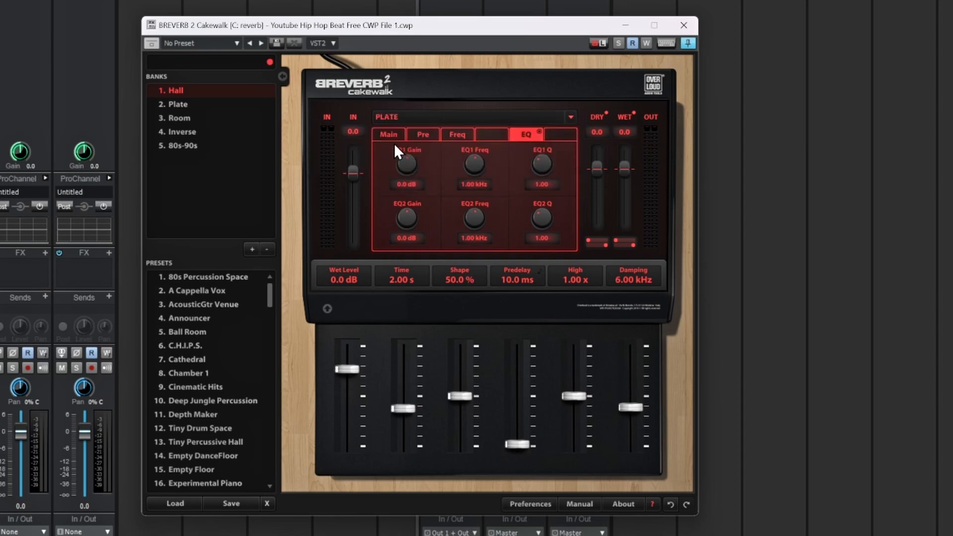
click(388, 133)
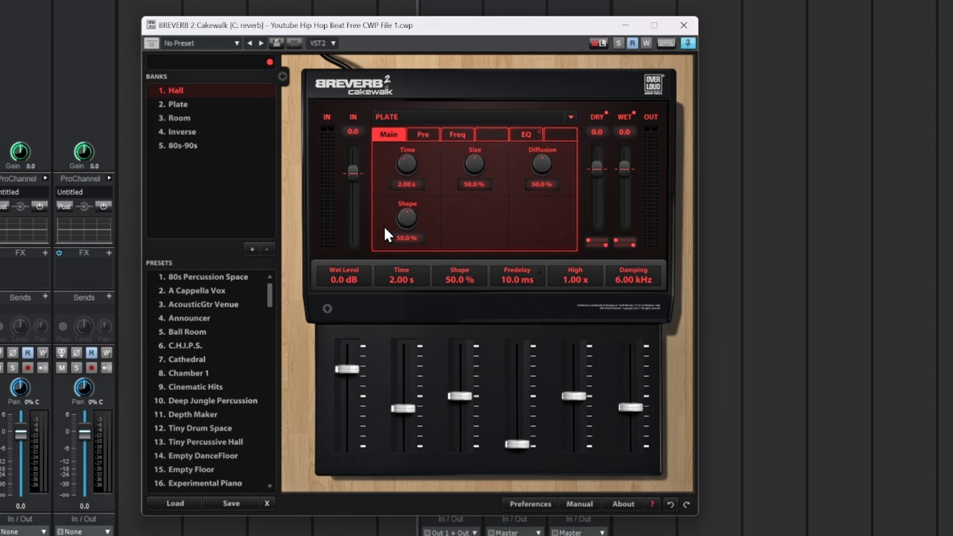
click(425, 133)
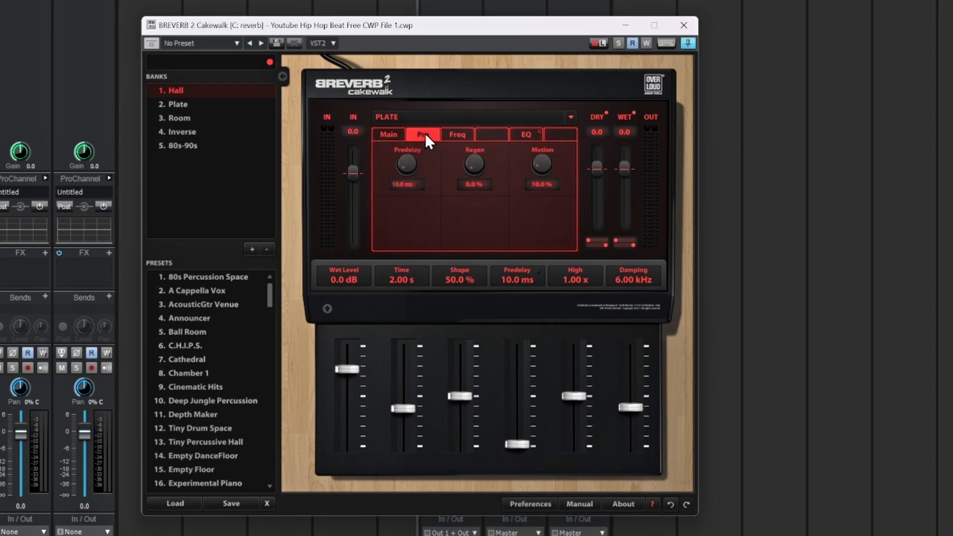
click(455, 133)
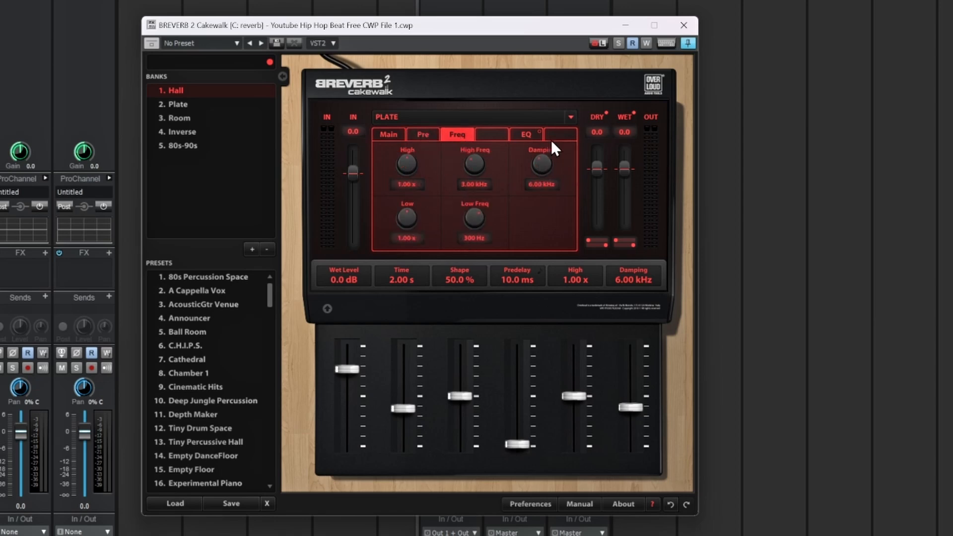
click(525, 140)
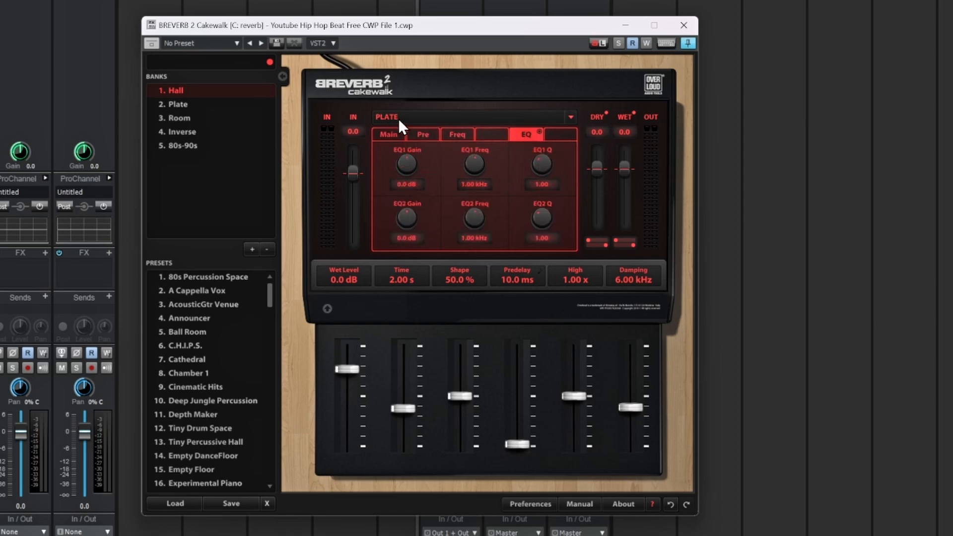
Switch the BREVERB 2 algorithm to Room and review its frequency, modulation and main parameters
click(442, 114)
click(410, 162)
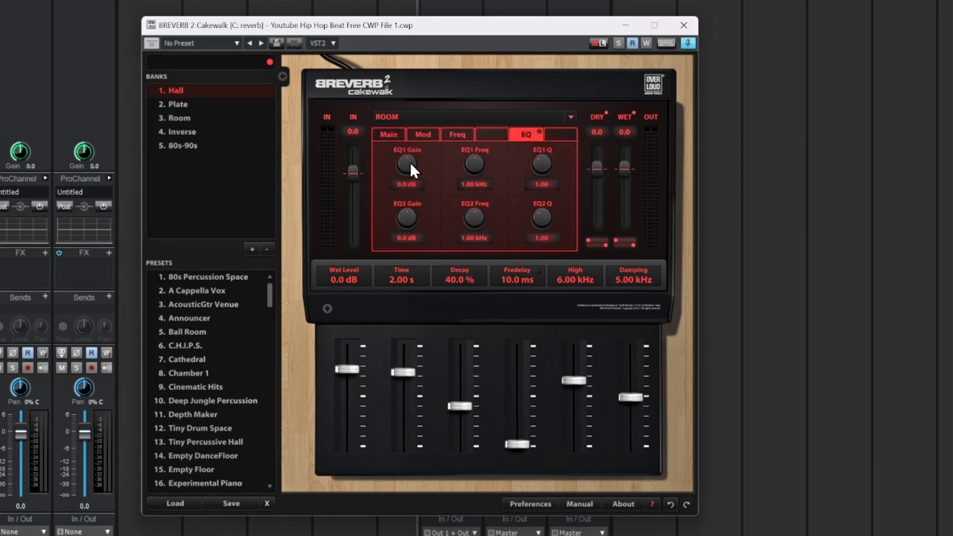
click(453, 139)
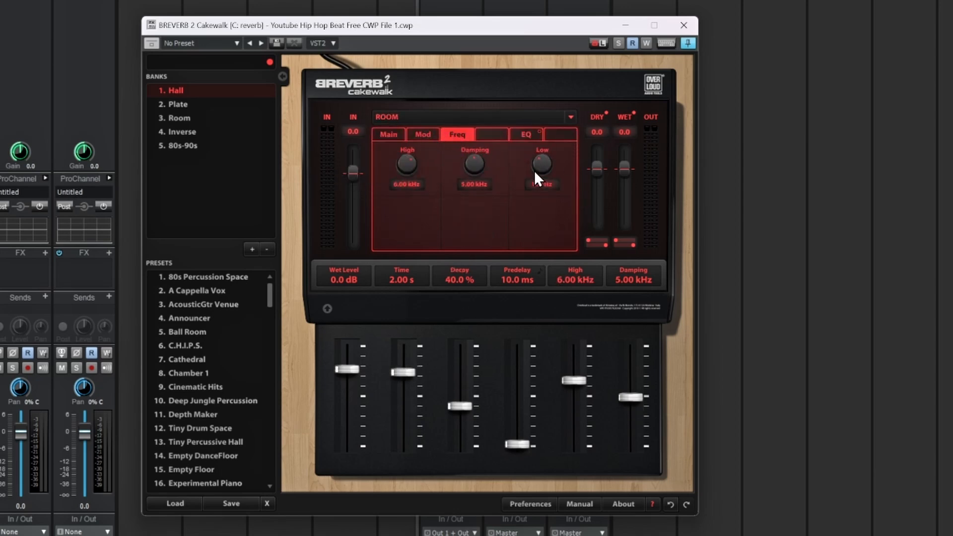
click(425, 141)
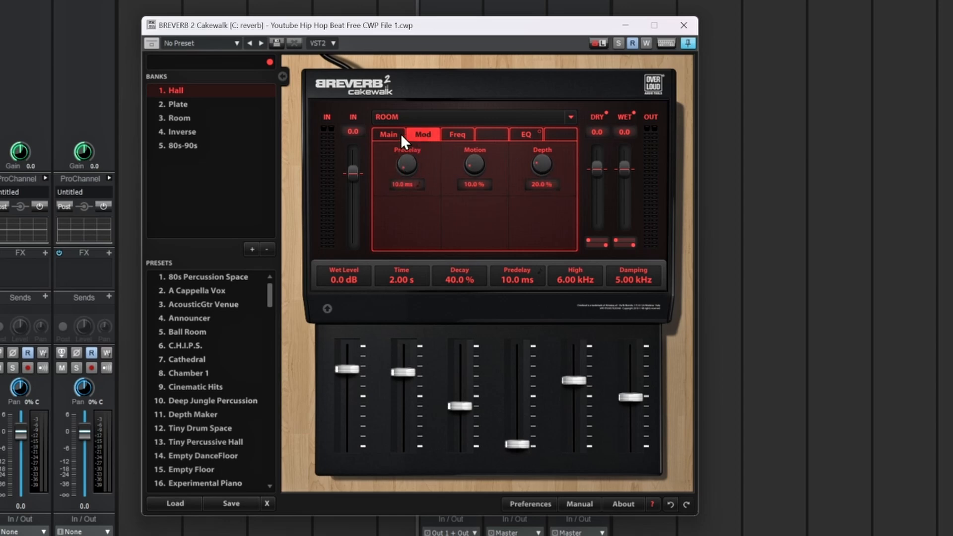
click(386, 139)
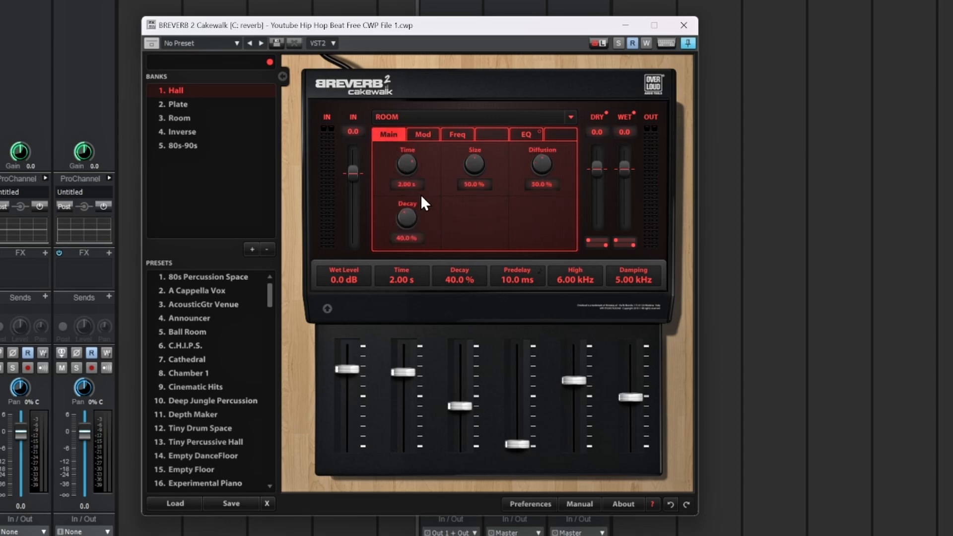
Switch the BREVERB 2 algorithm to Inverse and review its frequency, EQ and main parameters
click(414, 116)
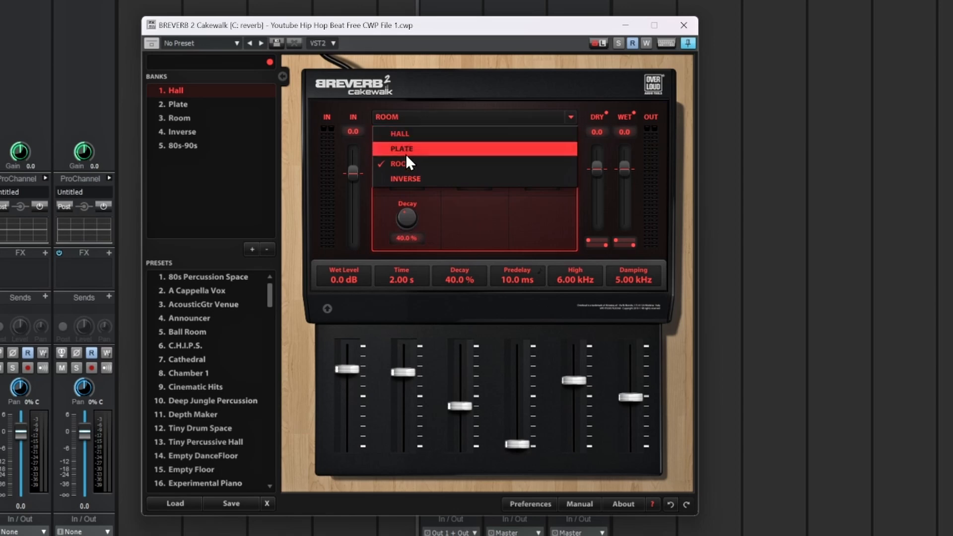
click(401, 181)
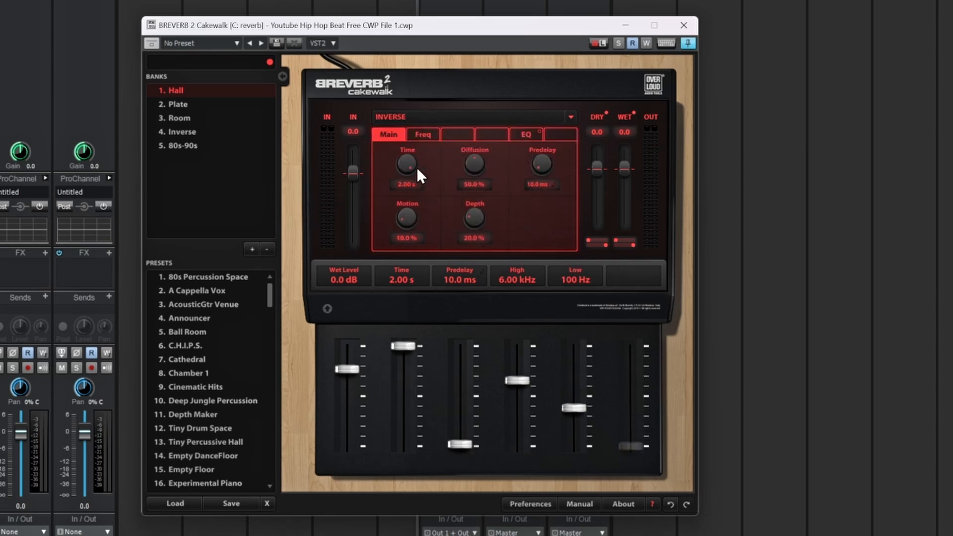
click(422, 134)
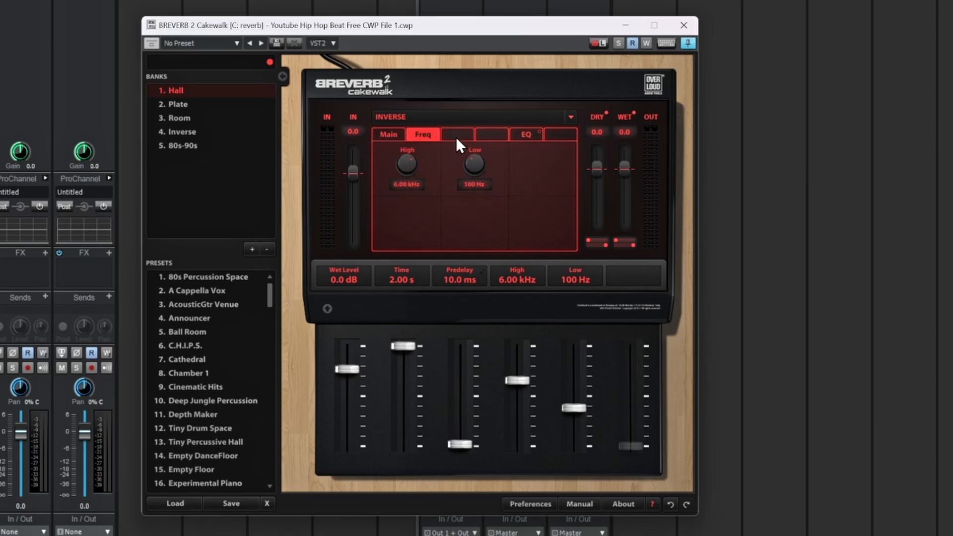
click(529, 135)
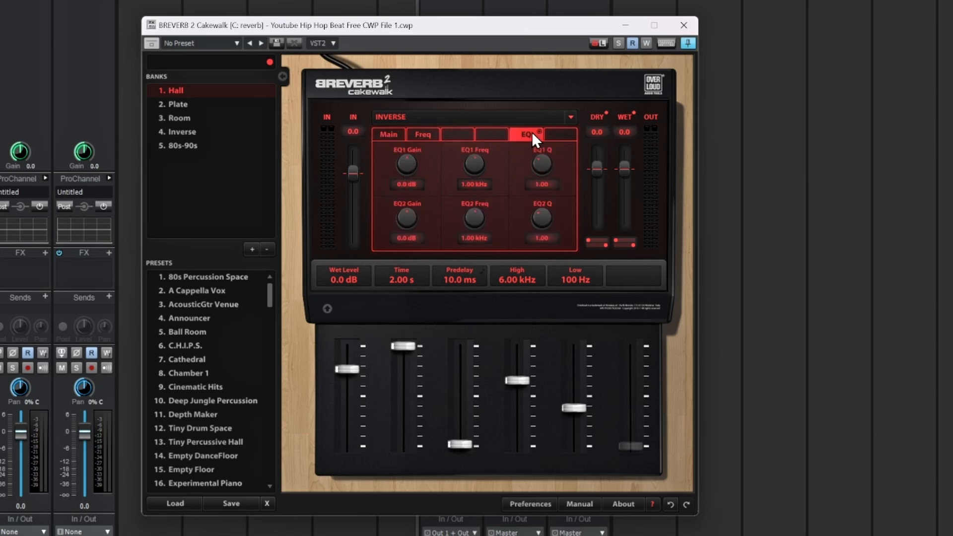
click(390, 136)
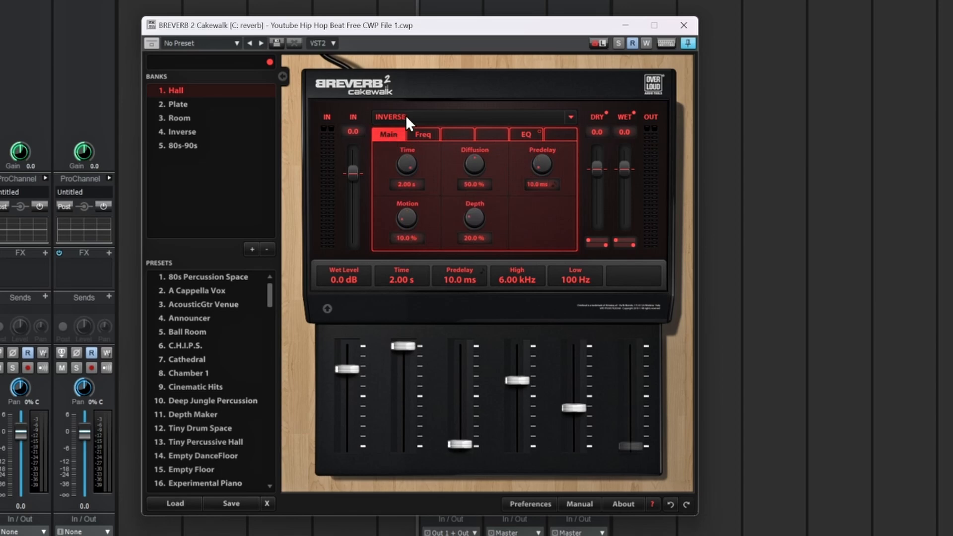
Switch the BREVERB 2 algorithm to Plate and load the Long and Clean preset from the Plate bank, discarding unsaved changes
click(406, 115)
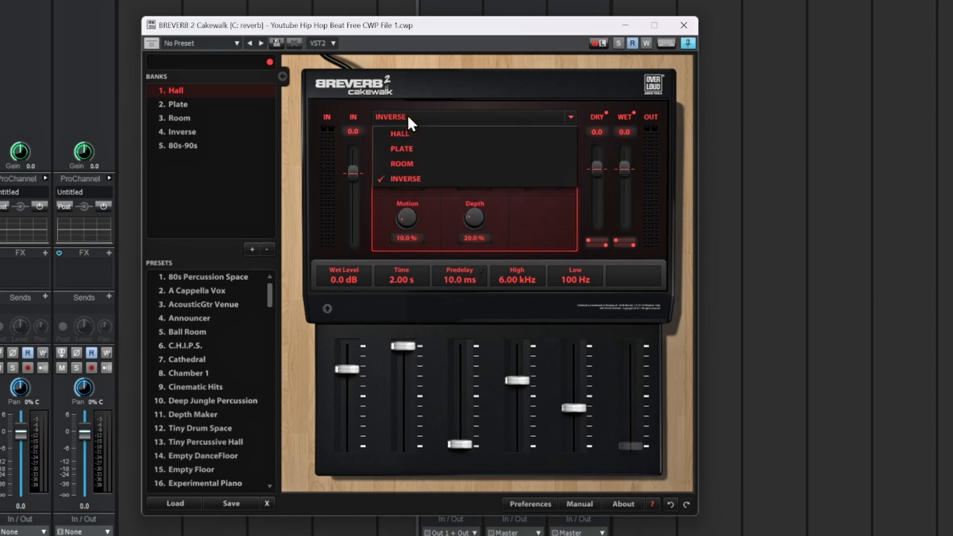
click(424, 148)
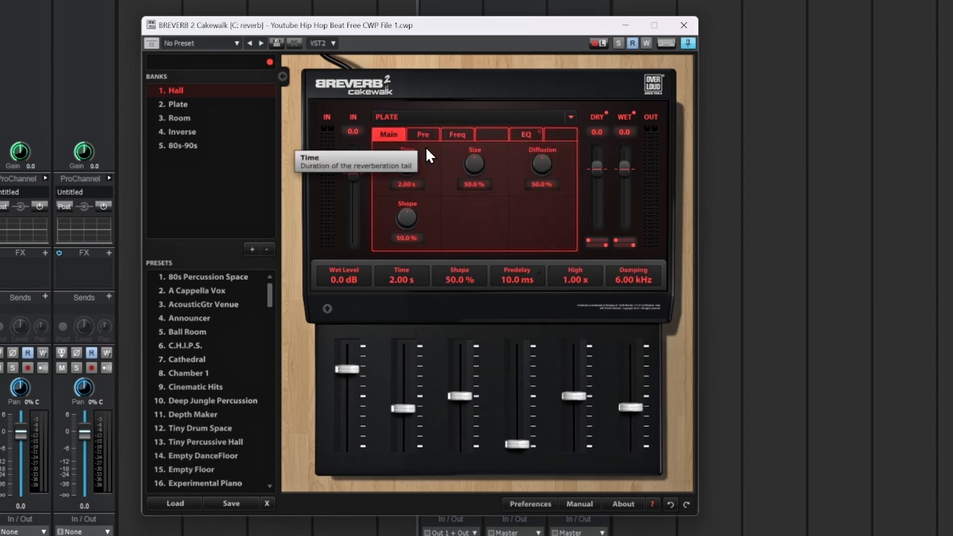
click(418, 112)
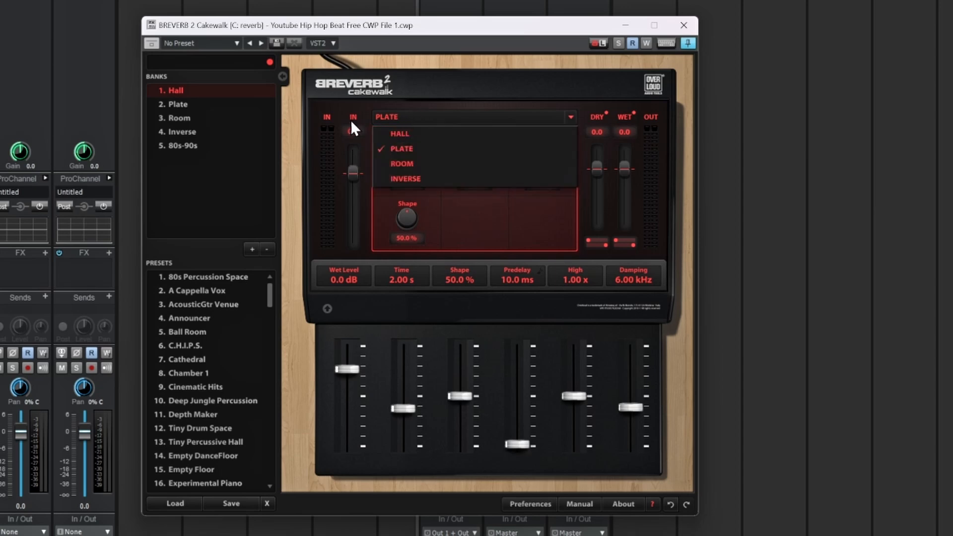
click(178, 103)
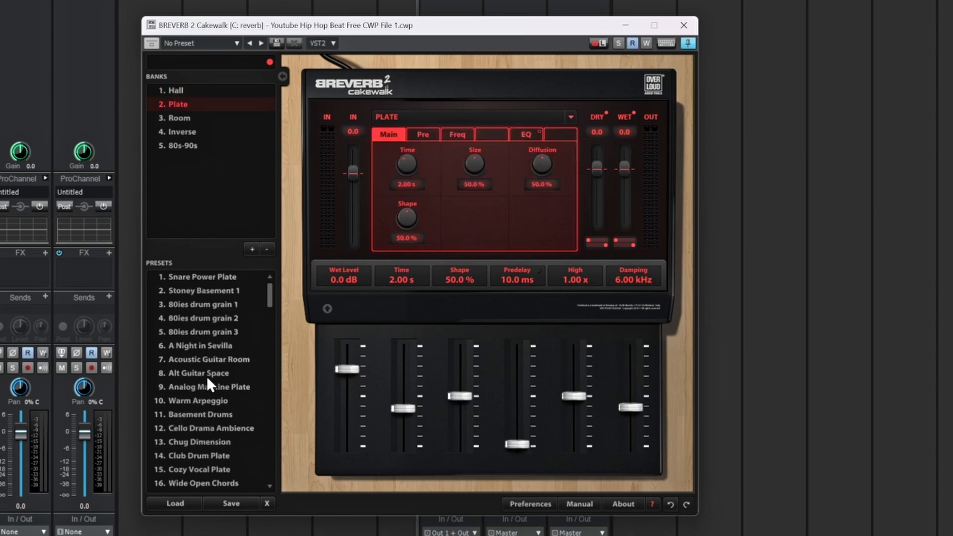
scroll(212, 403, down, 2)
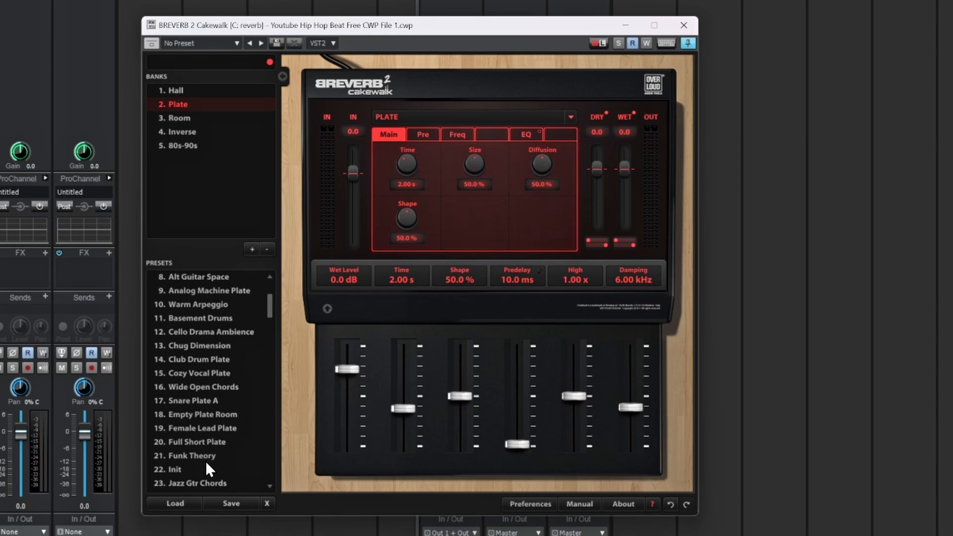
scroll(208, 469, down, 3)
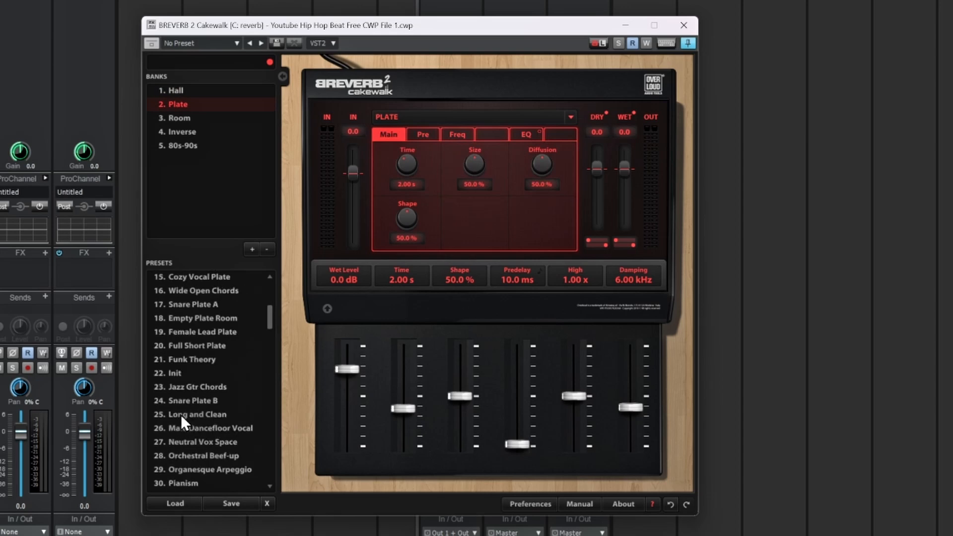
click(181, 415)
double_click(181, 415)
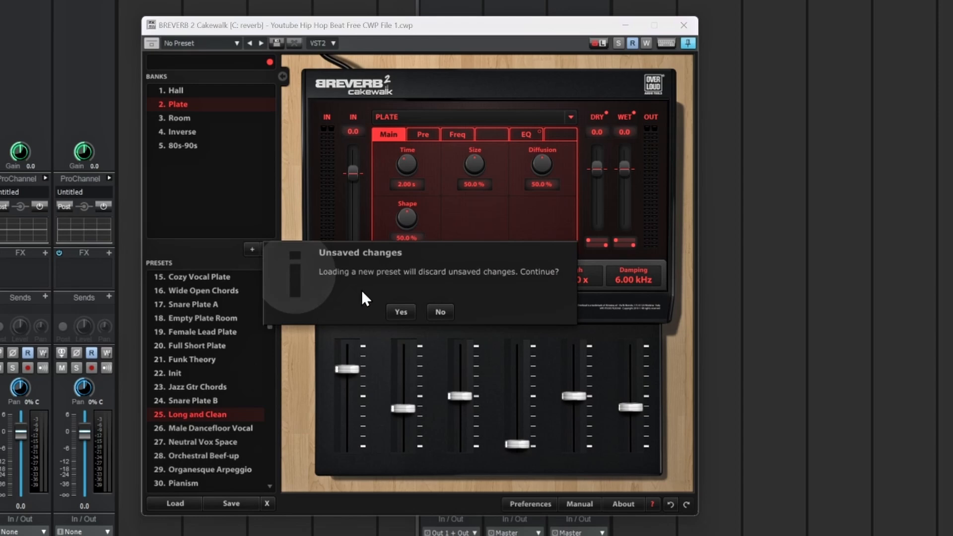
click(401, 313)
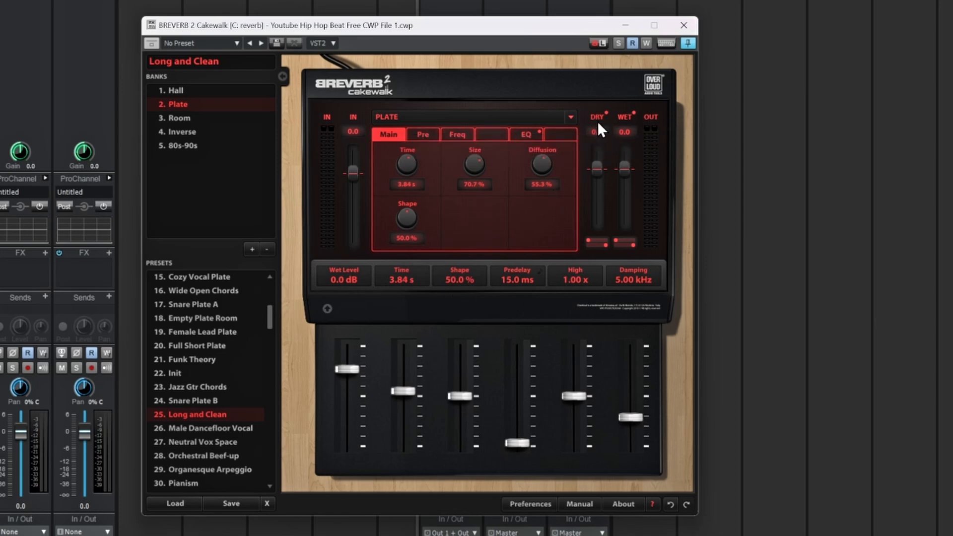
Pull the BREVERB 2 dry level all the way down, and bypass both Sonitus Reverb and BREVERB 2 on the reverb bus
drag(597, 169, 597, 221)
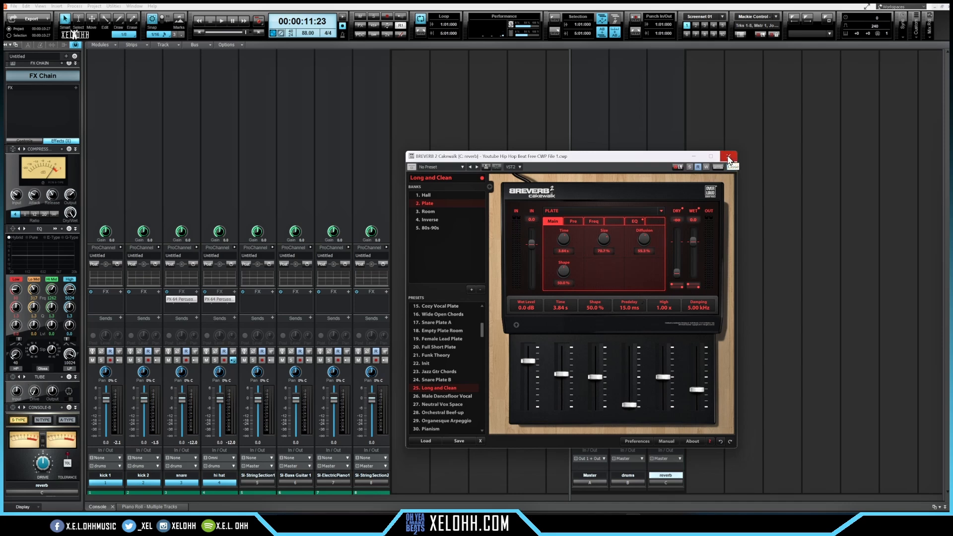
click(728, 157)
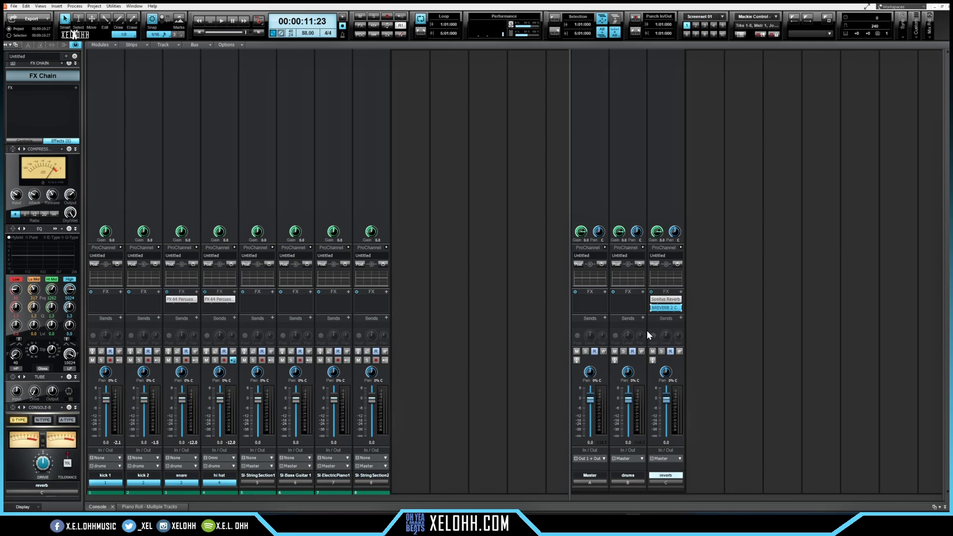
click(653, 300)
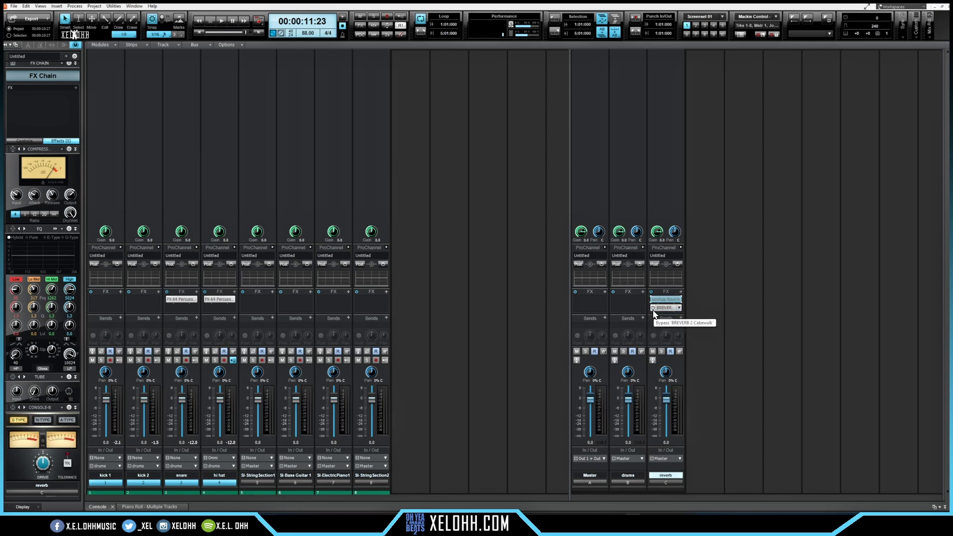
click(662, 308)
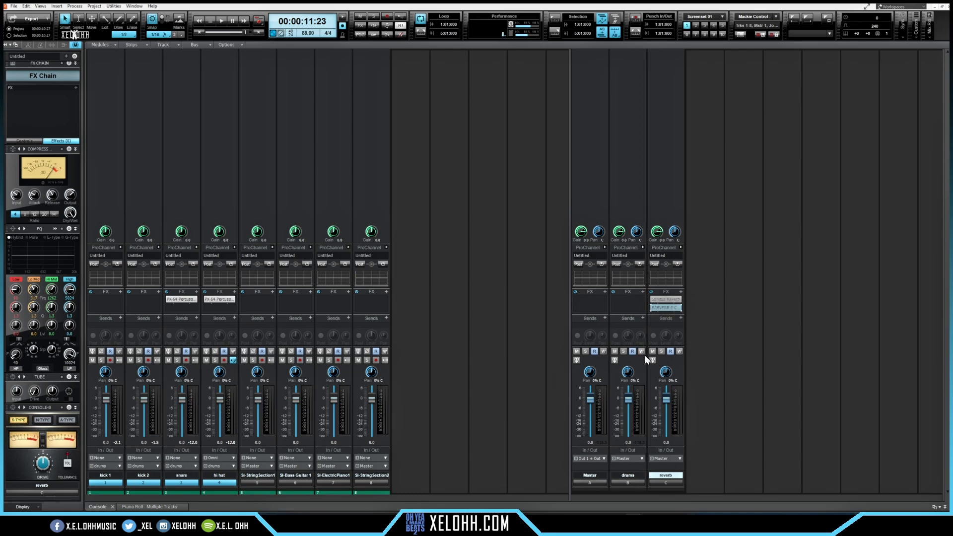
Insert a stereo bus named delay beside the reverb bus and add the Sonitus Delay effect to it
right_click(702, 316)
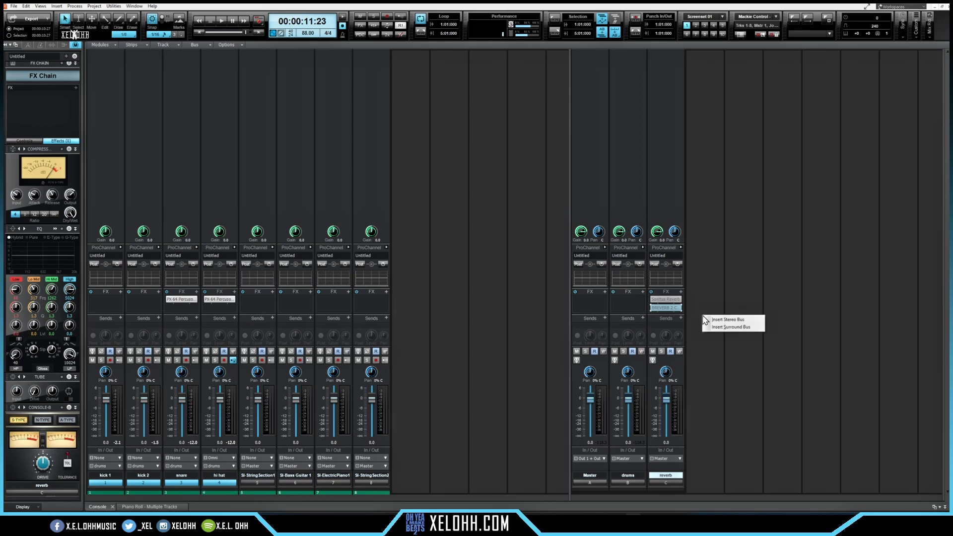
click(734, 320)
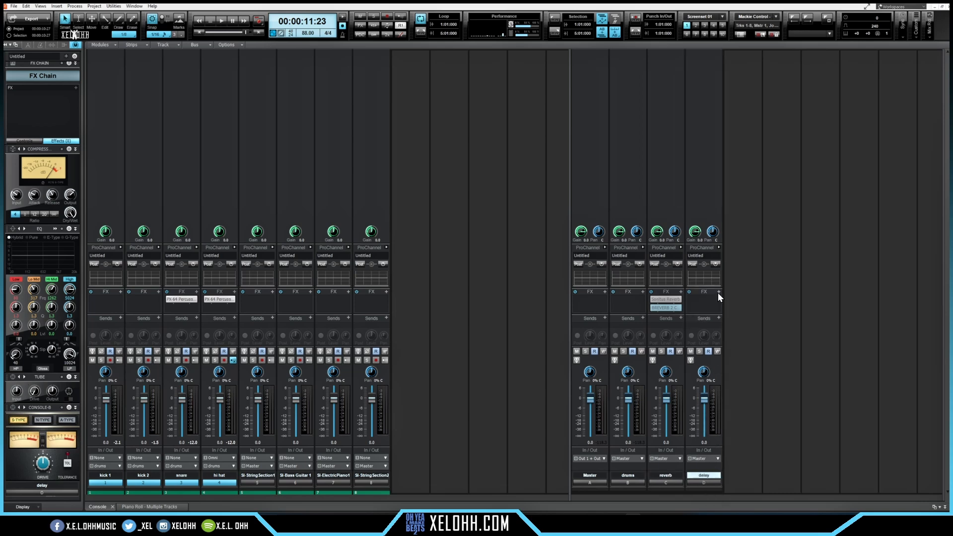
click(718, 292)
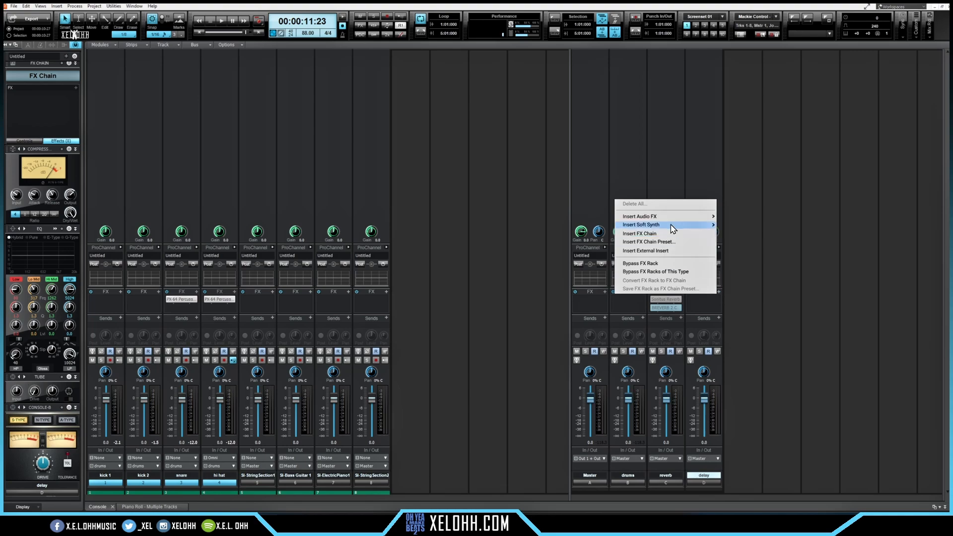
mouse_move(667, 216)
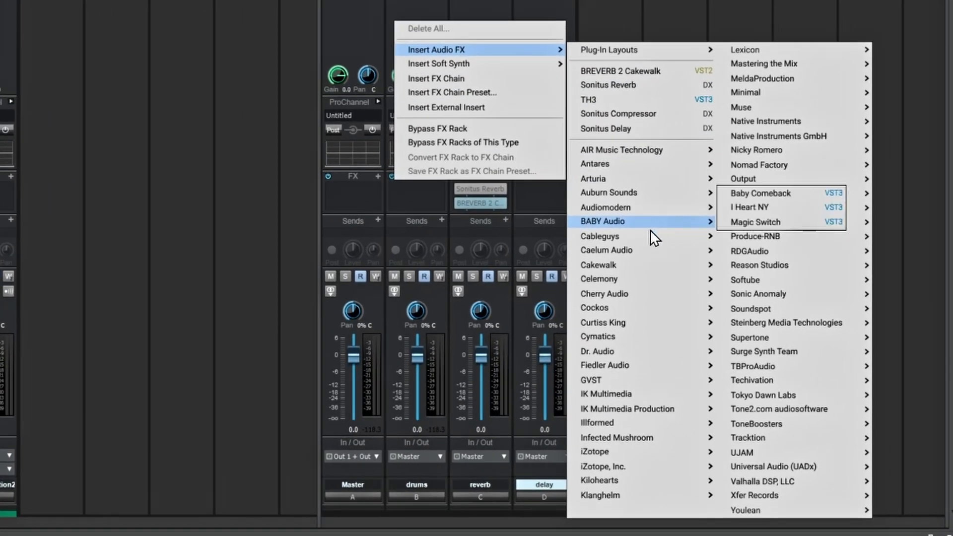
mouse_move(751, 329)
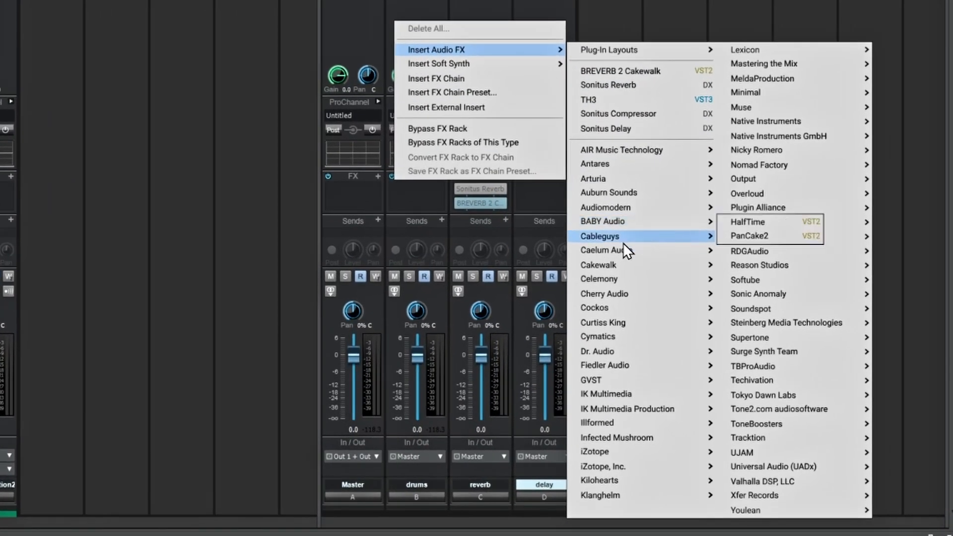
mouse_move(599, 268)
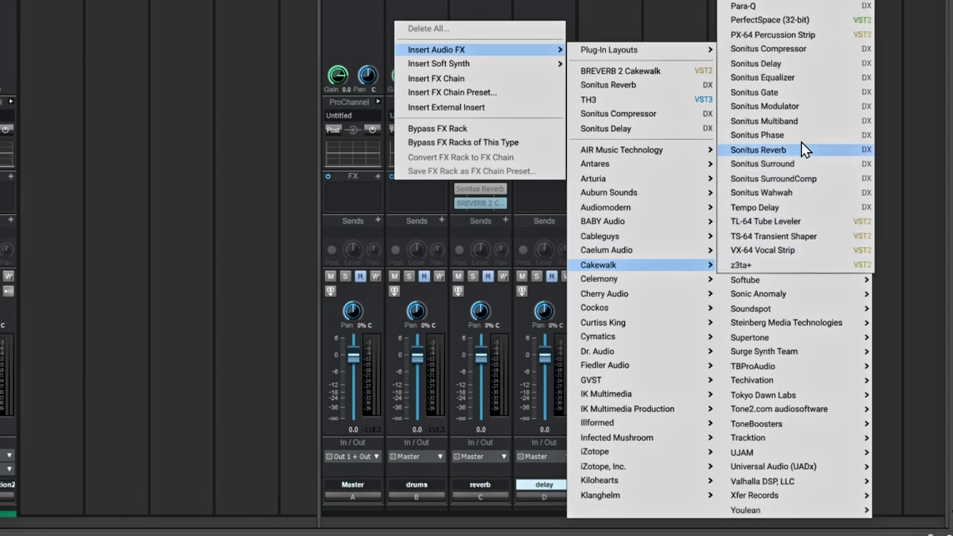
click(753, 63)
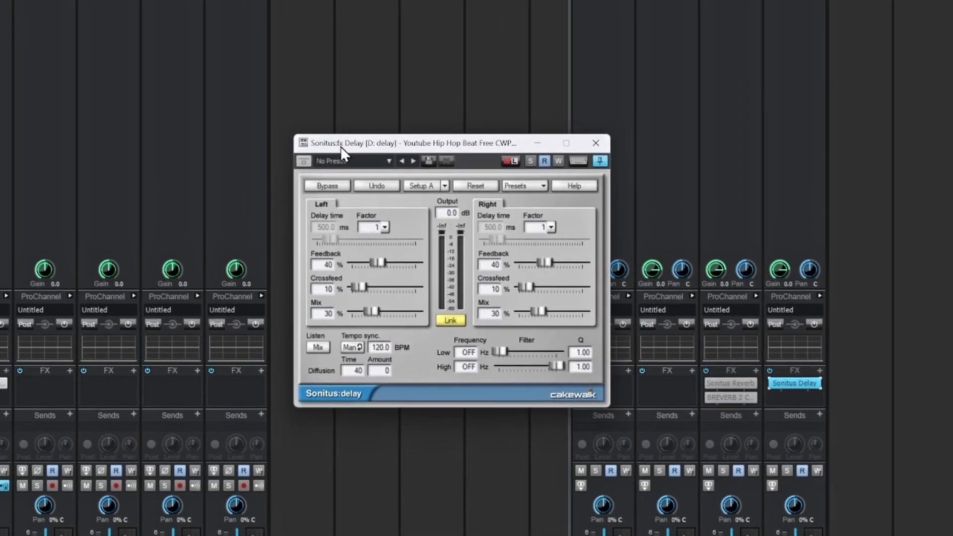
Load the Sonitus Delay preset "Going... going... gone!" and lower the linked left and right feedback to 20%
click(541, 186)
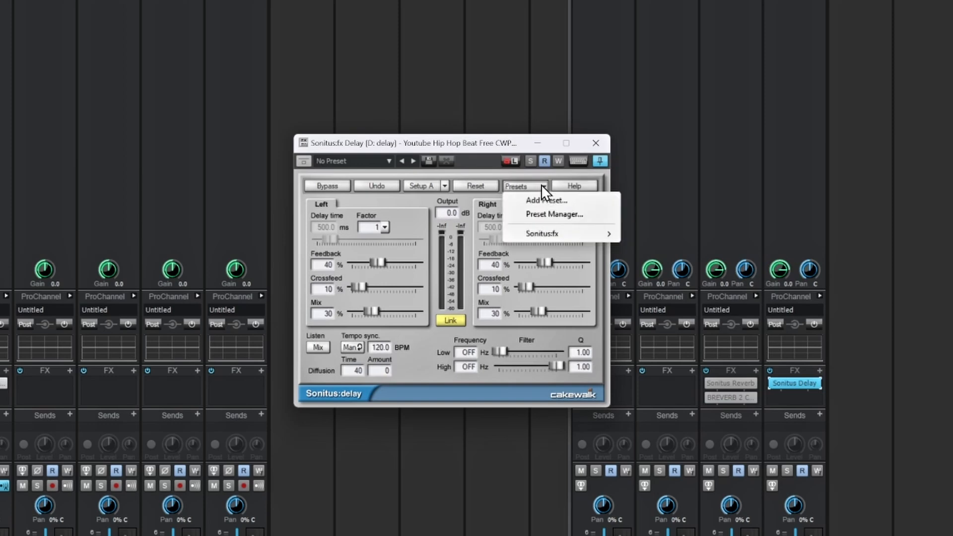
mouse_move(561, 236)
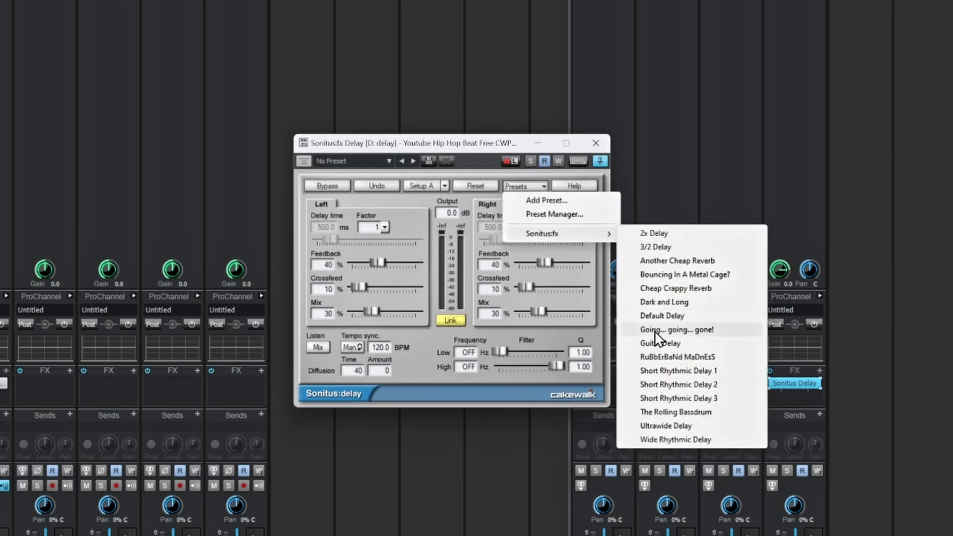
click(693, 330)
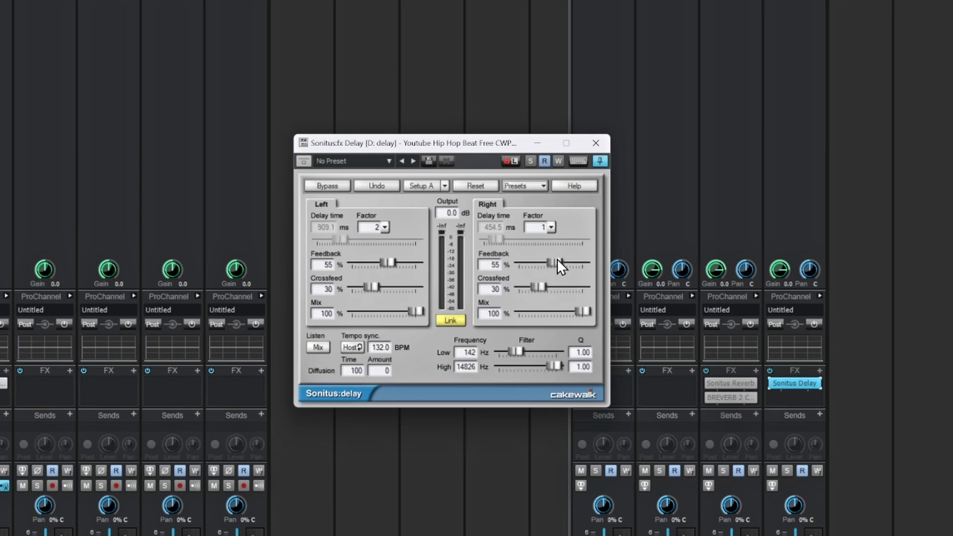
drag(556, 266, 531, 262)
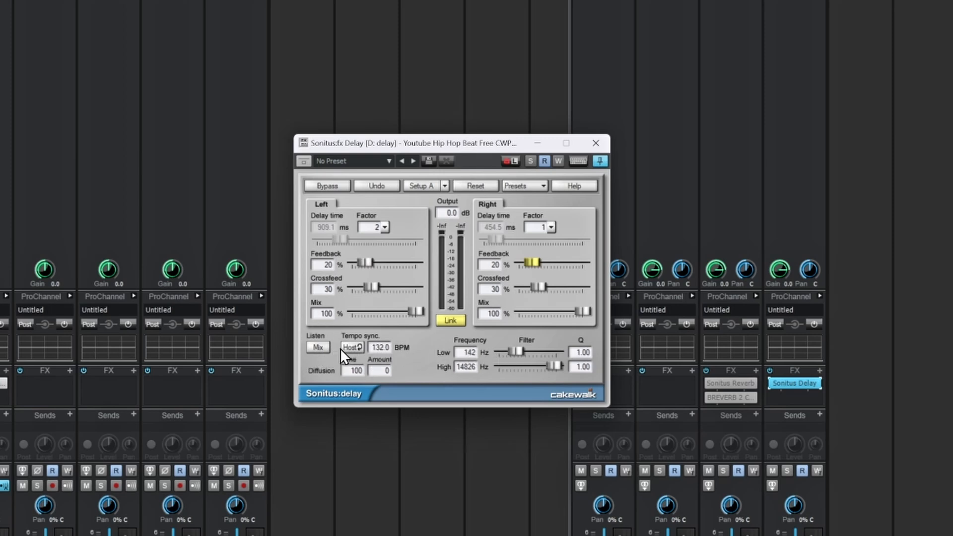
Set the Sonitus Delay tempo sync to manual at 88 BPM and close the plug-in window
click(355, 346)
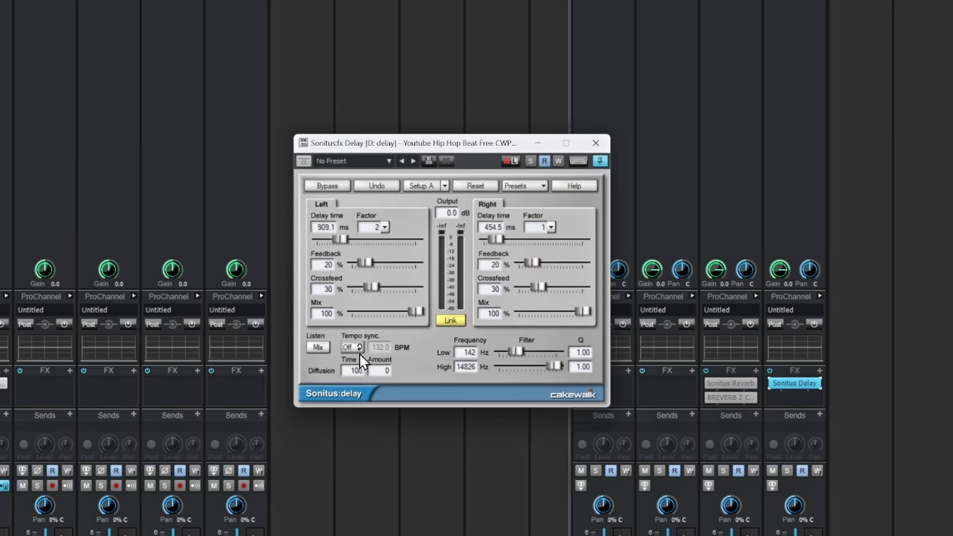
click(356, 348)
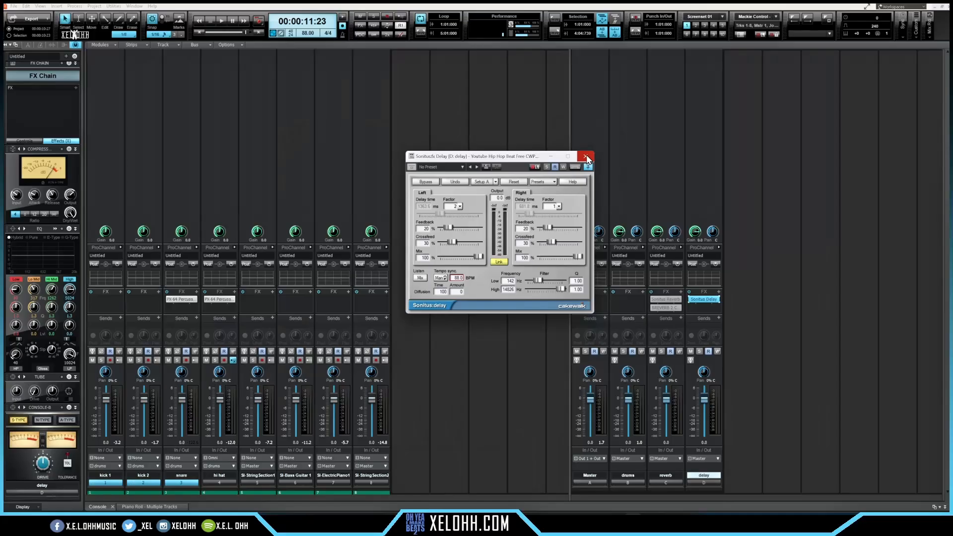
click(586, 157)
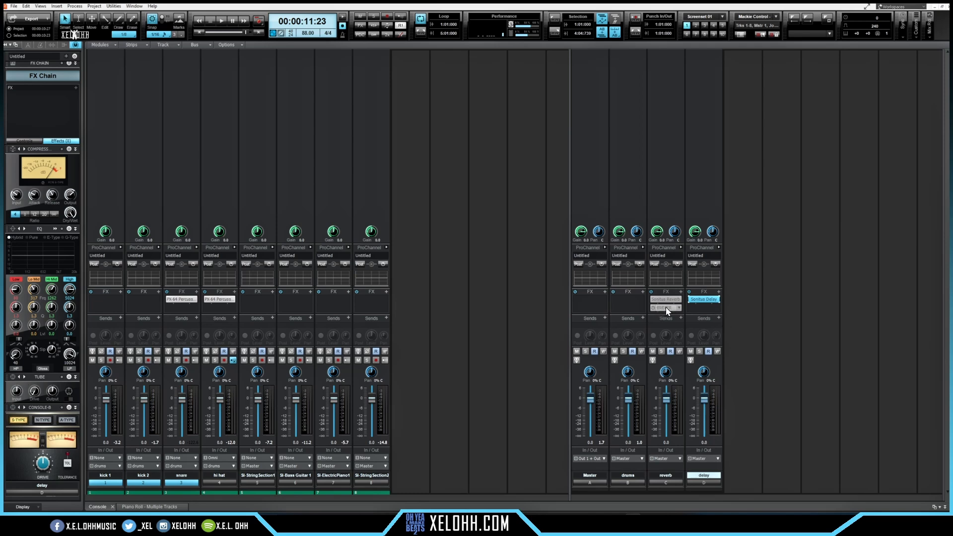
Lower the volume of all eight tracks from kick 1 to SI-String Section 2 together to -15.2 dB and play the beat from the start
click(432, 408)
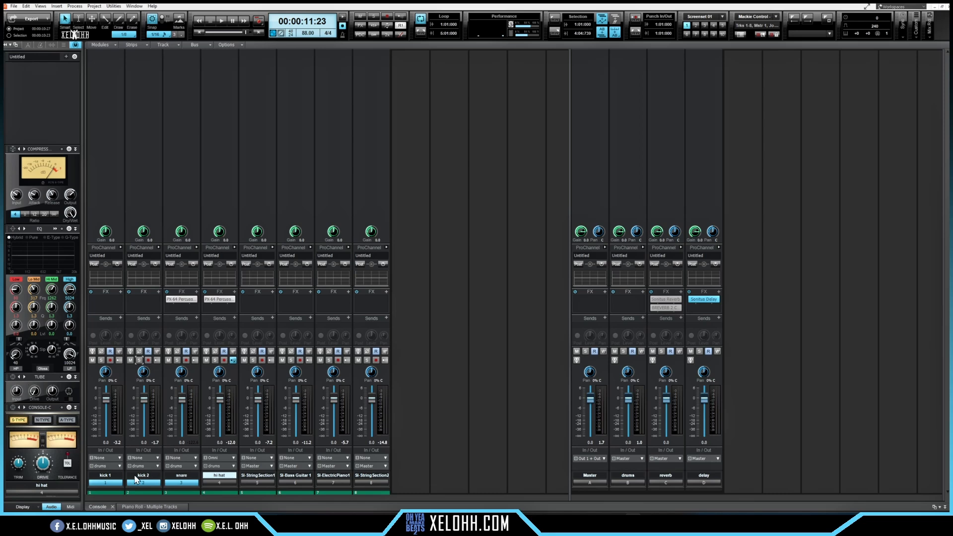
click(101, 484)
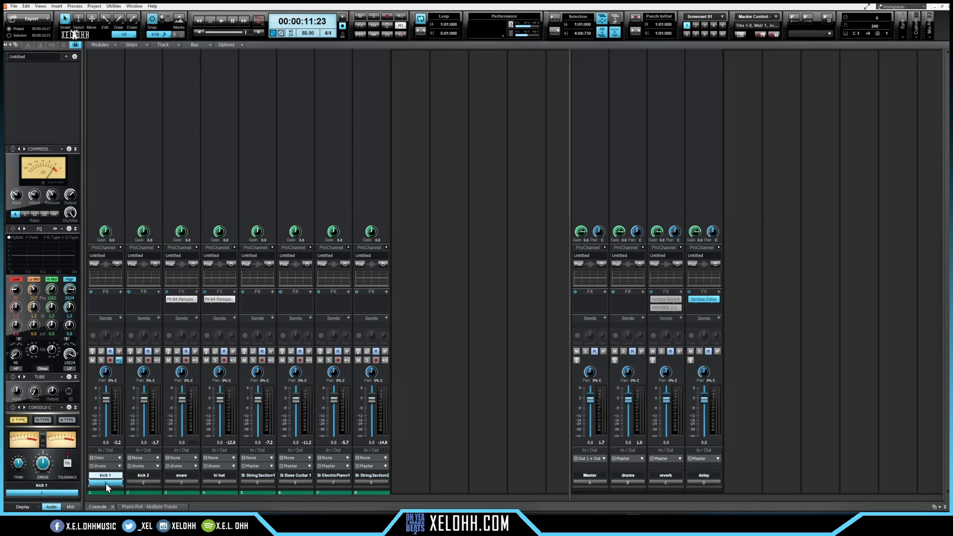
shift+click(373, 481)
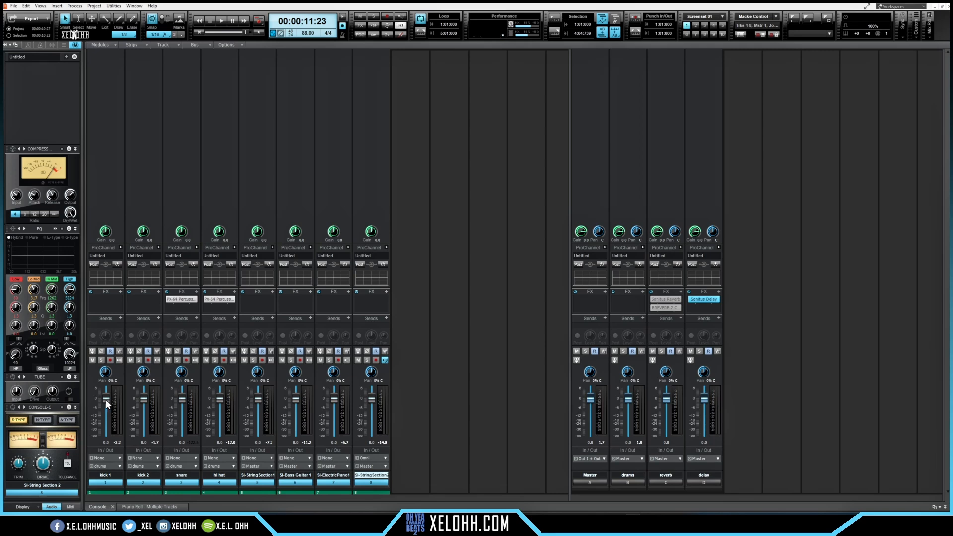
drag(105, 401, 106, 420)
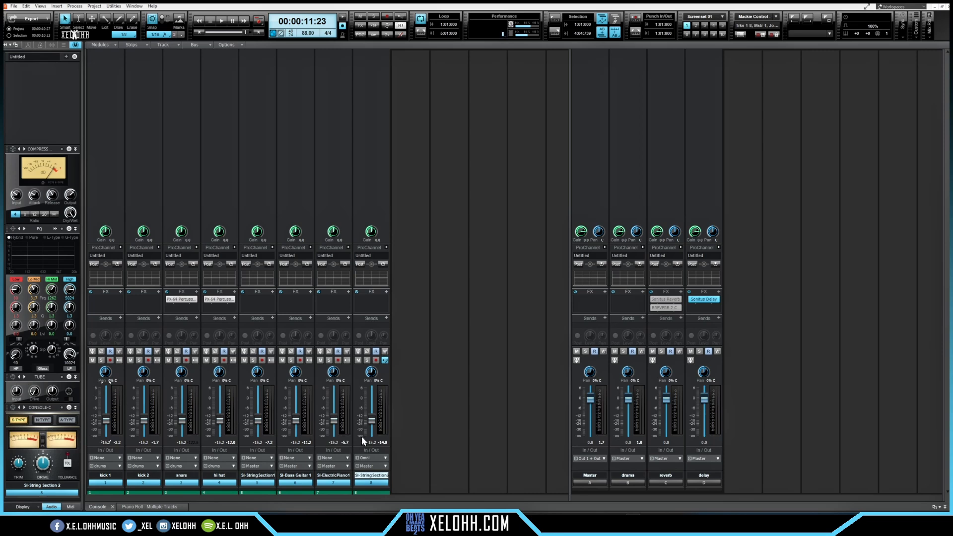
key(w)
key(space)
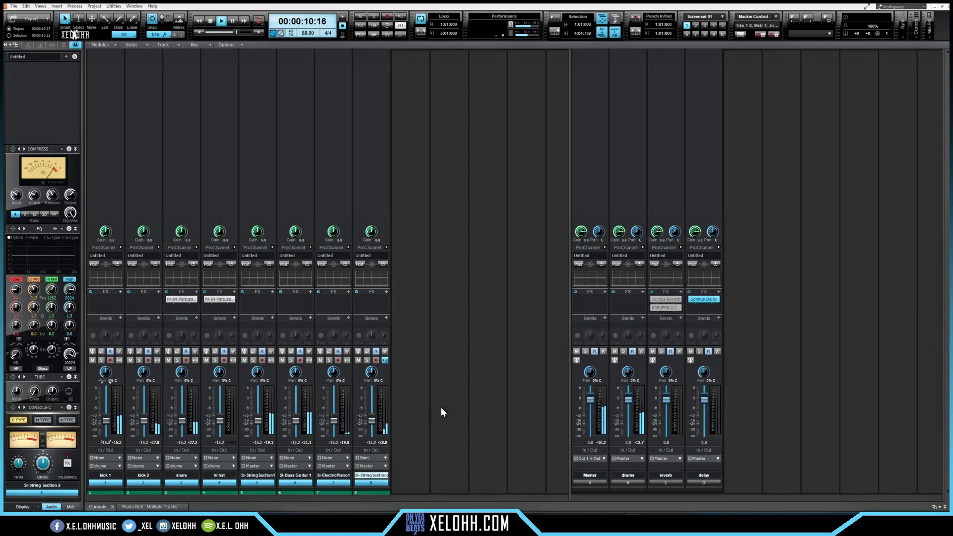
Raise the kick 1 and kick 2 volumes to -11.5 dB and solo kick 1
click(143, 481)
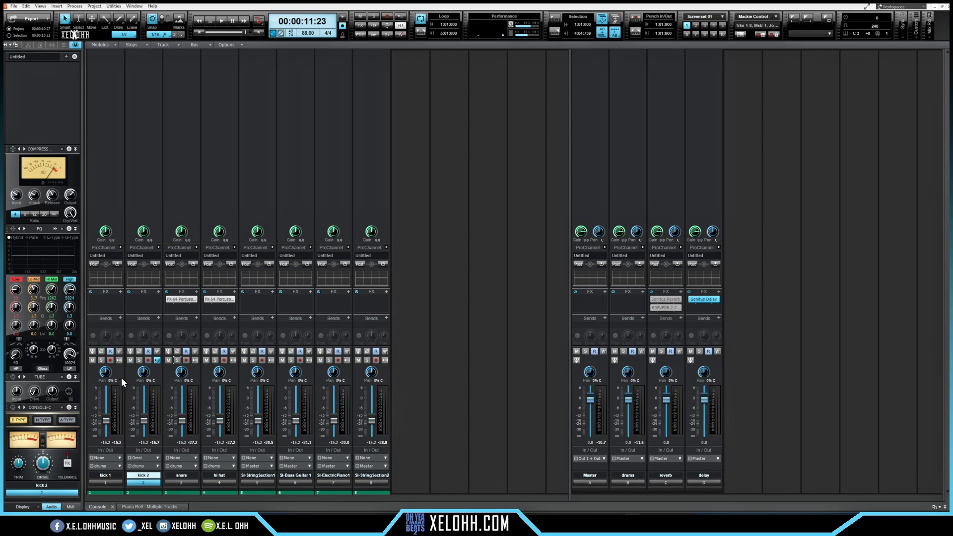
click(101, 361)
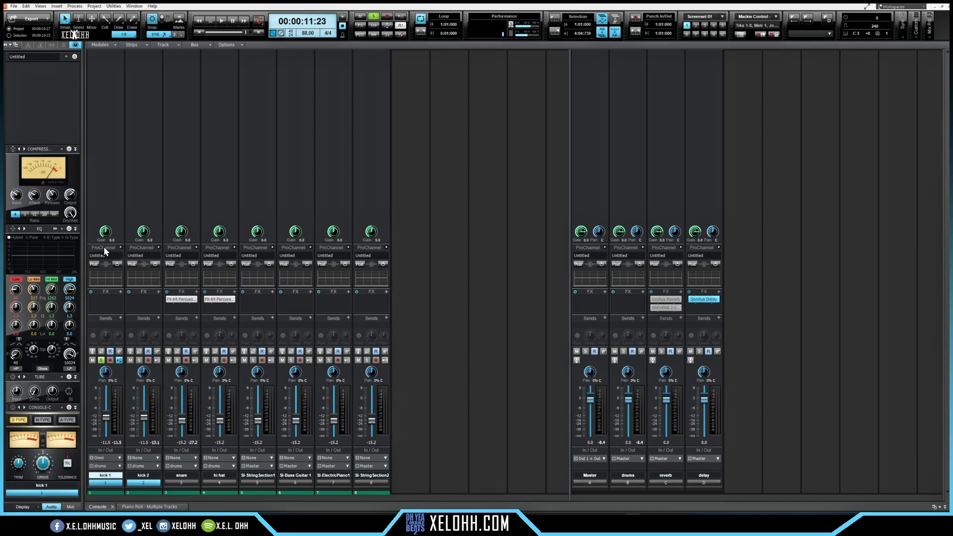
Open the kick 1 QuadCurve equalizer, play the loop, and enable its high-pass filter at 20 Hz with a steeper slope
click(120, 247)
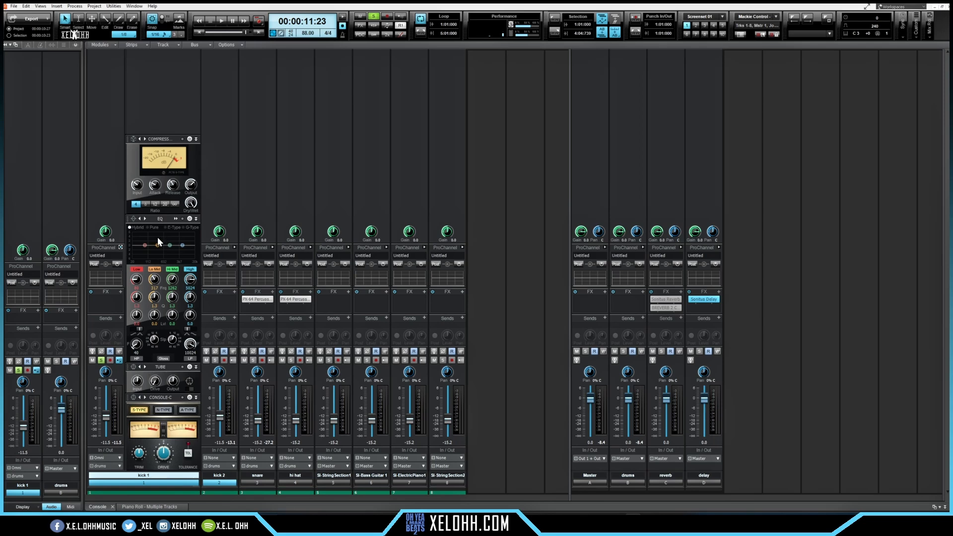
double_click(157, 237)
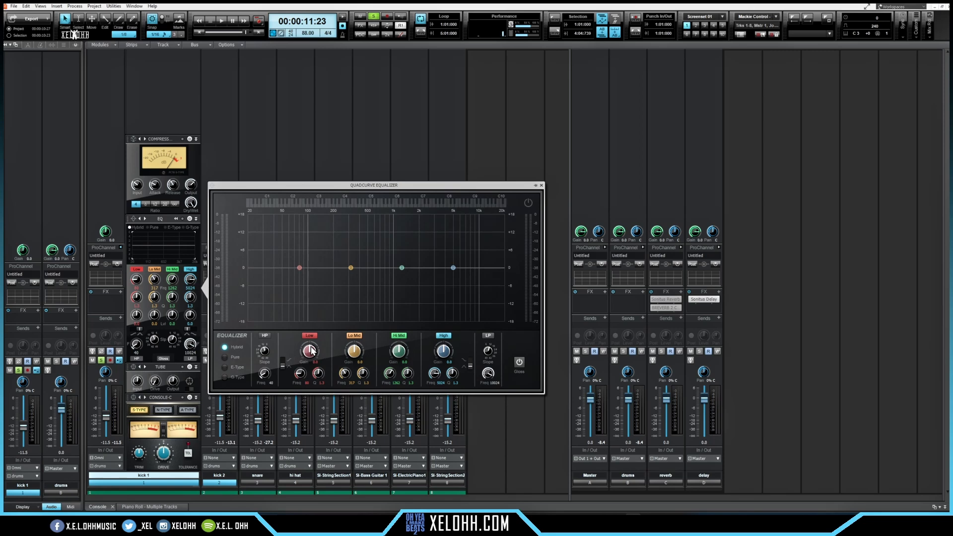
key(space)
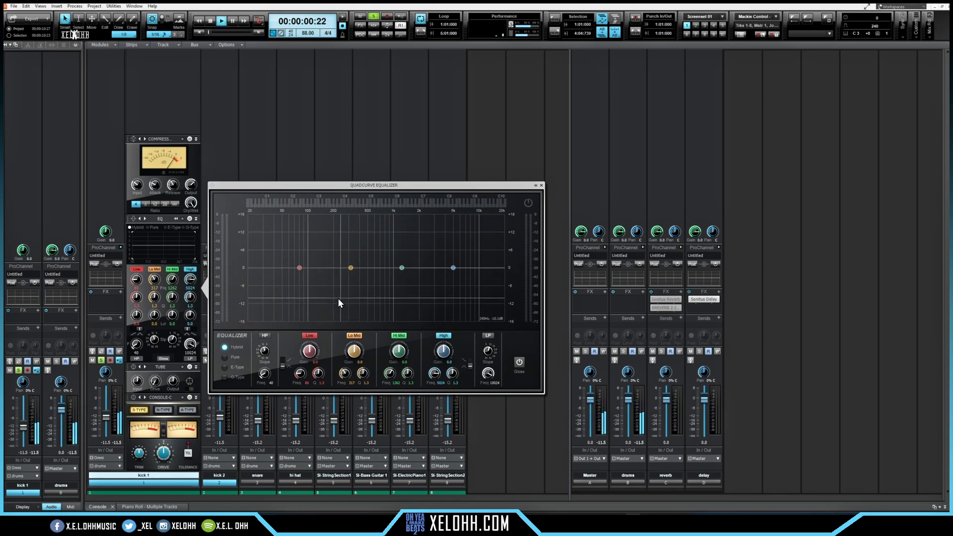
click(265, 338)
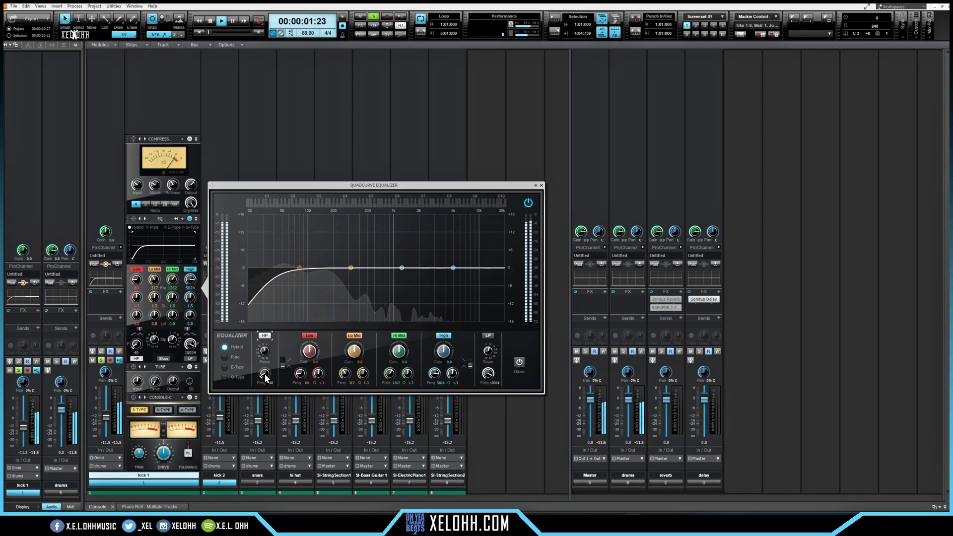
drag(264, 375, 264, 389)
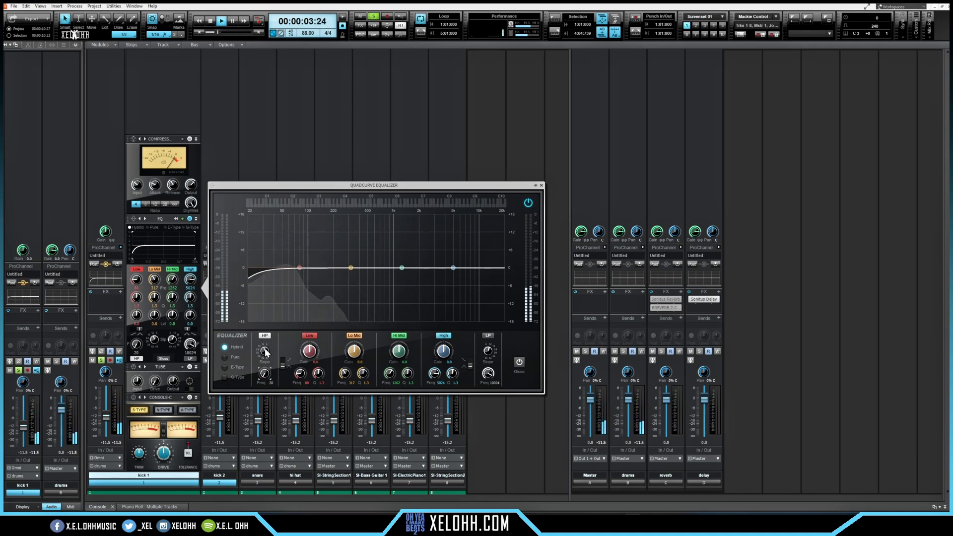
drag(264, 351, 265, 355)
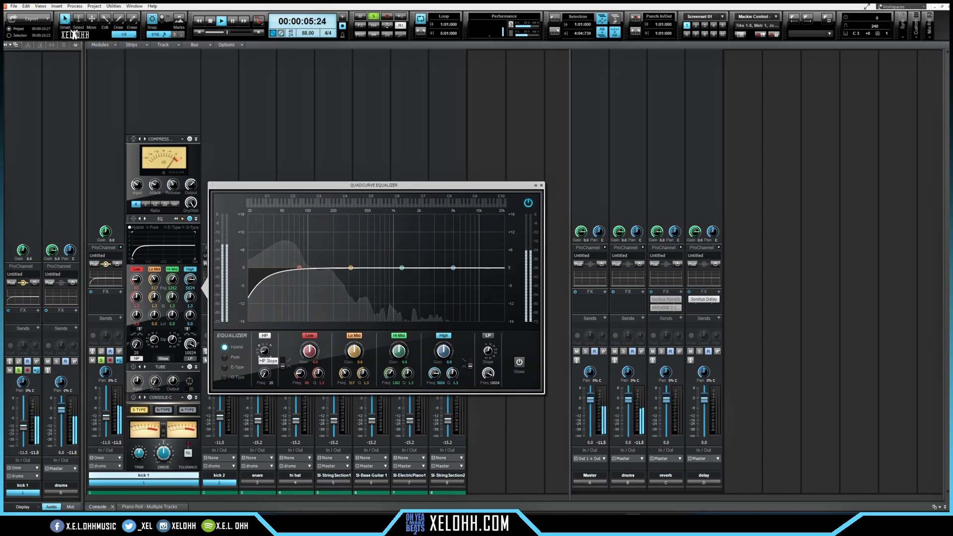
Boost kick 1's low band slightly and its low-mid band by 4.2 dB at 312 Hz, and listen to the result
click(299, 269)
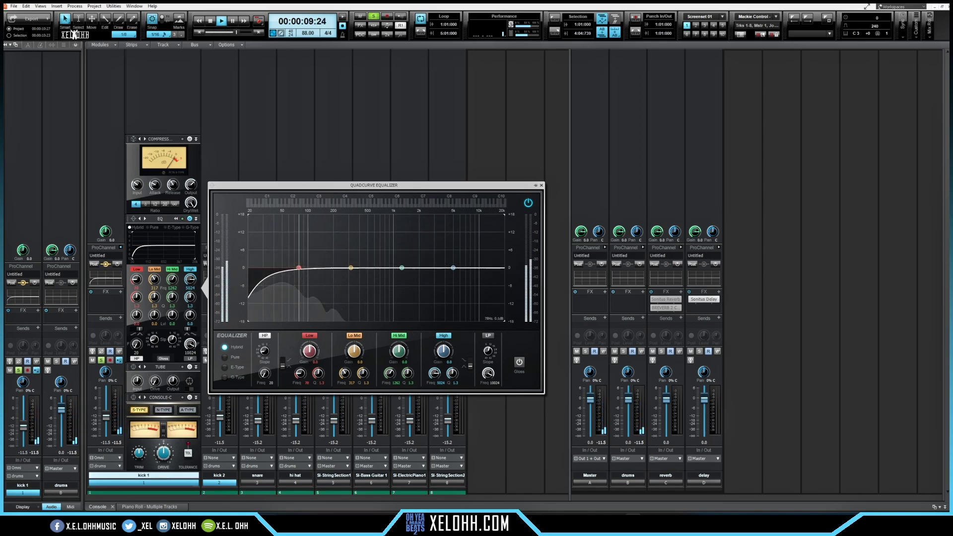
drag(299, 268, 350, 257)
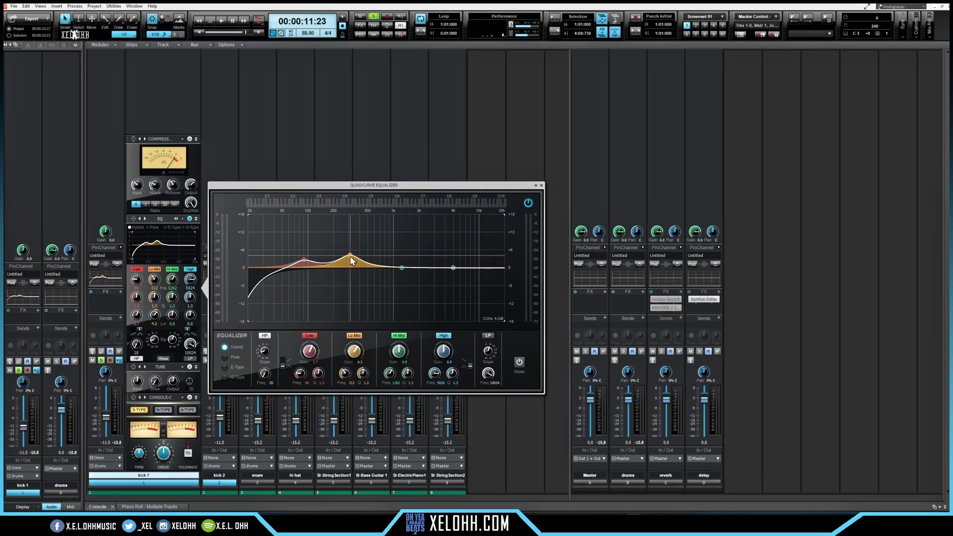
key(space)
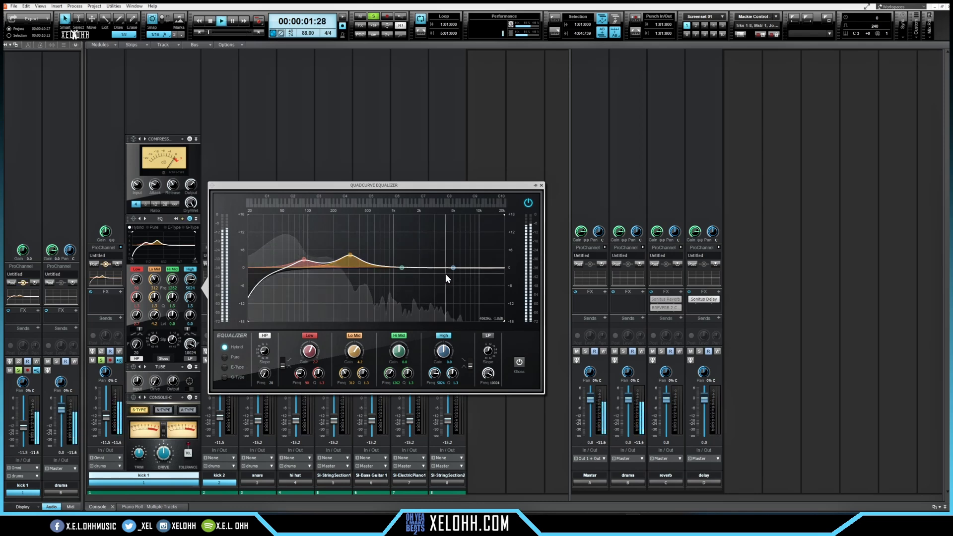
key(space)
Enable kick 1's low-pass filter at 6474 Hz with a steeper slope, listen to it, and close the equalizer
click(488, 336)
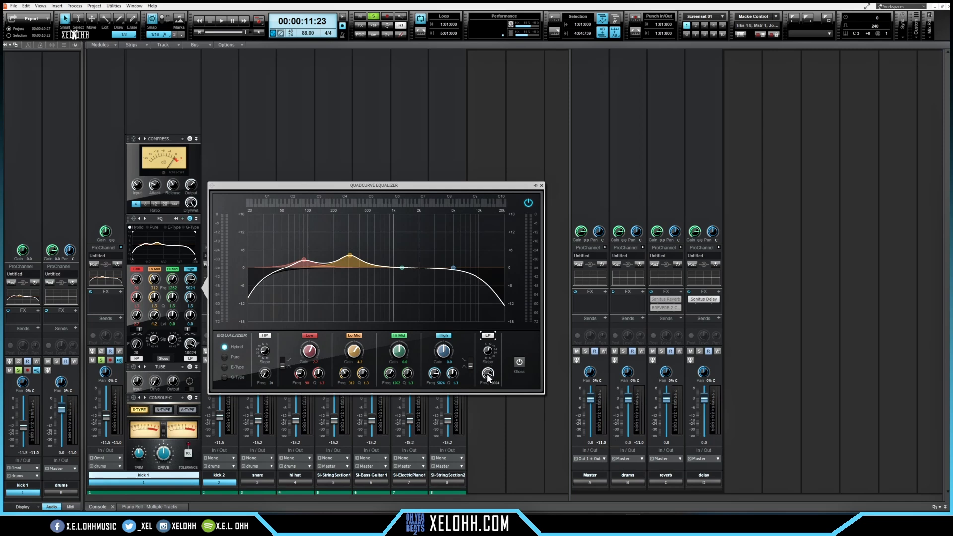
drag(488, 375, 489, 392)
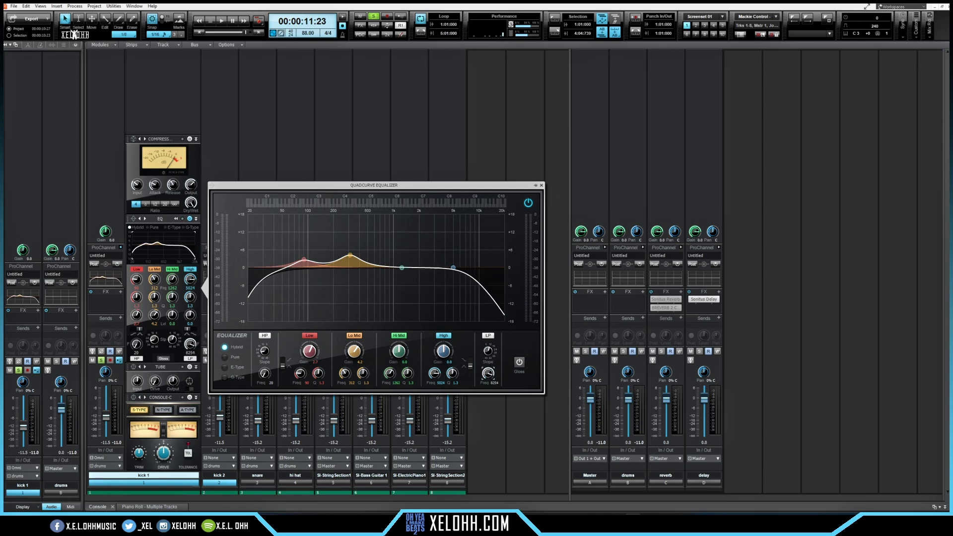
drag(489, 352, 489, 345)
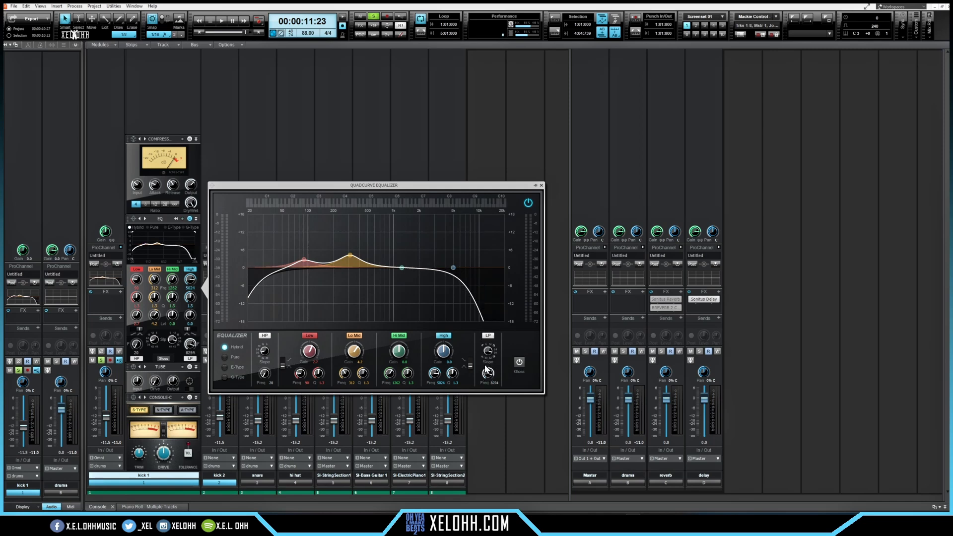
key(w)
key(space)
drag(486, 377, 486, 385)
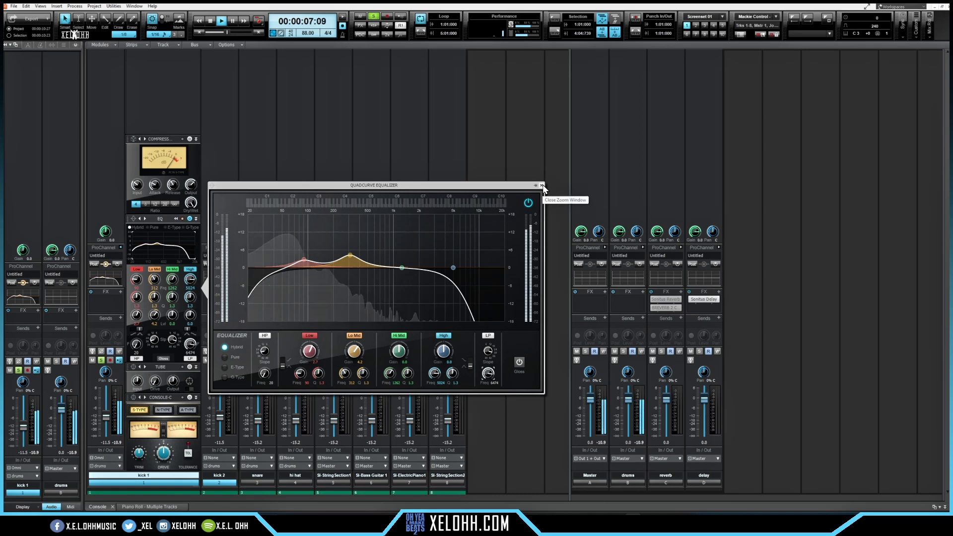
key(space)
click(542, 185)
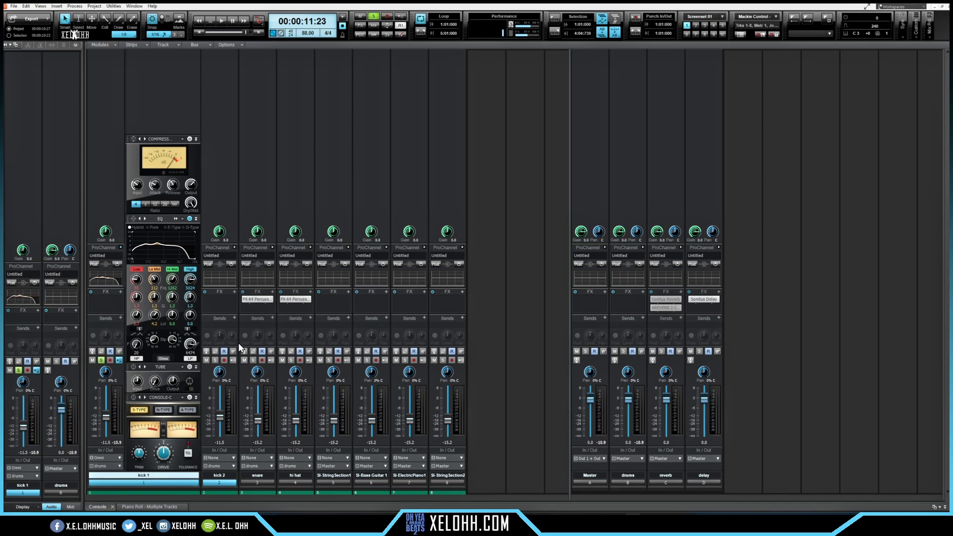
Collapse kick 1's ProChannel, open the kick 2 QuadCurve equalizer, and solo kick 2 alongside kick 1 during playback
click(121, 248)
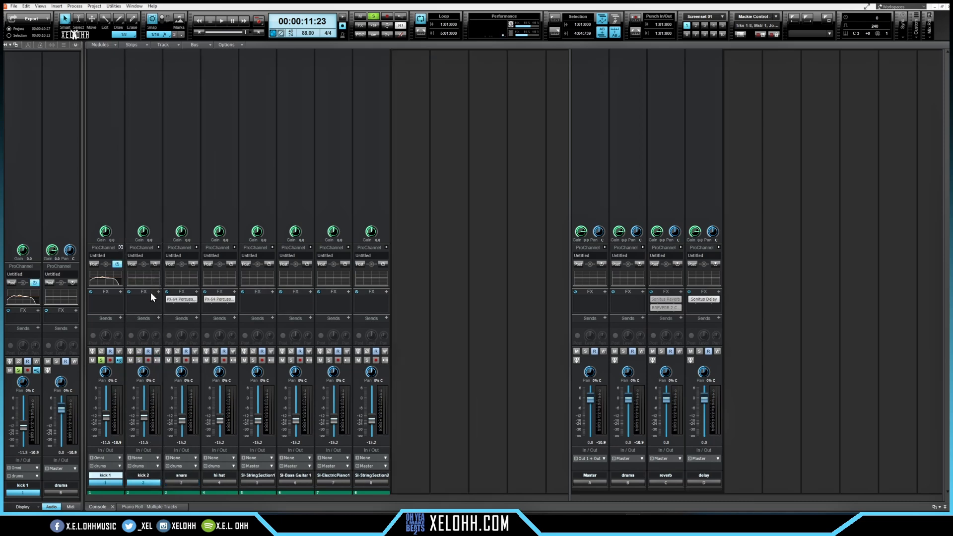
click(158, 246)
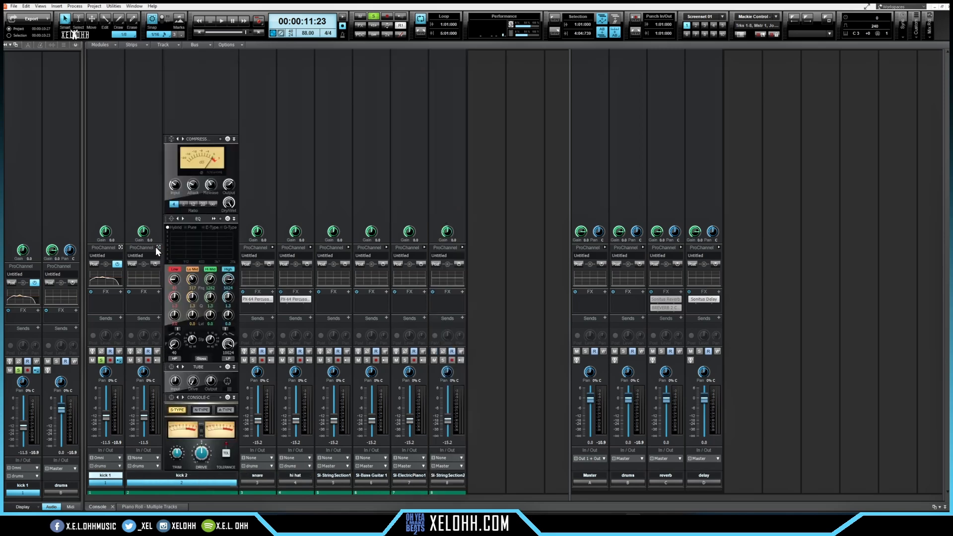
double_click(198, 232)
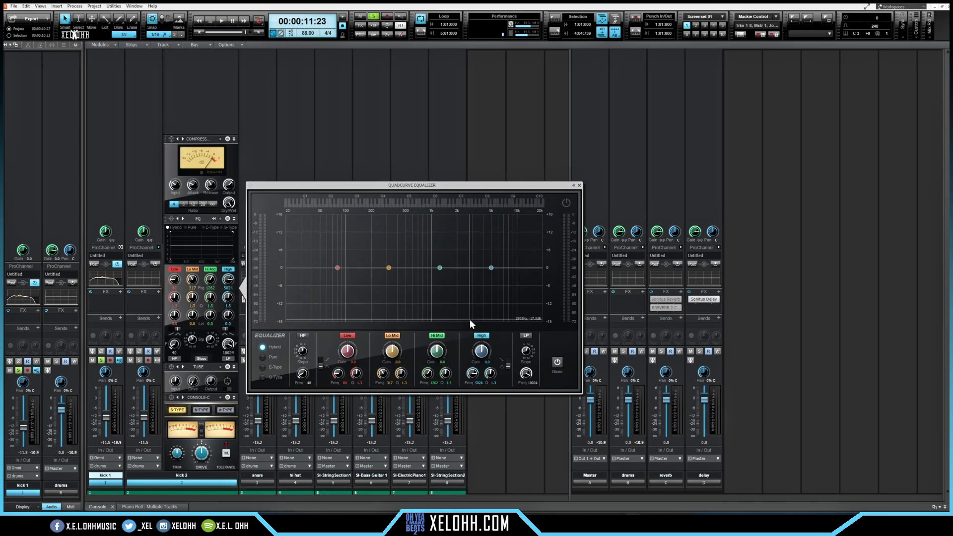
key(space)
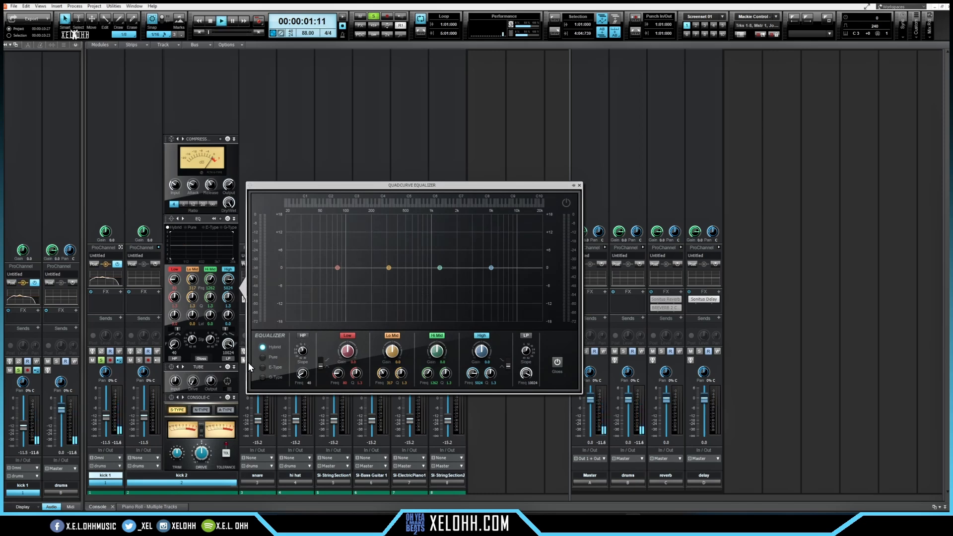
click(139, 361)
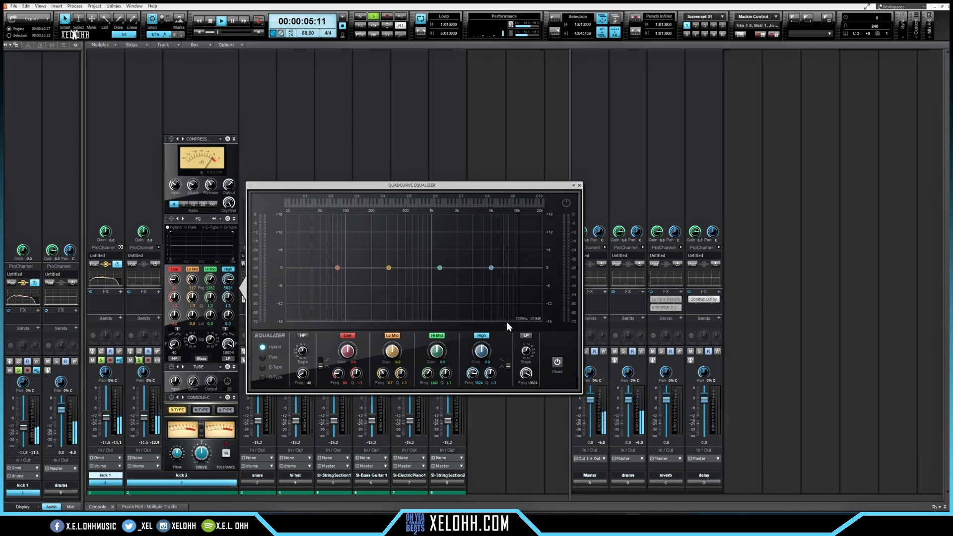
Enable kick 2's low-pass filter at 8878 Hz with a steeper slope and boost its low-mid band by about 3.6 dB
click(527, 336)
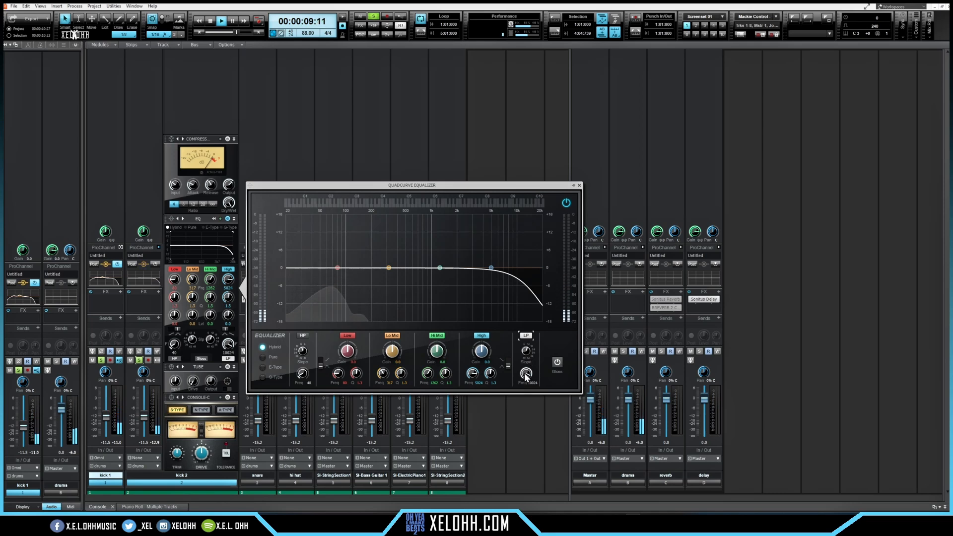
drag(527, 353, 527, 327)
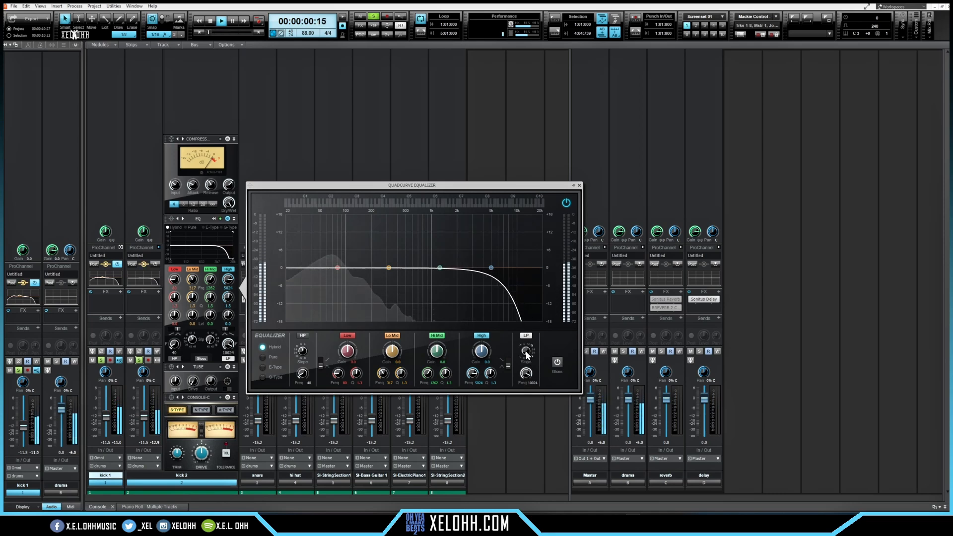
drag(526, 375, 526, 382)
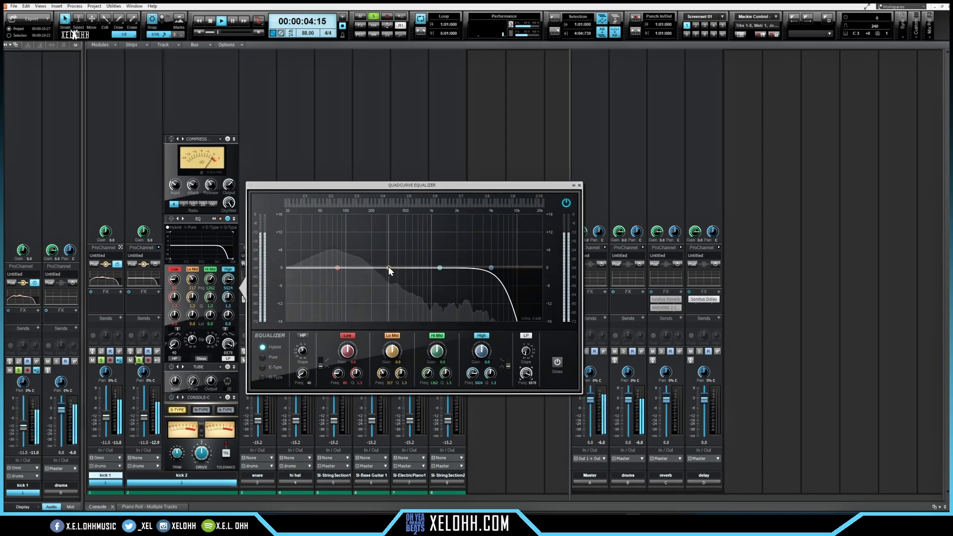
mouse_move(388, 267)
mouse_down()
mouse_move(383, 248)
mouse_move(373, 255)
mouse_move(381, 256)
mouse_up()
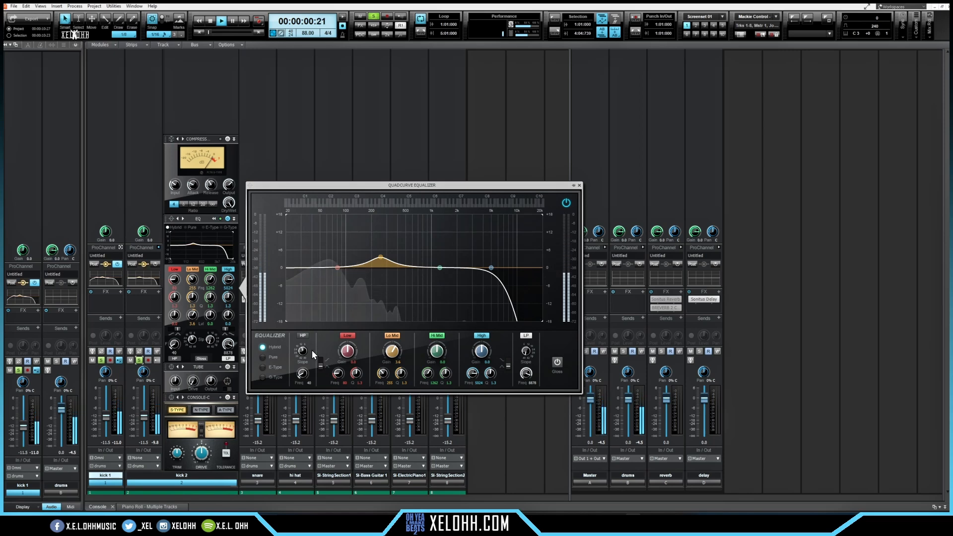
Enable kick 2's high-pass filter at 20 Hz and steepen its slope
click(304, 335)
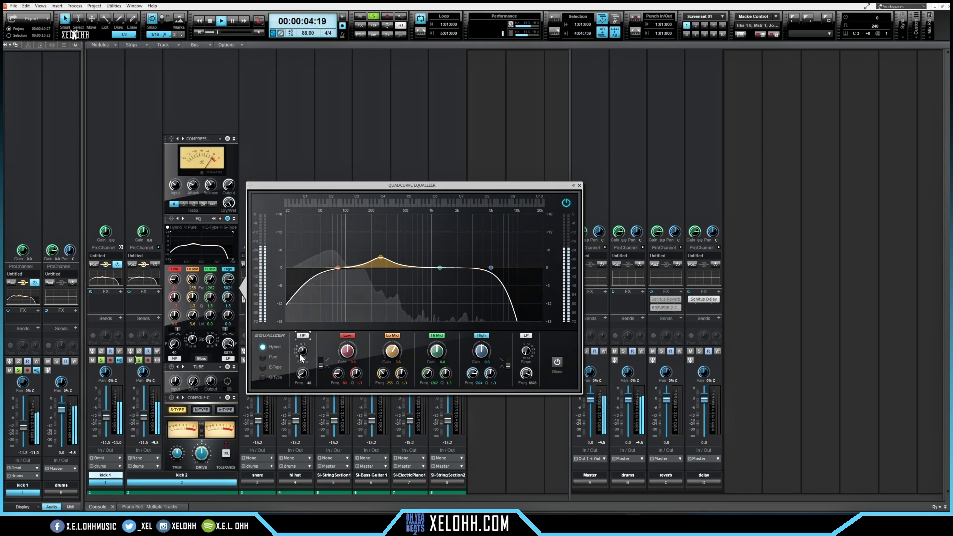
drag(300, 375, 299, 392)
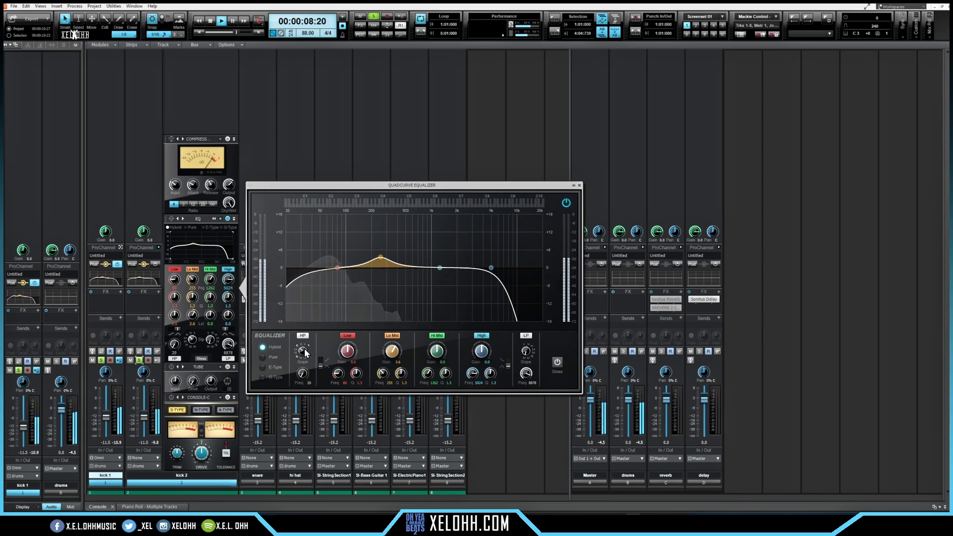
drag(306, 356, 301, 353)
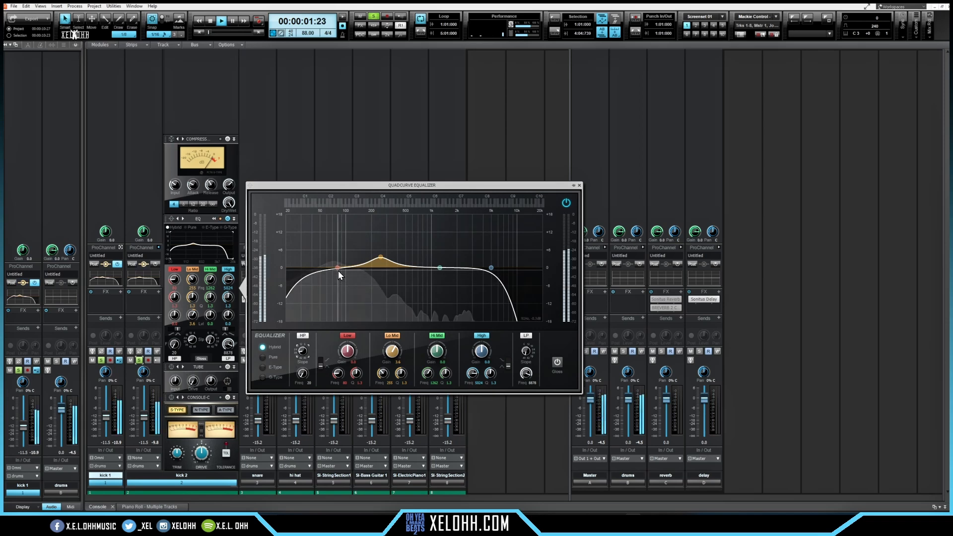
Boost kick 2's low band around 49 Hz, raise the low-mid boost to 4.2 dB, and close its equalizer and ProChannel
drag(337, 269, 312, 260)
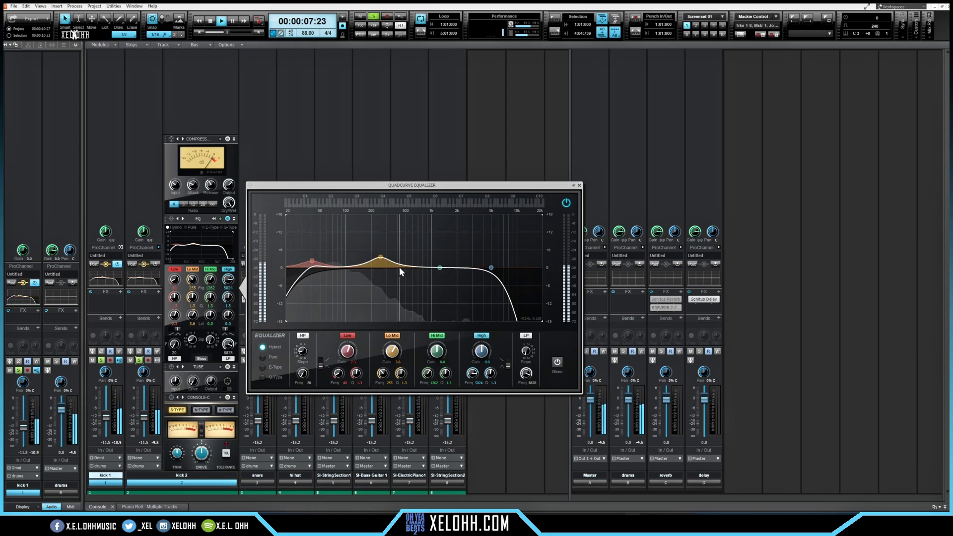
drag(382, 257, 379, 254)
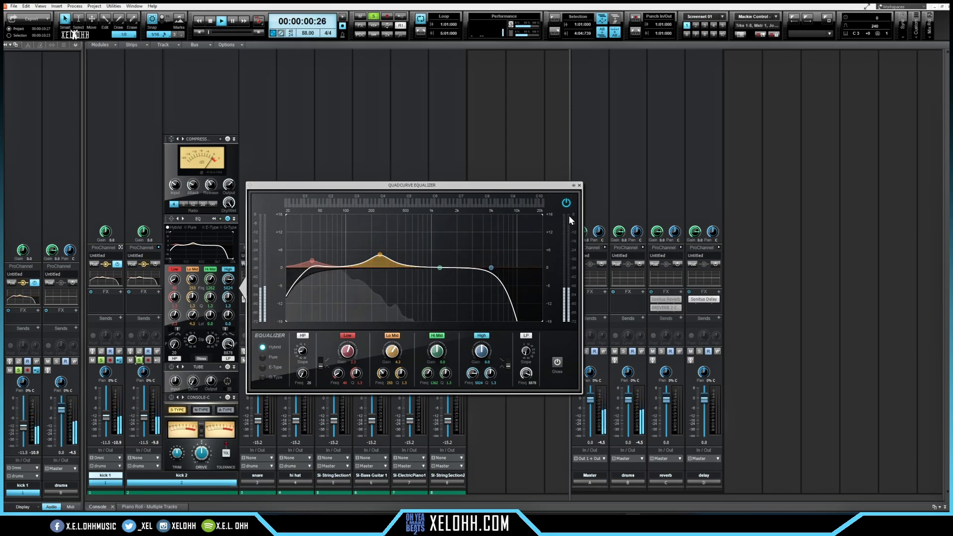
click(579, 185)
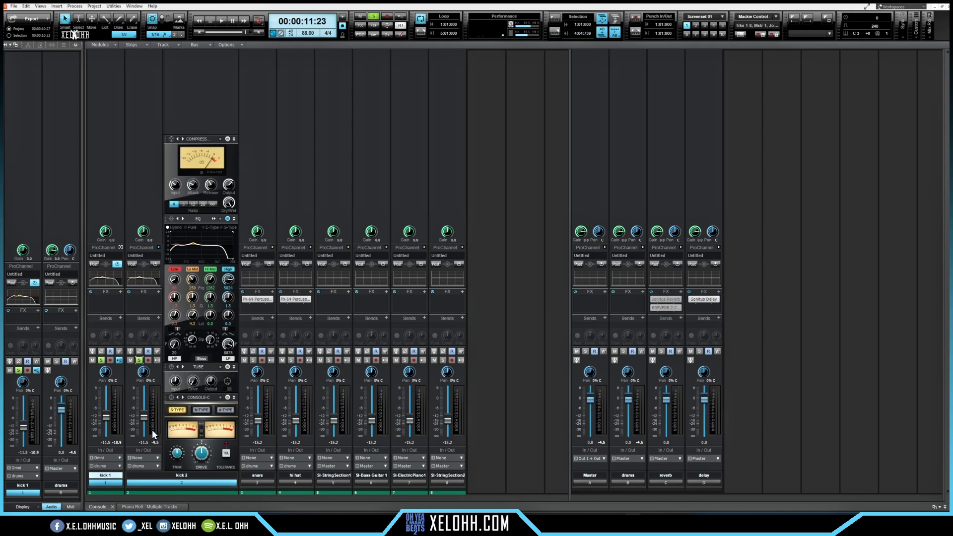
click(159, 248)
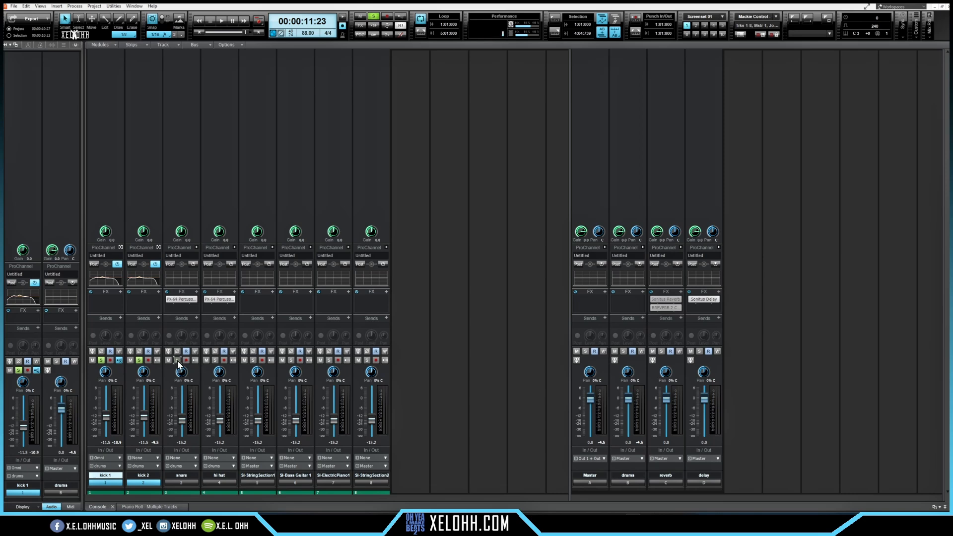
Select and solo the snare track together with the kicks, and play the beat from the start
click(179, 481)
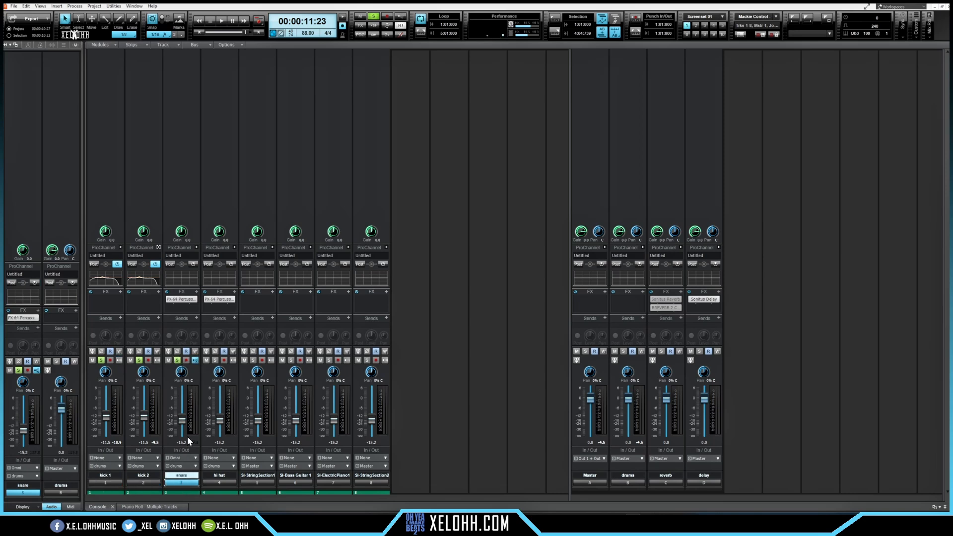
key(w)
key(space)
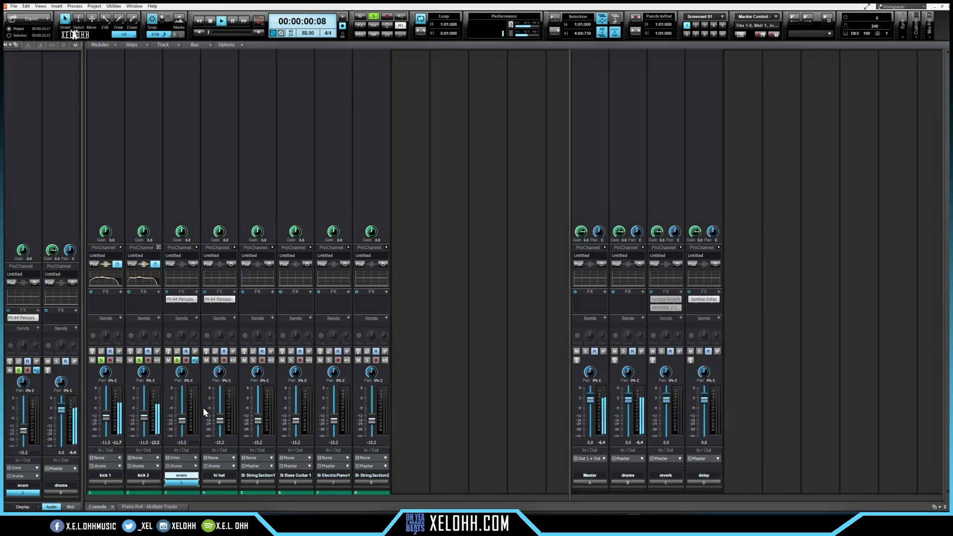
Enable the snare's equalizer high-pass filter at about 85 Hz with a steeper slope
click(196, 247)
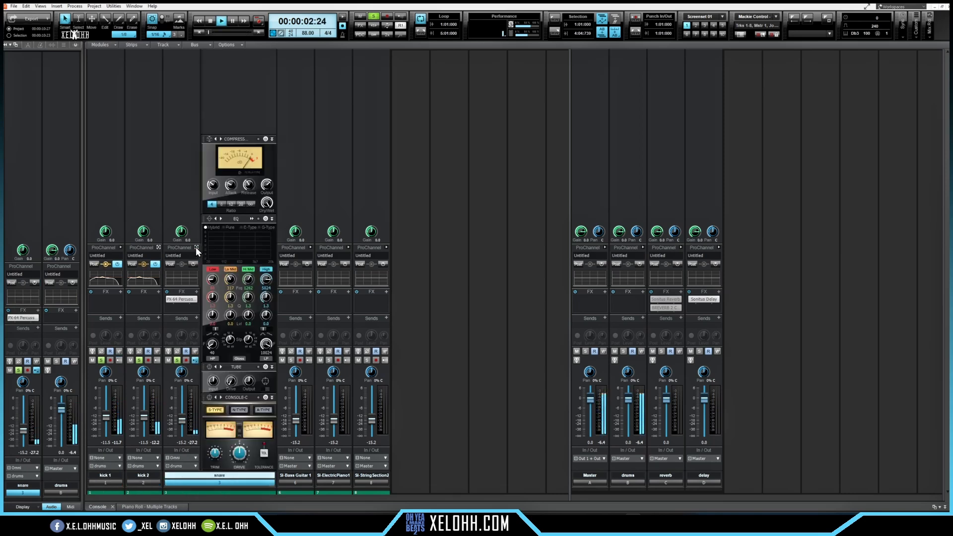
click(231, 236)
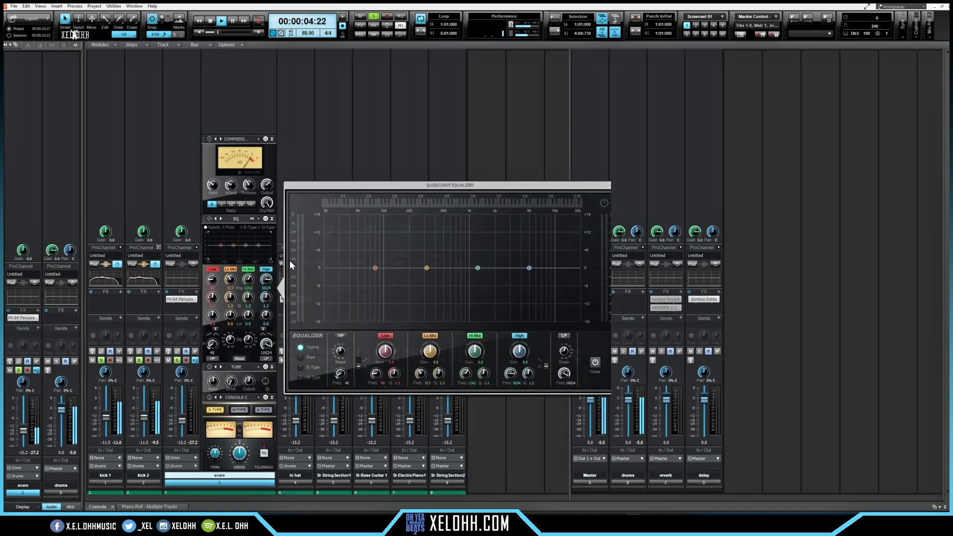
click(341, 335)
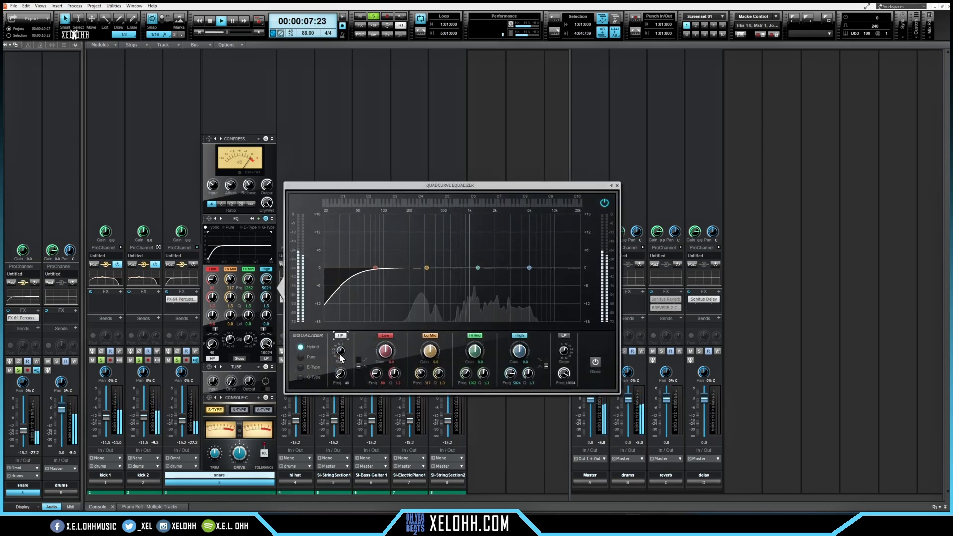
mouse_move(341, 356)
mouse_down()
mouse_move(341, 343)
mouse_move(340, 361)
mouse_up()
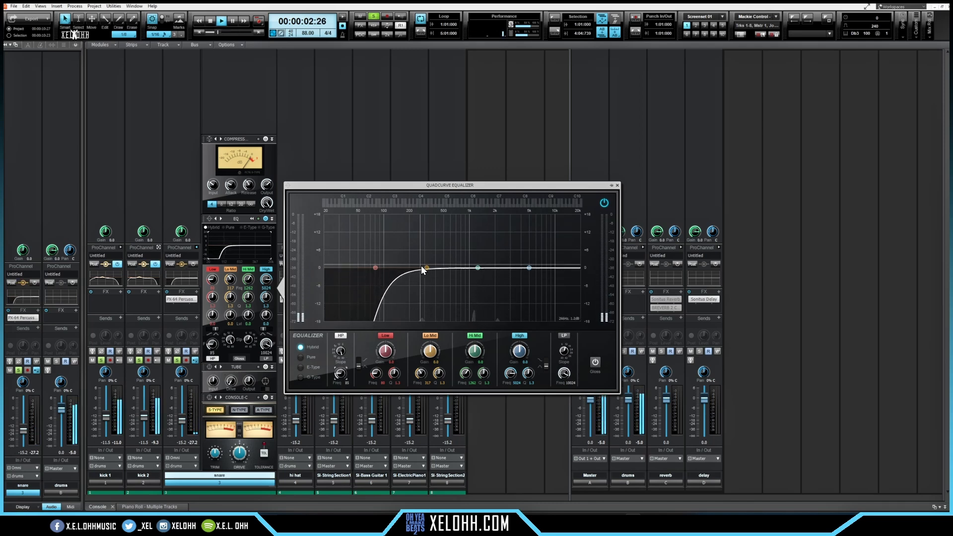
Boost the snare's low-mid band by 5 dB around 306 Hz and widen it to a Q of 0.7
drag(427, 267, 416, 253)
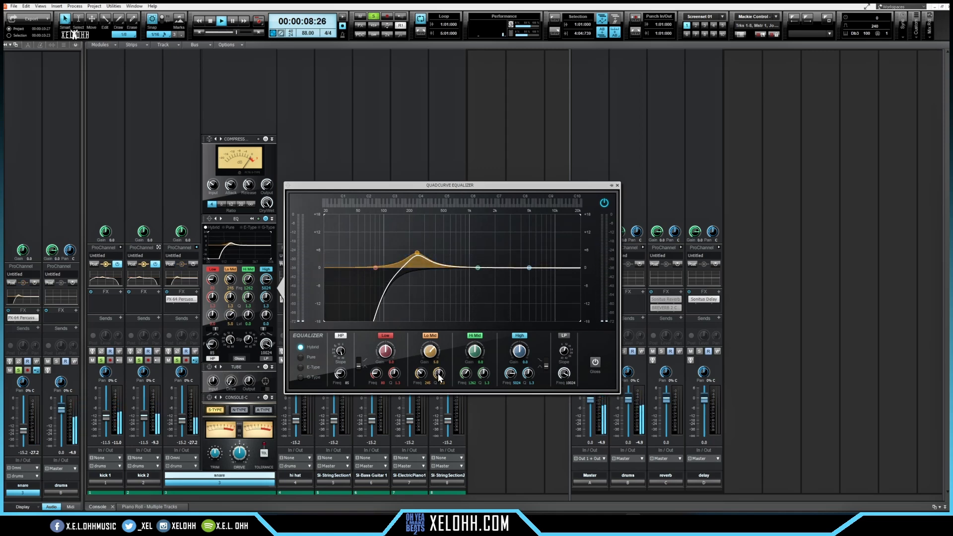
mouse_move(439, 377)
mouse_down()
mouse_move(438, 361)
mouse_move(438, 389)
mouse_up()
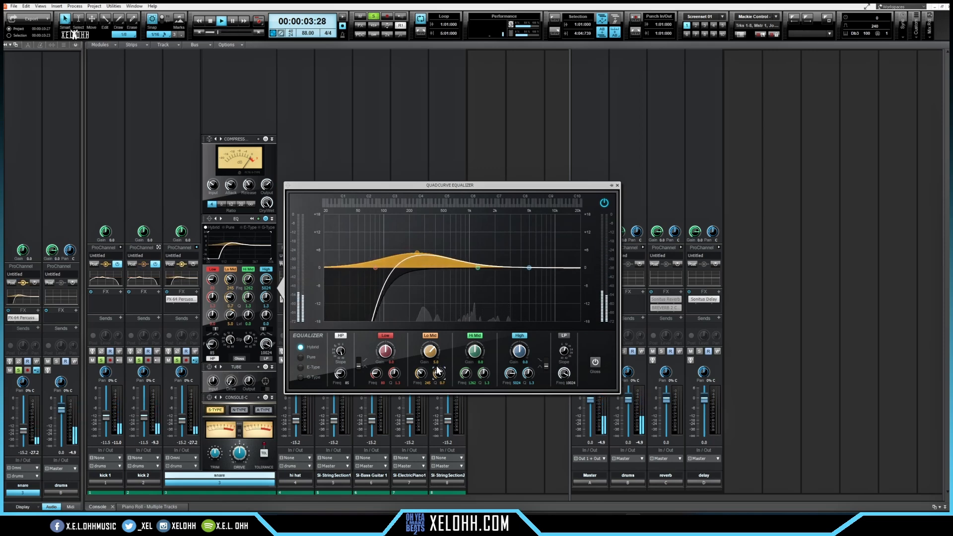
drag(416, 253, 425, 253)
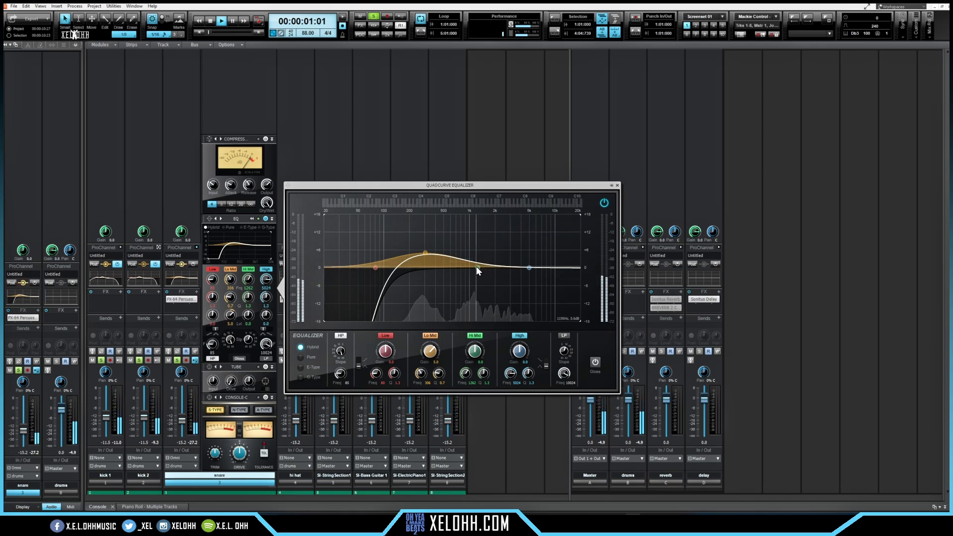
Boost the snare's hi-mid band by about 3 dB around 2.6 kHz with a Q of 1.2, and close its equalizer and ProChannel
drag(477, 268, 504, 257)
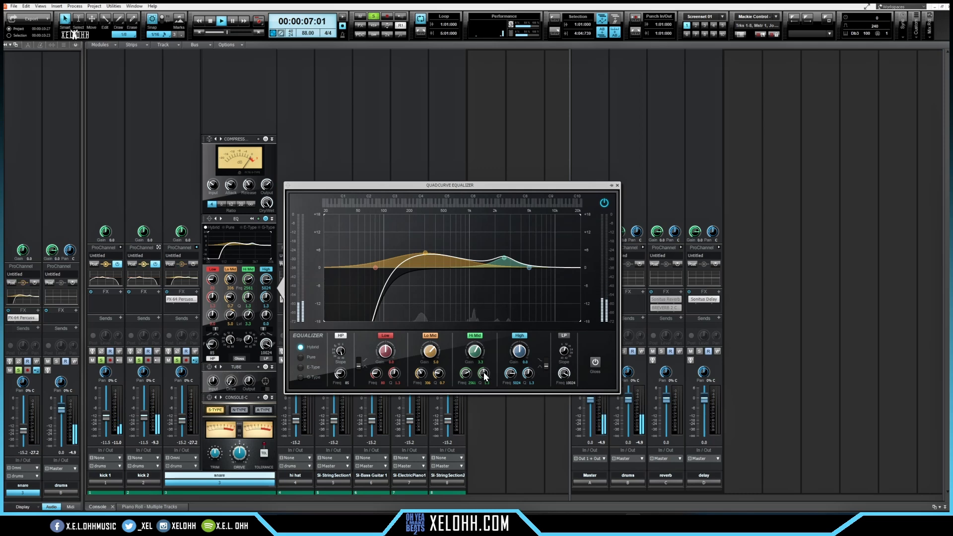
drag(484, 375, 484, 377)
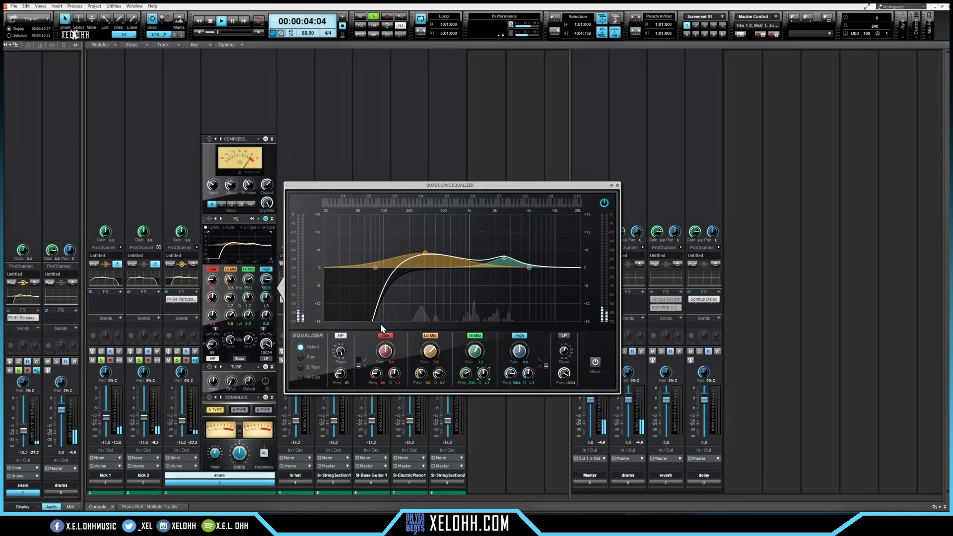
click(617, 185)
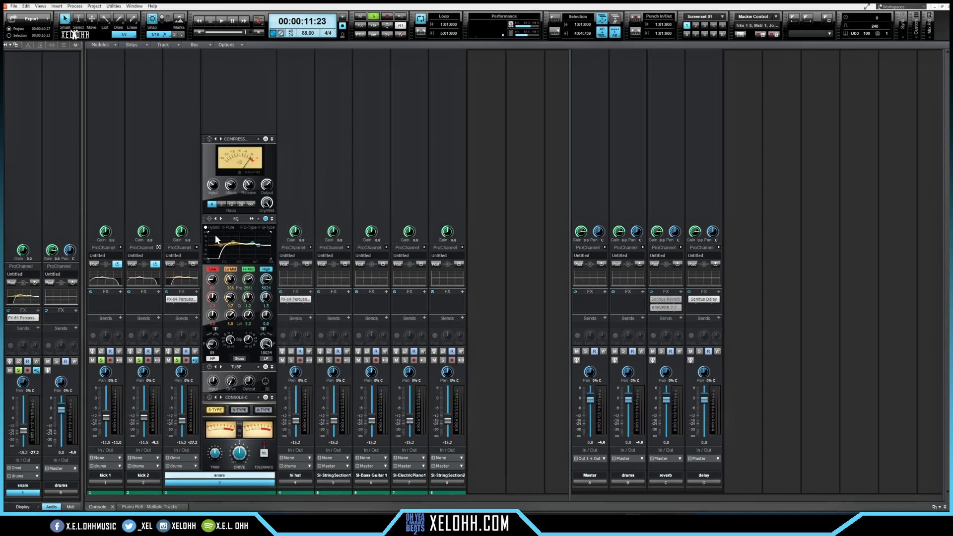
click(196, 247)
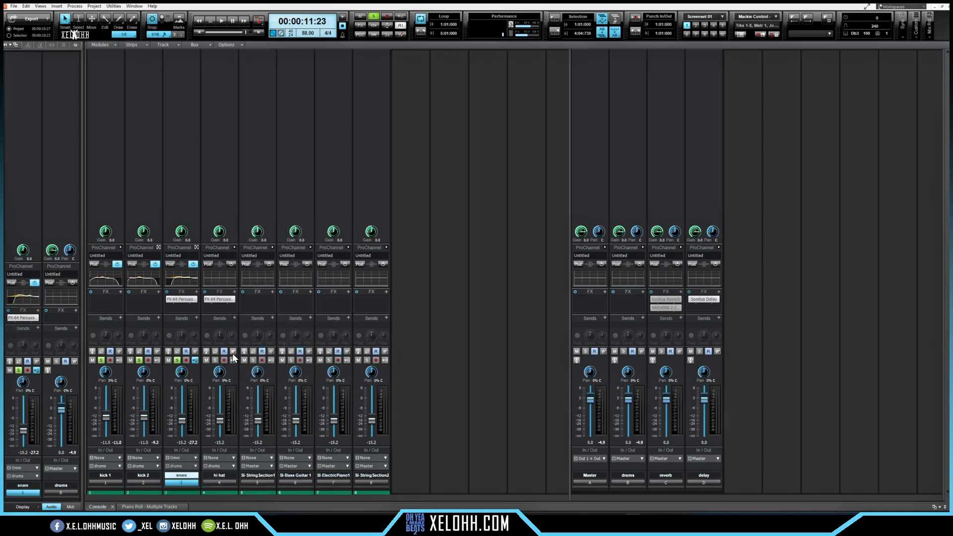
Select the hi hat track, solo it with the kicks and snare, and open its ProChannel equalizer
click(223, 480)
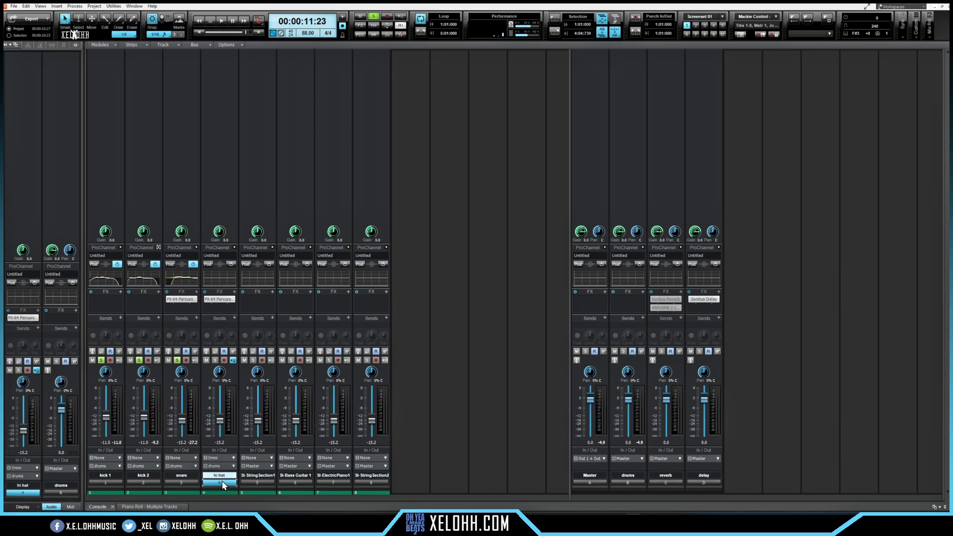
click(215, 360)
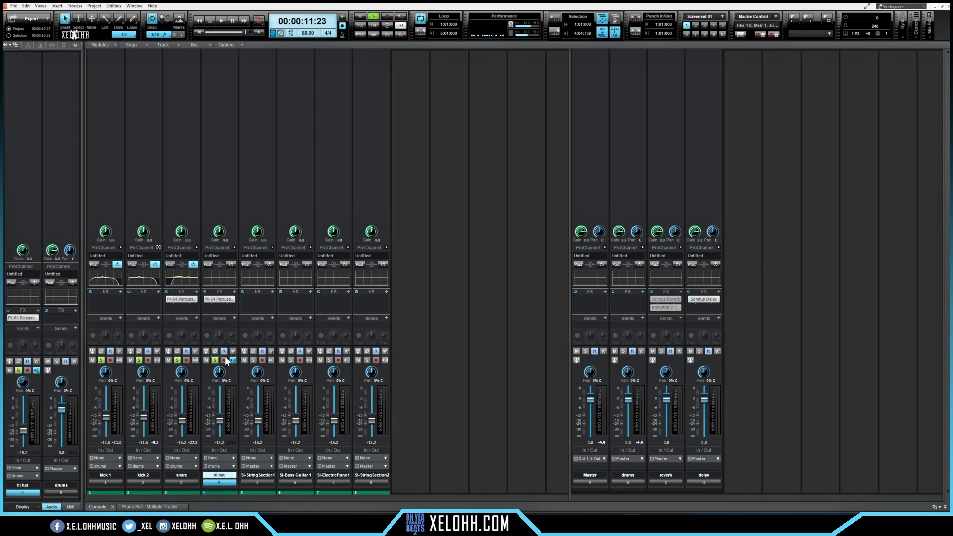
click(235, 247)
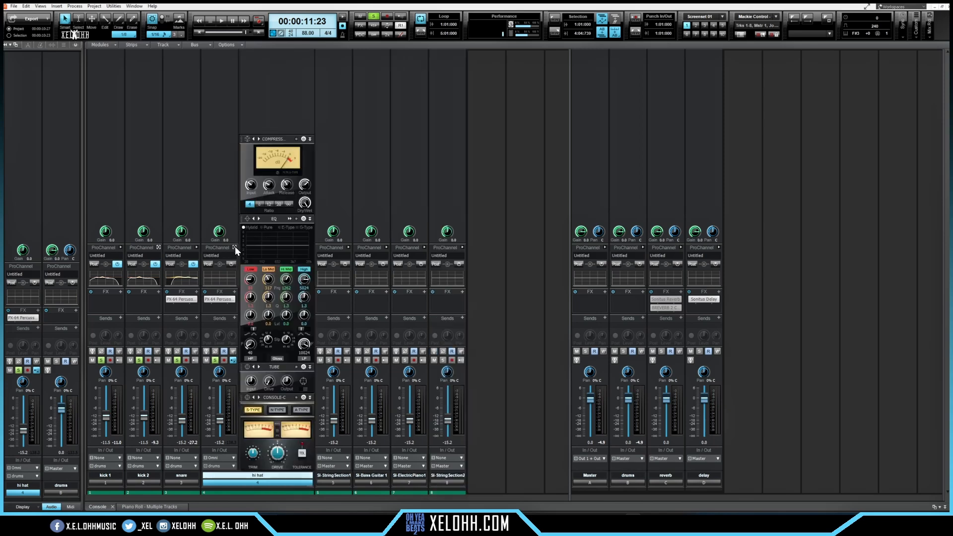
double_click(282, 237)
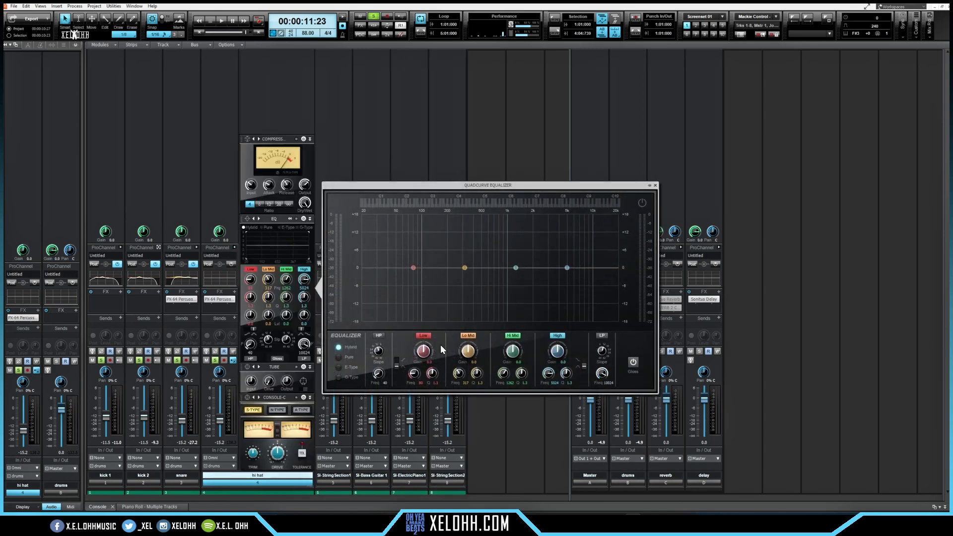
Enable the hi hat's high-pass filter at 176 Hz with a steeper slope while playing the beat from the start
click(378, 336)
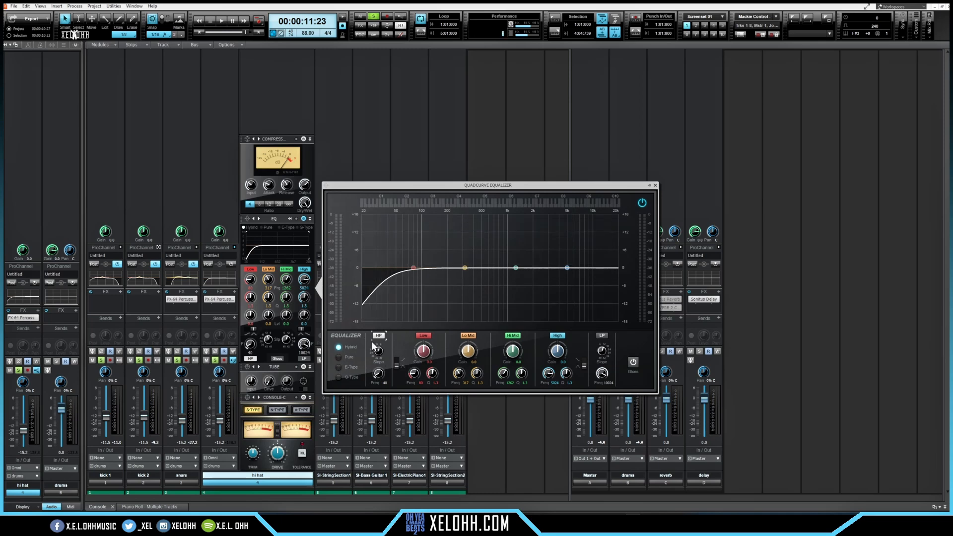
key(ctrl+Home)
key(space)
drag(377, 353, 378, 342)
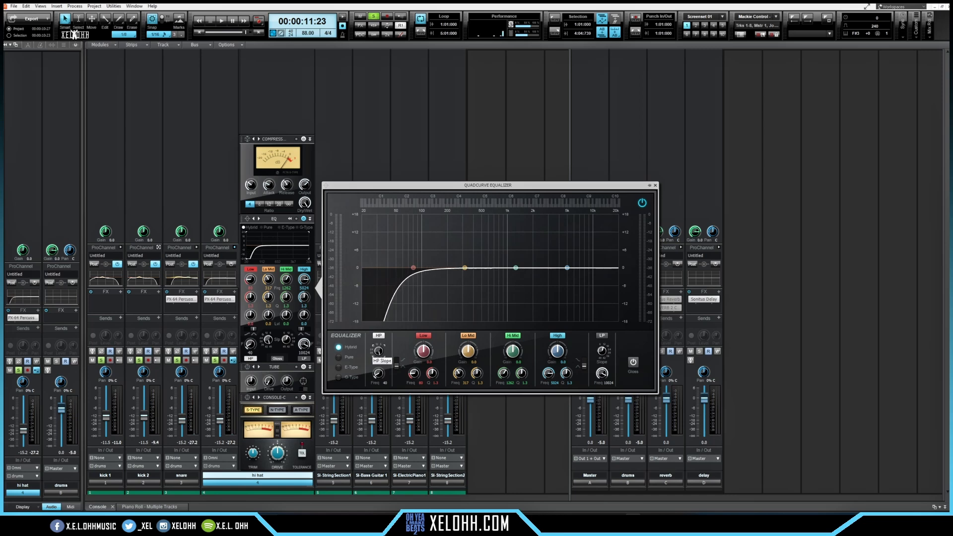
drag(378, 378, 379, 360)
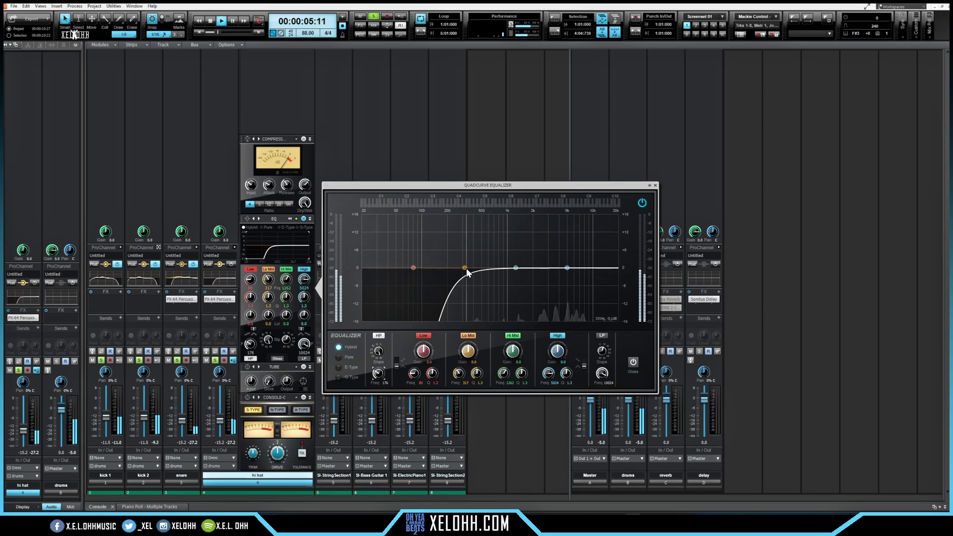
Cut the hi hat's hi-mid band by about 4.6 dB around 4.9 kHz after auditioning a boost, and close its equalizer and ProChannel
drag(516, 267, 567, 234)
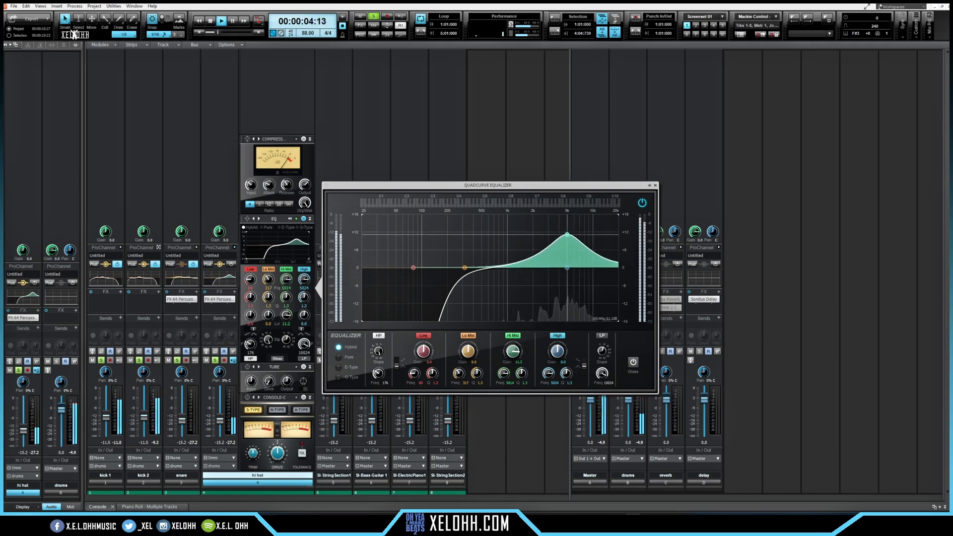
drag(568, 234, 566, 281)
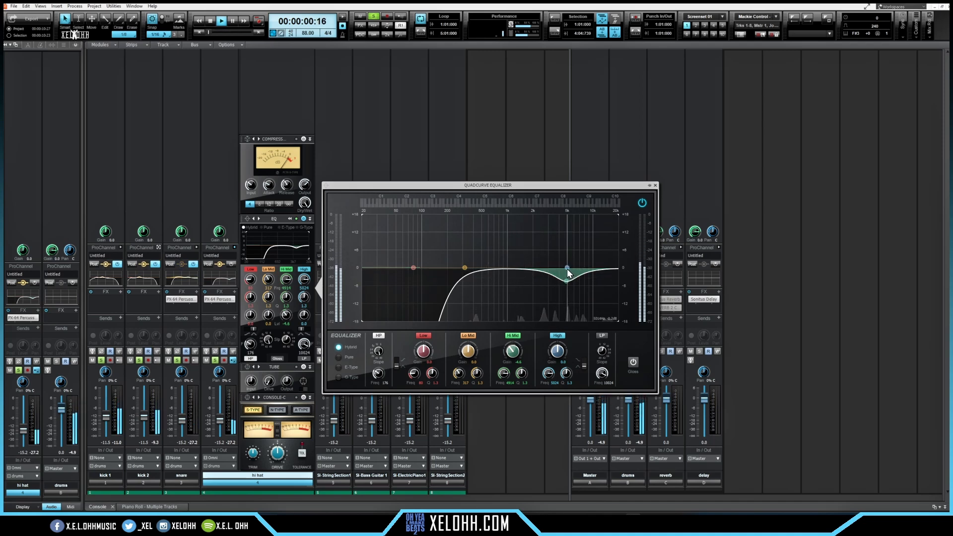
click(656, 186)
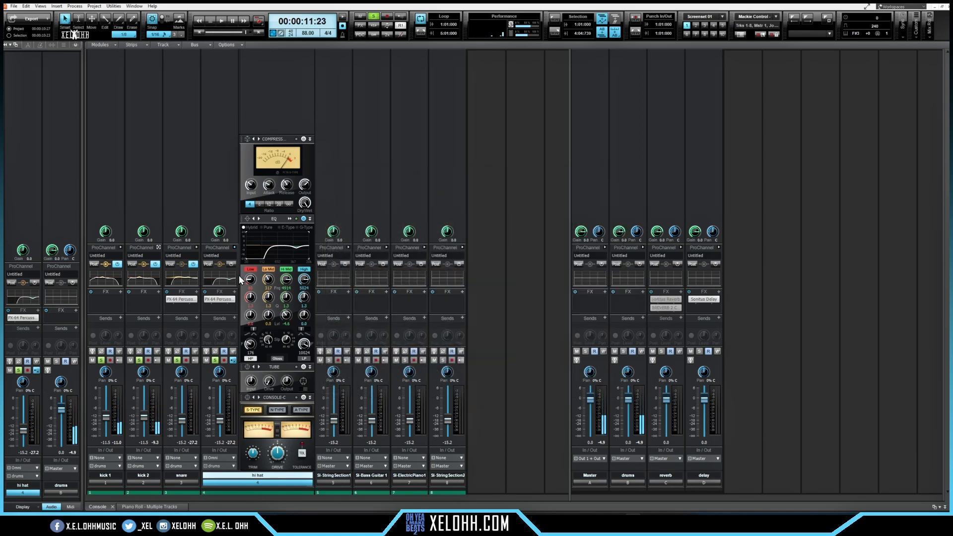
click(235, 246)
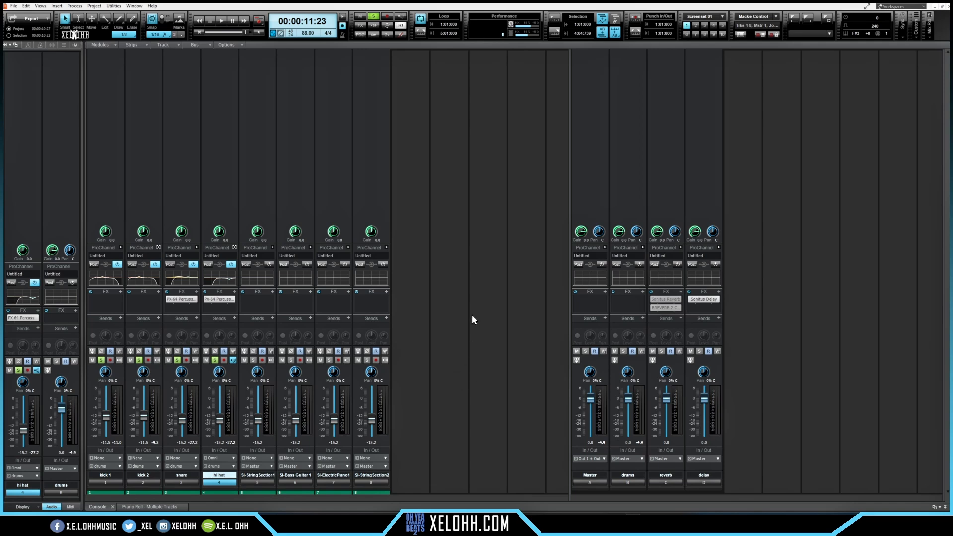
Insert Cakewalk's Sonitus Compressor as an audio effect on the drums bus
right_click(642, 292)
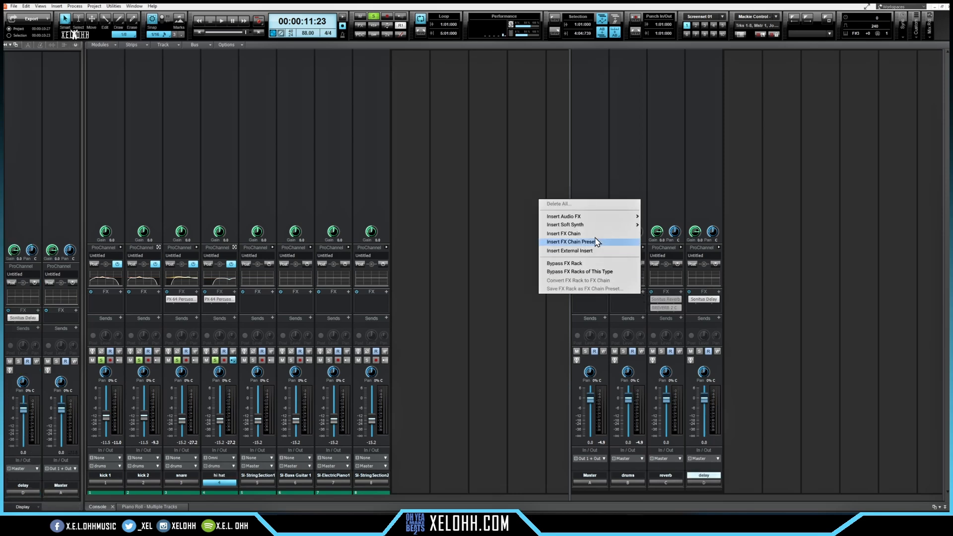
mouse_move(577, 218)
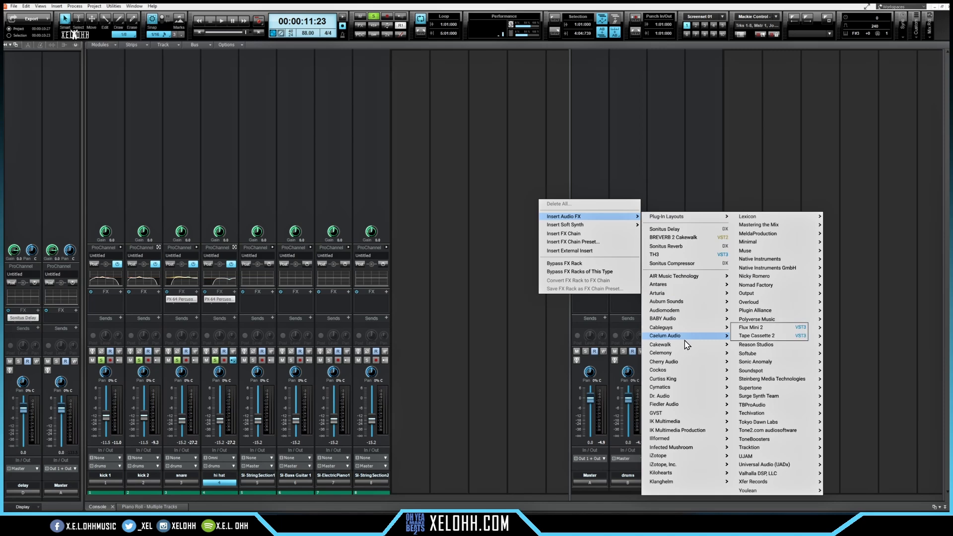
mouse_move(669, 346)
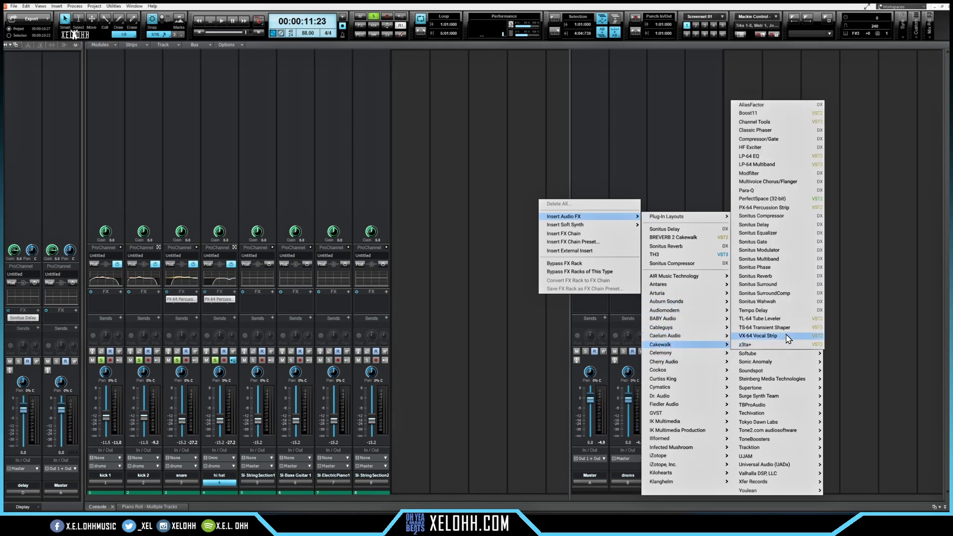
click(762, 215)
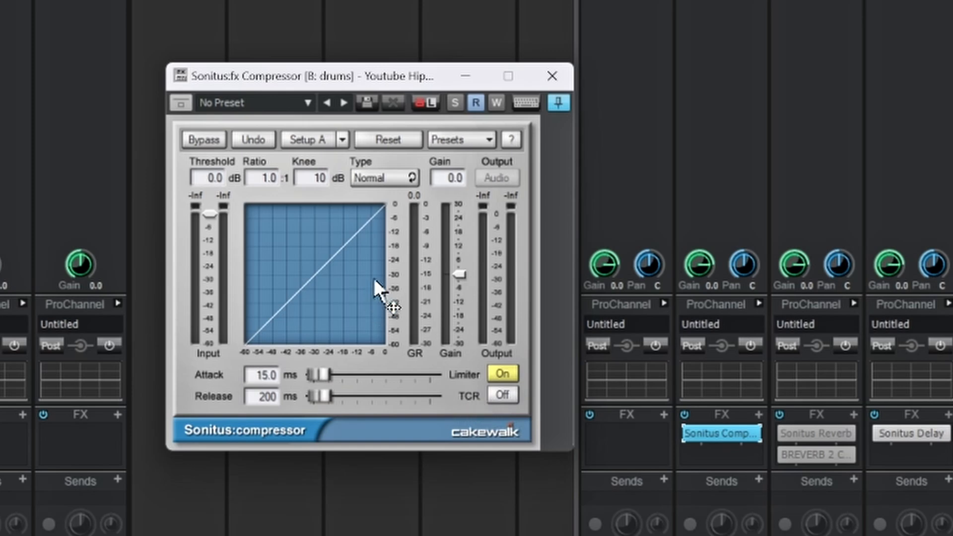
Load the vintage dbx165 preset in the drums bus compressor
click(487, 141)
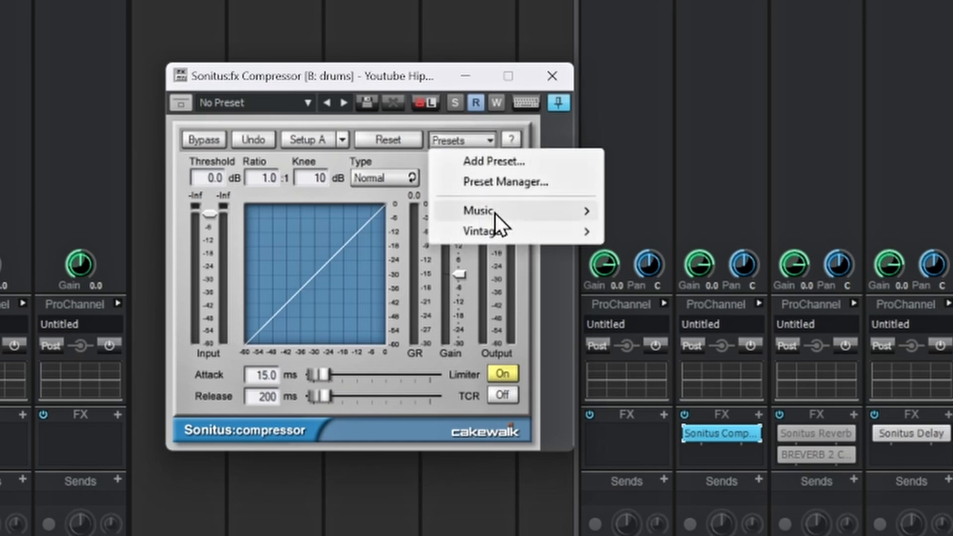
mouse_move(494, 213)
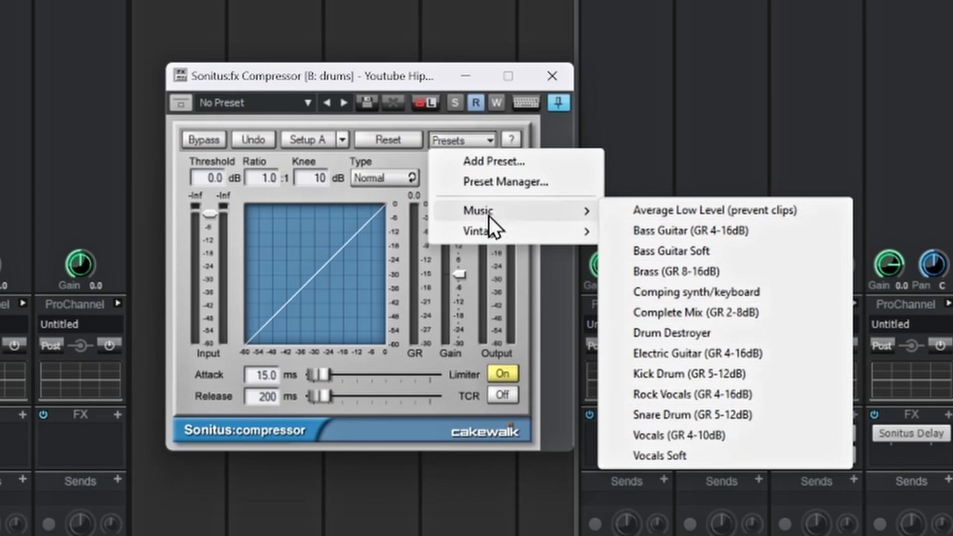
mouse_move(468, 236)
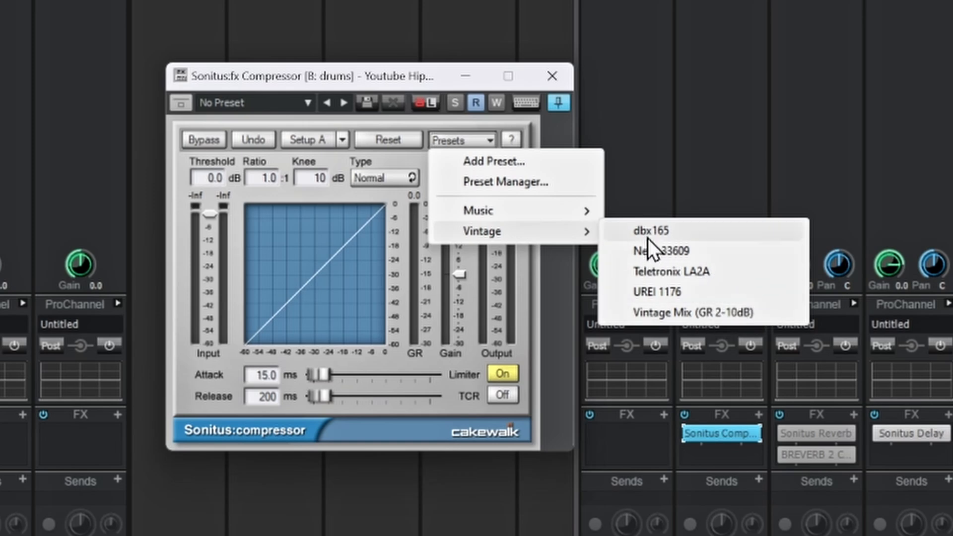
click(683, 233)
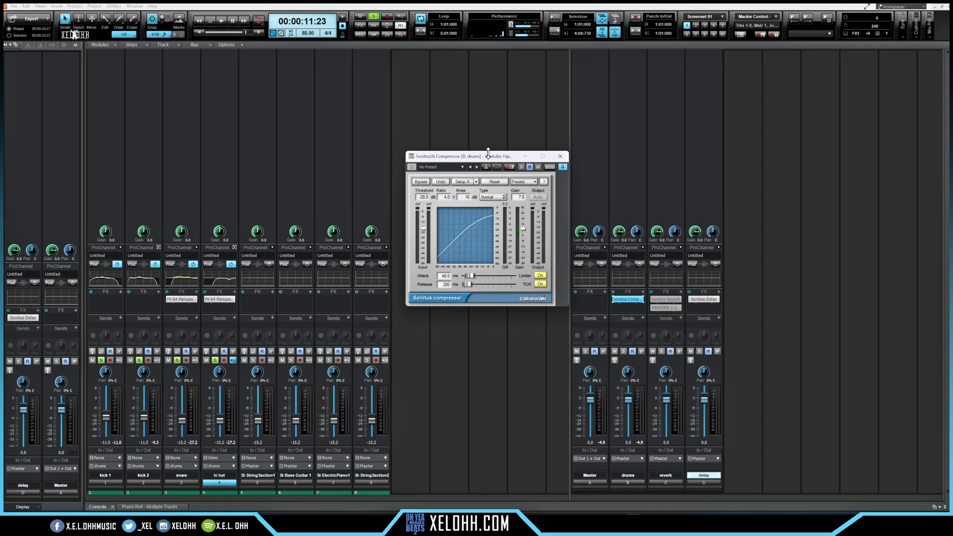
Lower the drums bus volume fader by a few decibels
click(627, 401)
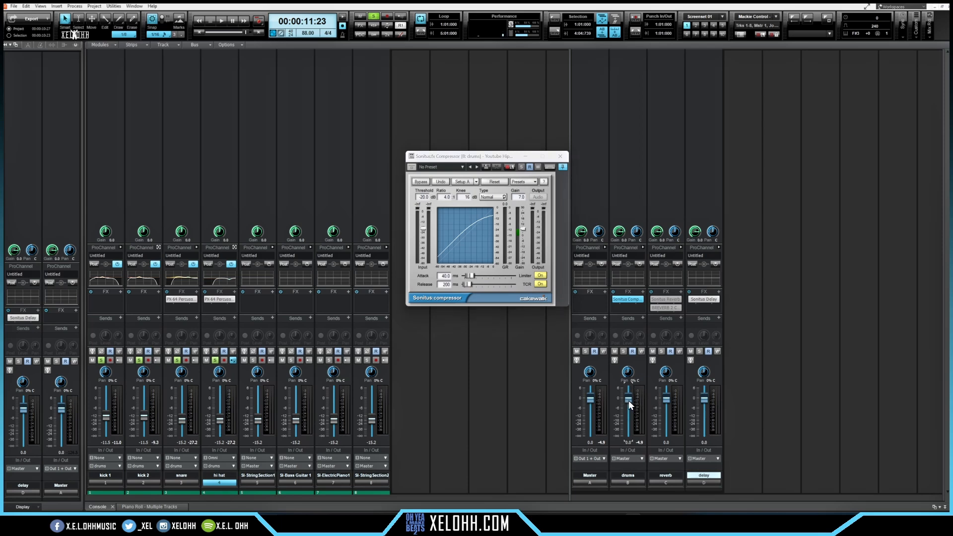
drag(628, 400, 628, 412)
Play the drums from the start through the compressor, stop playback, and bypass the compressor
click(479, 158)
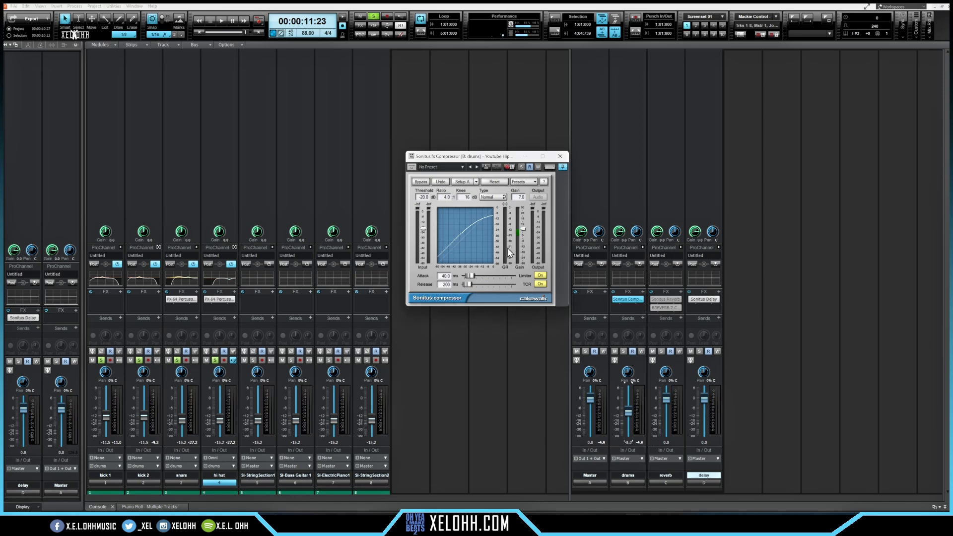
key(w)
key(space)
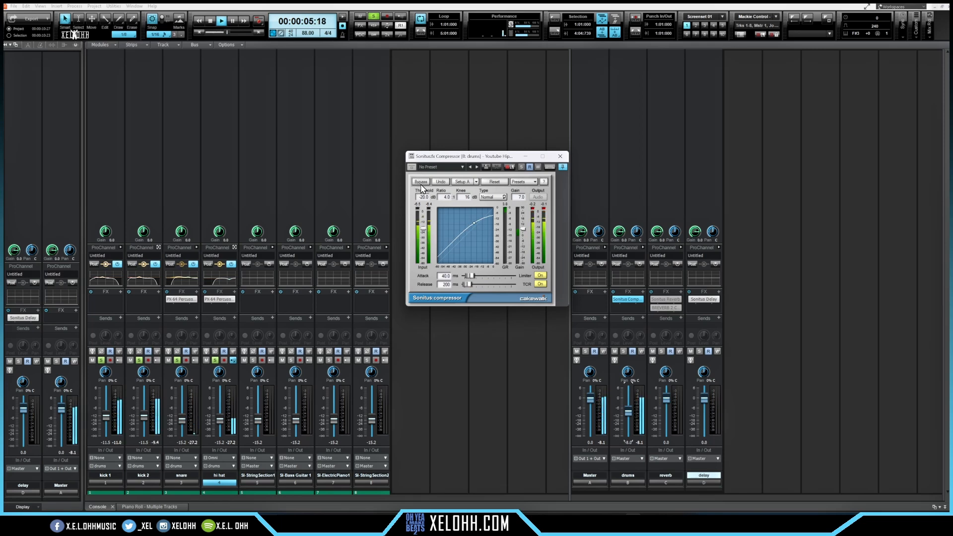
key(space)
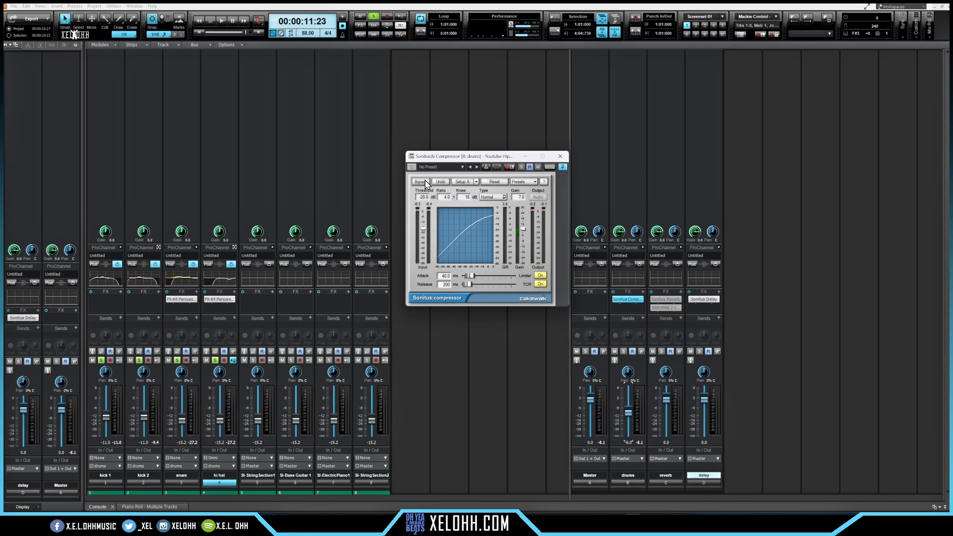
click(425, 182)
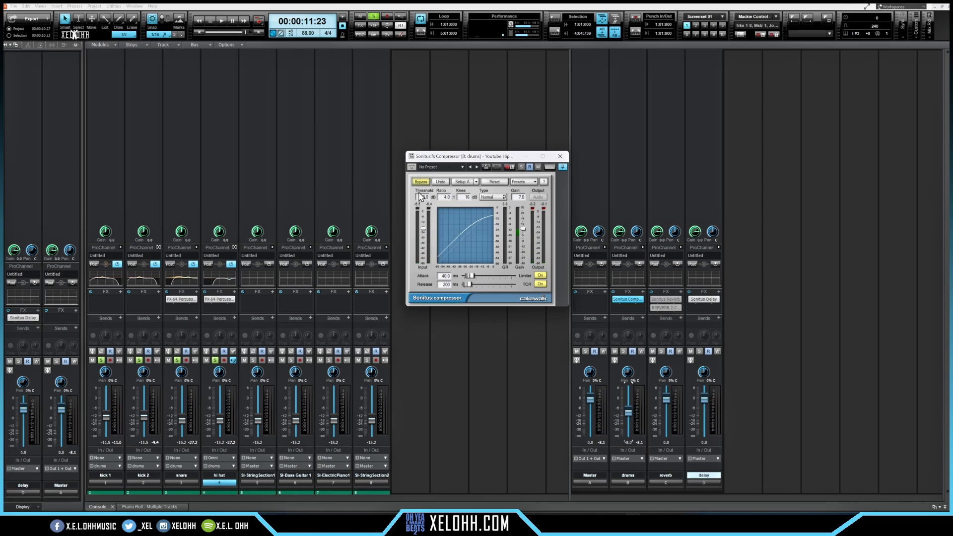
Play the drums from the start, re-enable the bypassed drums bus compressor during playback to compare, and stop playback
key(space)
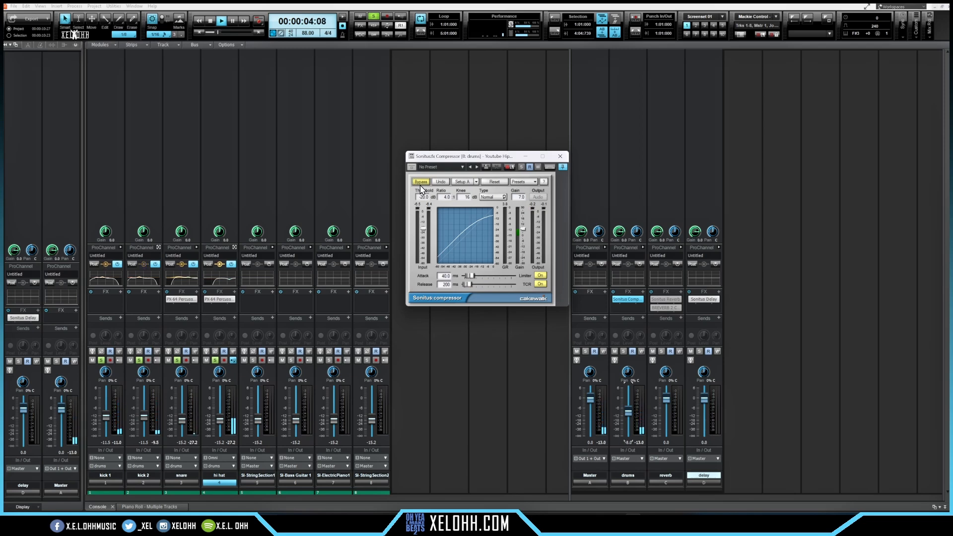
click(420, 184)
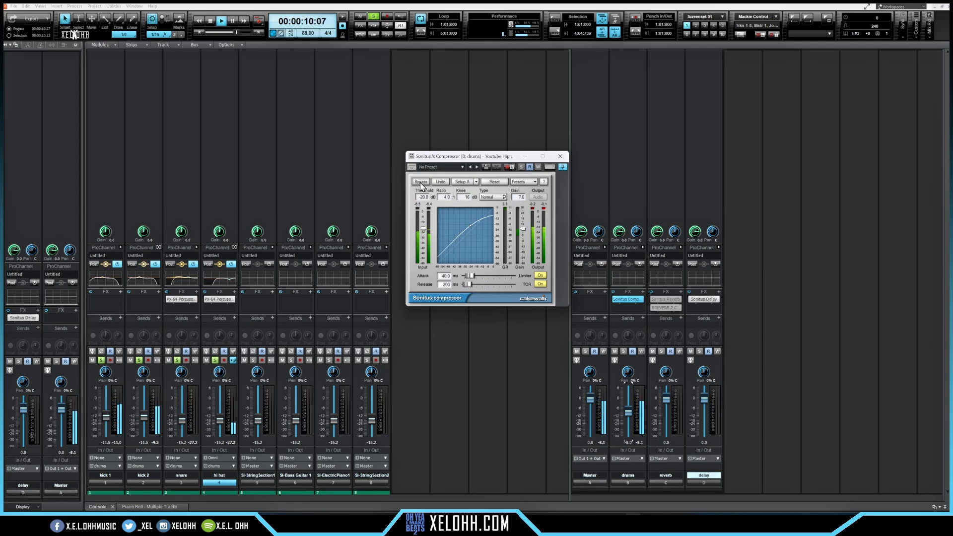
key(space)
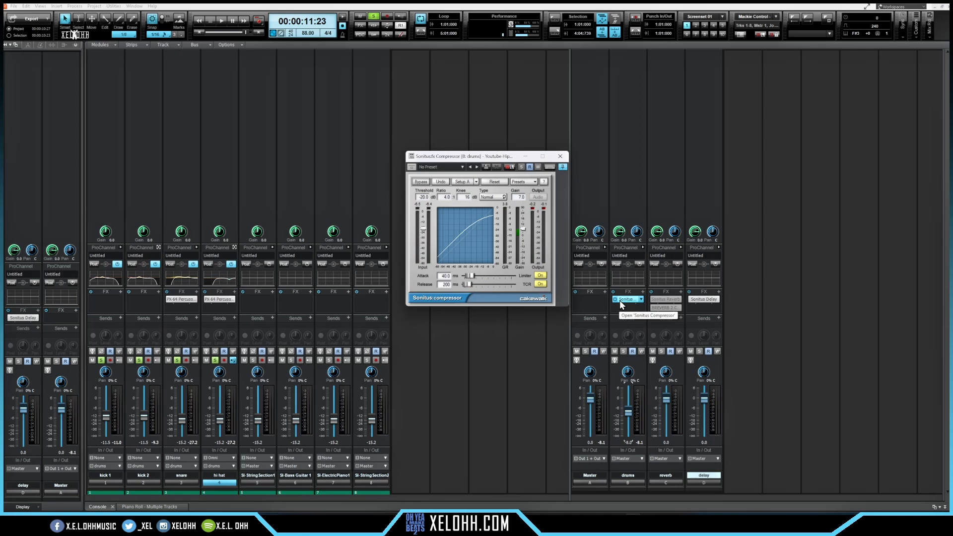
Expand the drums bus ProChannel and collapse its FX Chain, Compressor and EQ modules
click(643, 247)
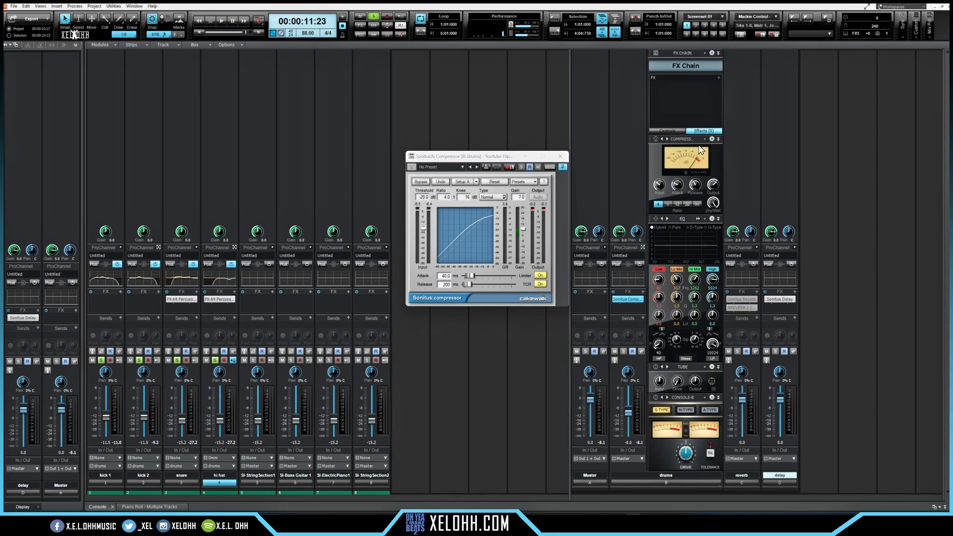
click(719, 53)
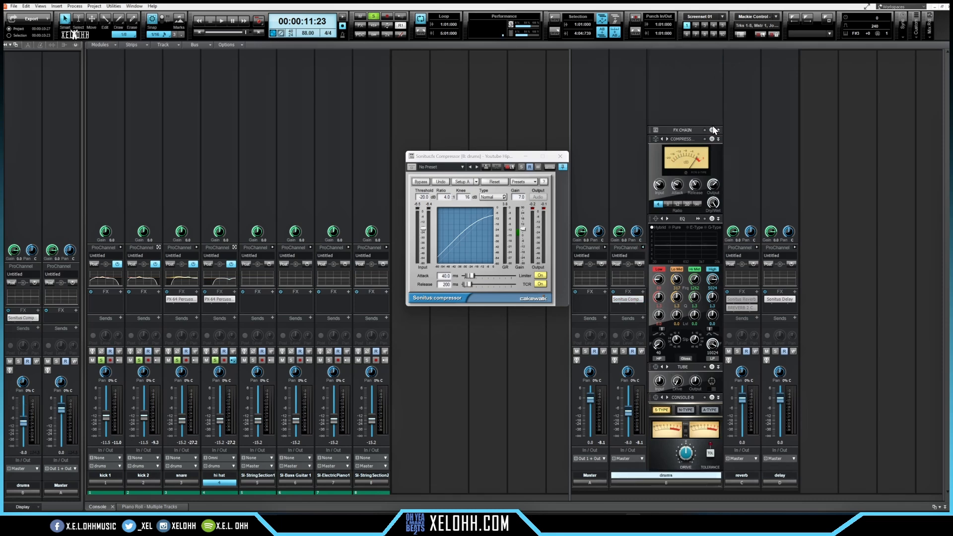
click(718, 139)
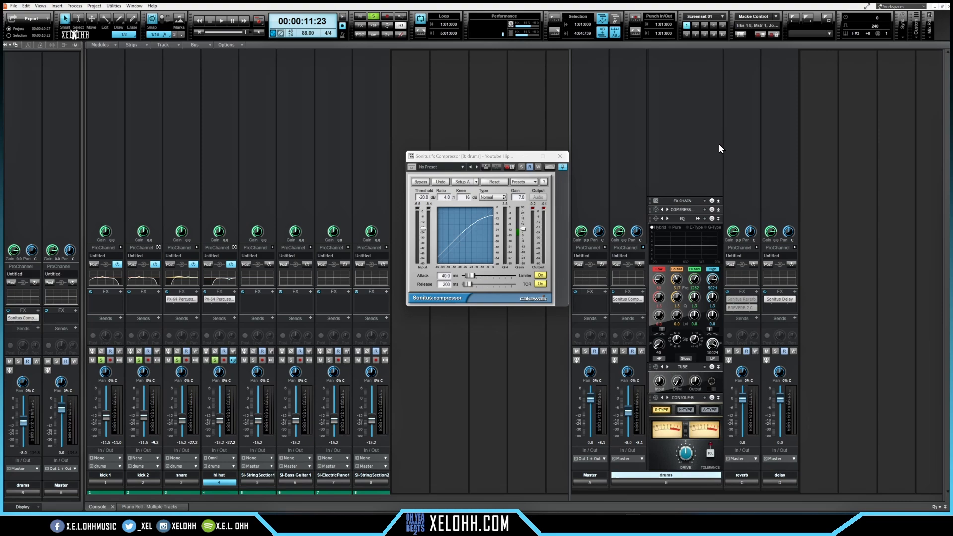
click(717, 219)
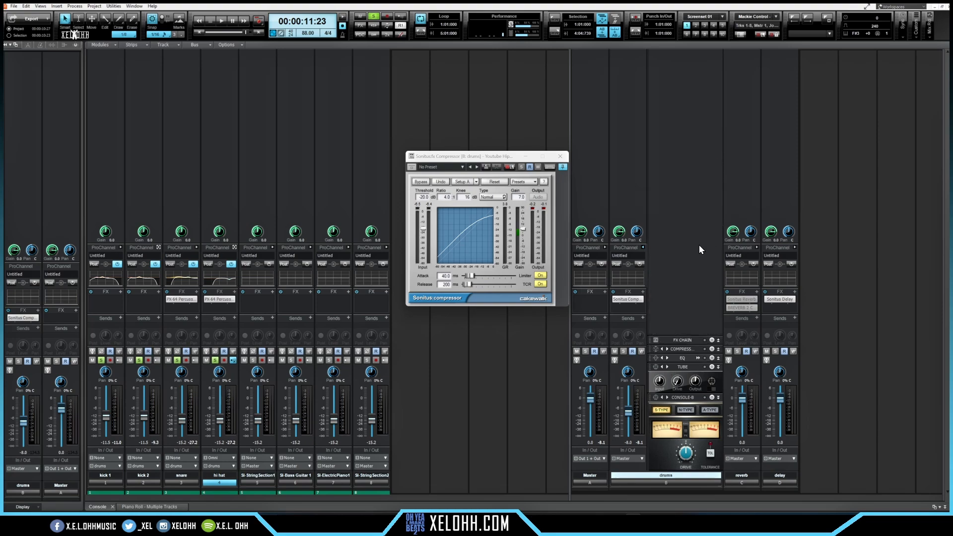
Insert a Tape Emulator module in the drums bus ProChannel
right_click(671, 198)
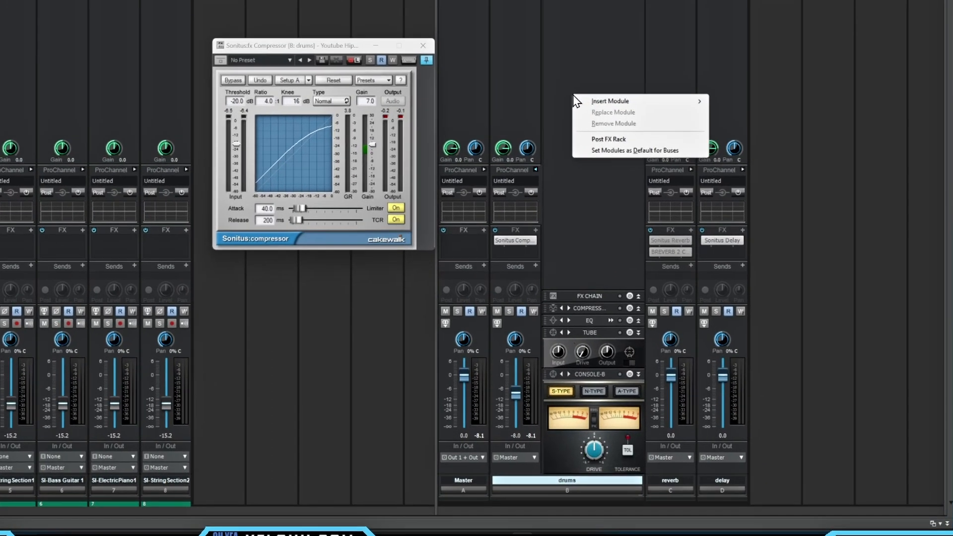
mouse_move(689, 195)
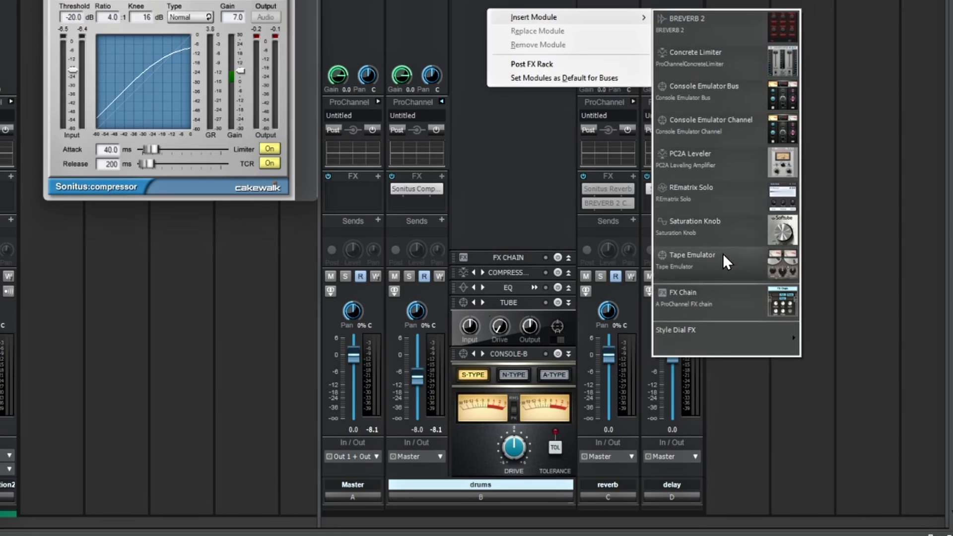
click(712, 259)
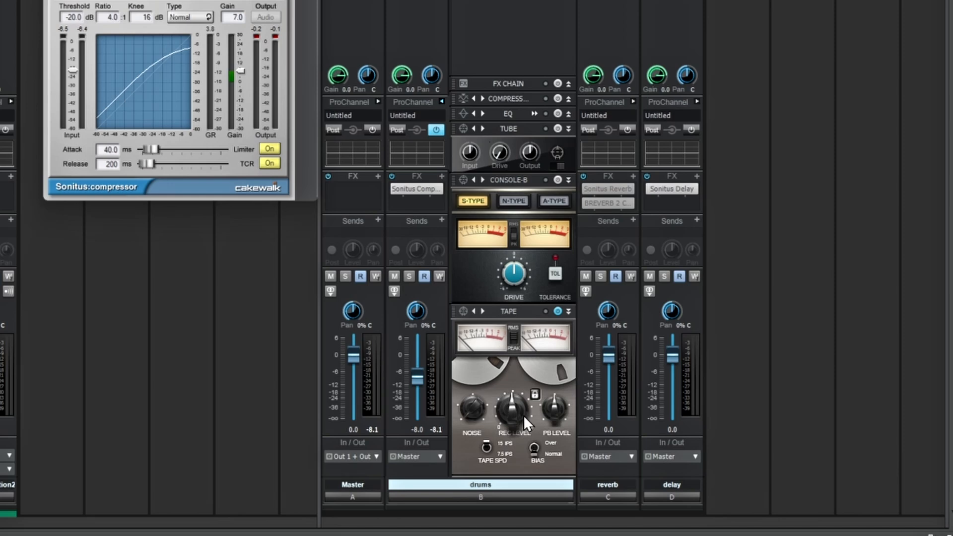
Raise the tape emulator's record level and try its playback level and noise controls during playback, closing the compressor window and ProChannel when finished
key(space)
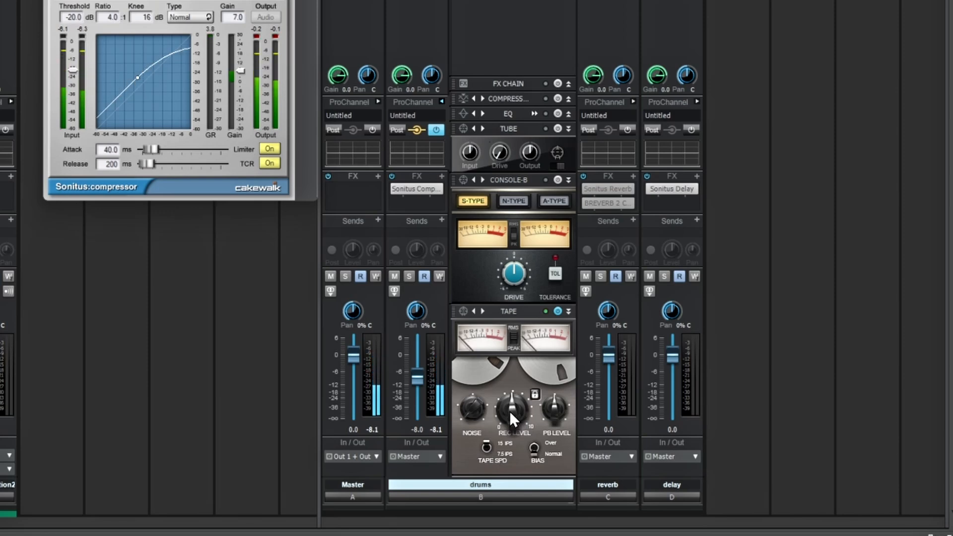
drag(509, 411, 503, 392)
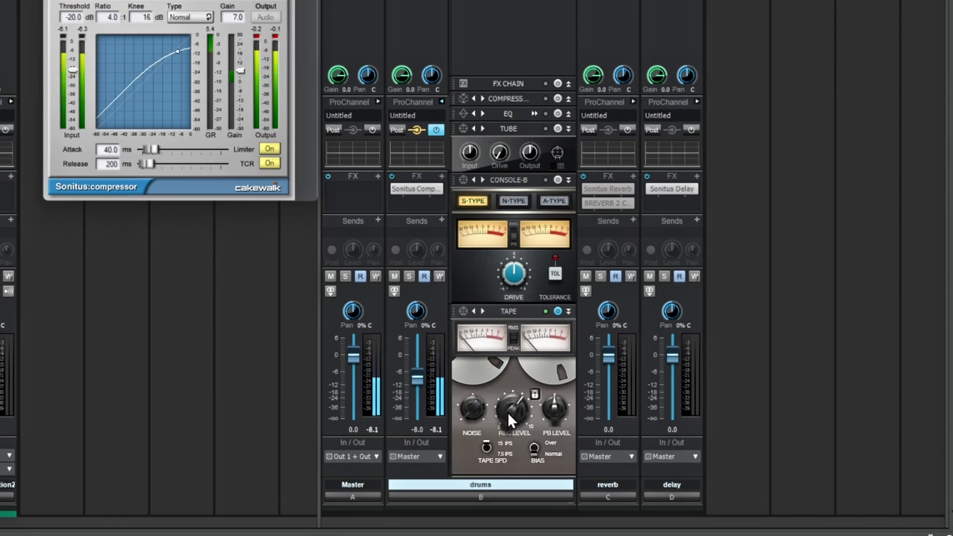
drag(557, 413, 546, 406)
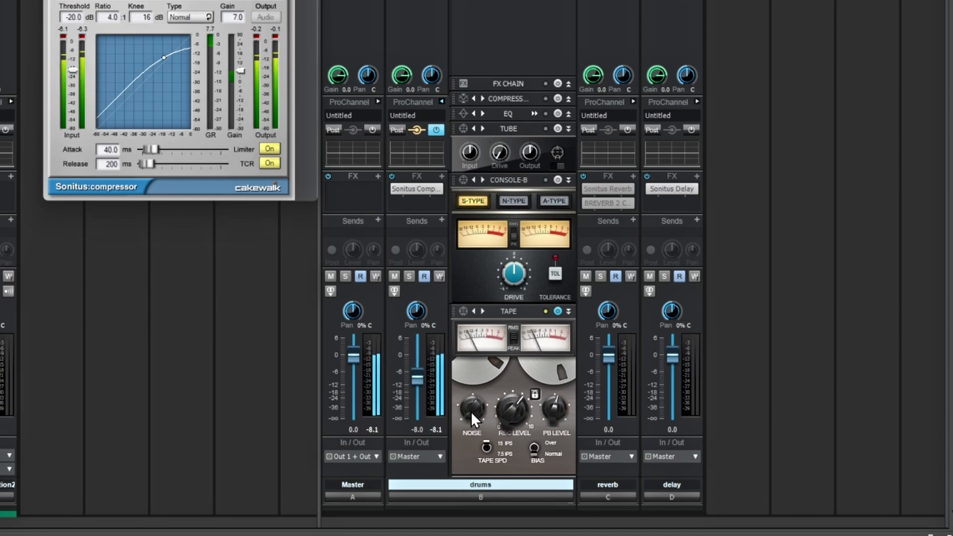
drag(470, 411, 471, 395)
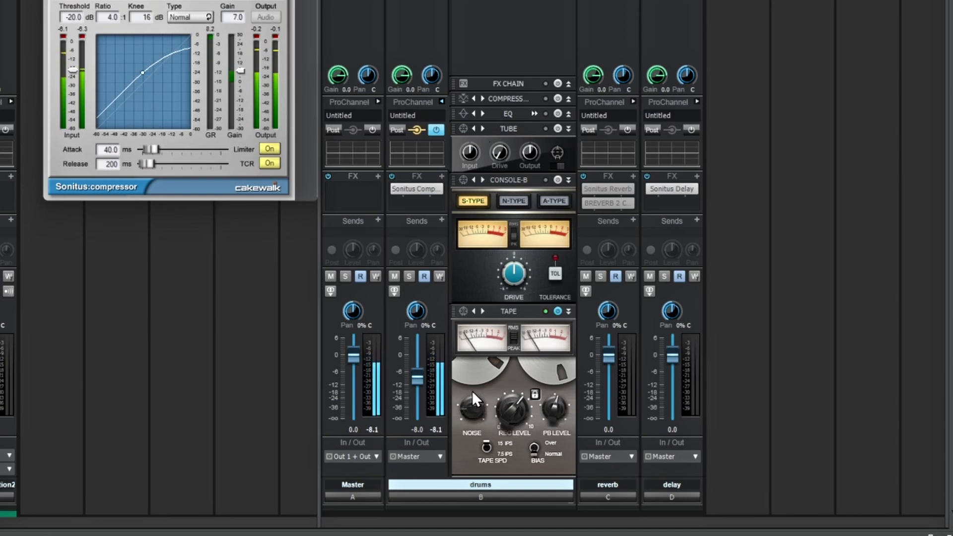
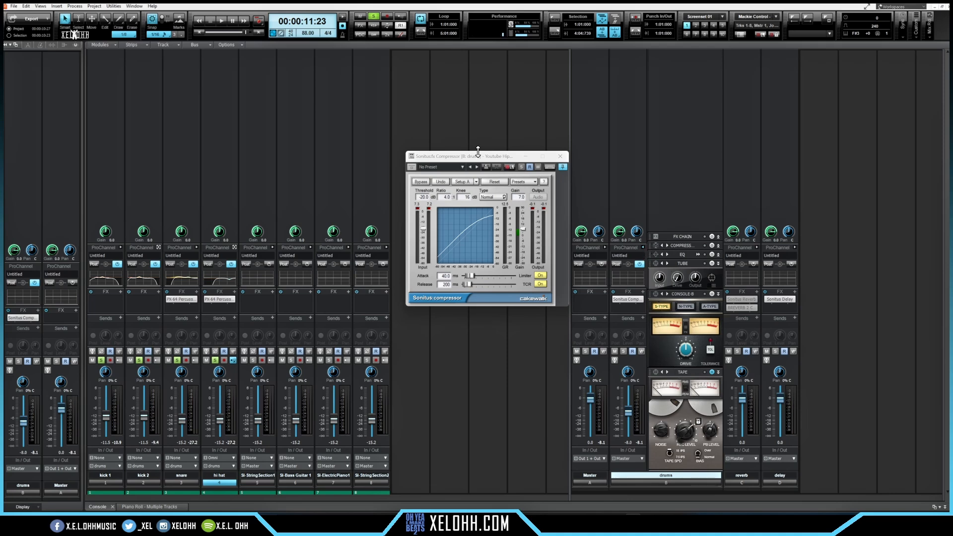
click(560, 157)
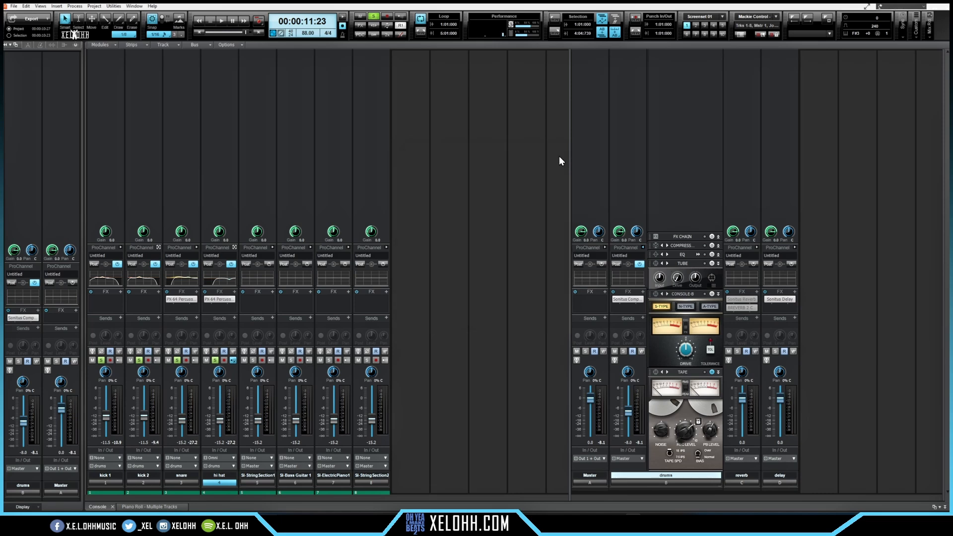
click(642, 247)
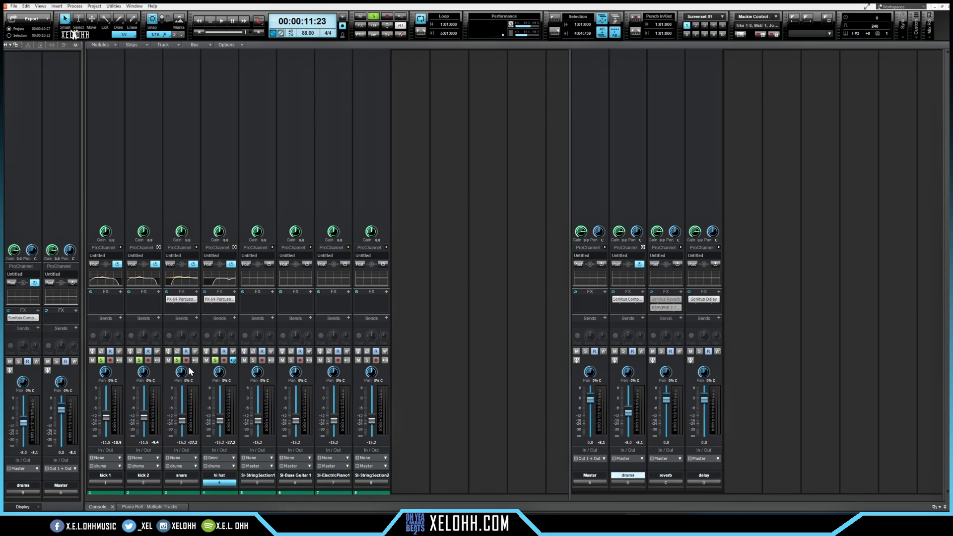
Add a send from the snare track to the reverb bus
click(183, 480)
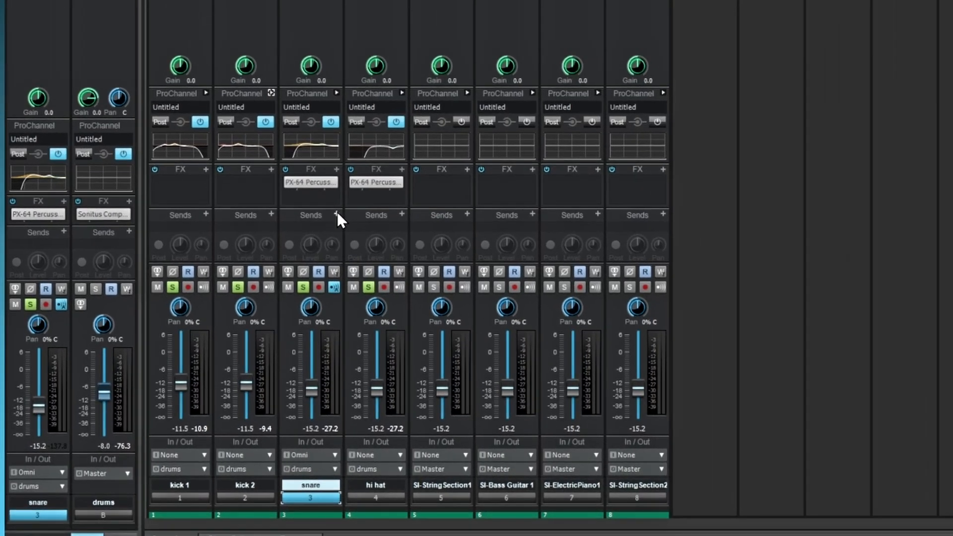
click(336, 214)
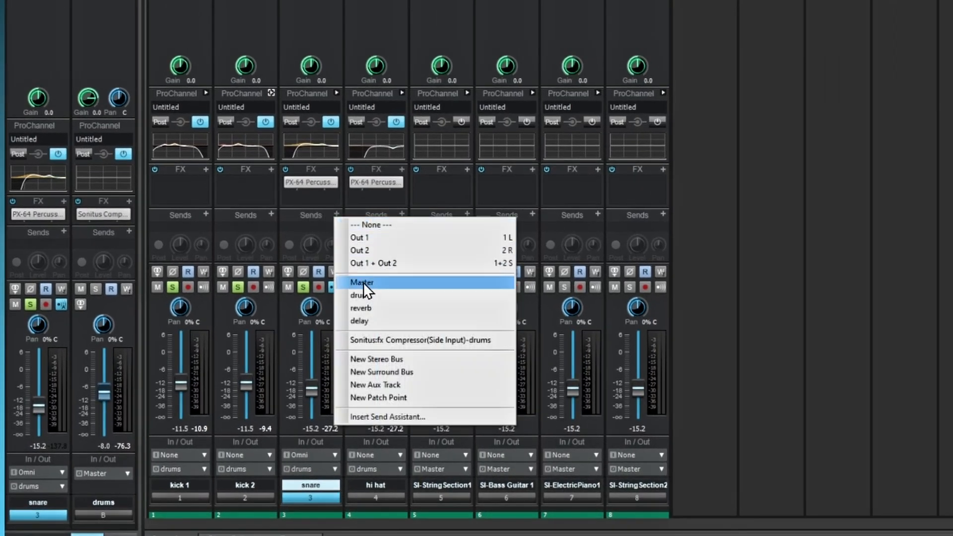
click(383, 308)
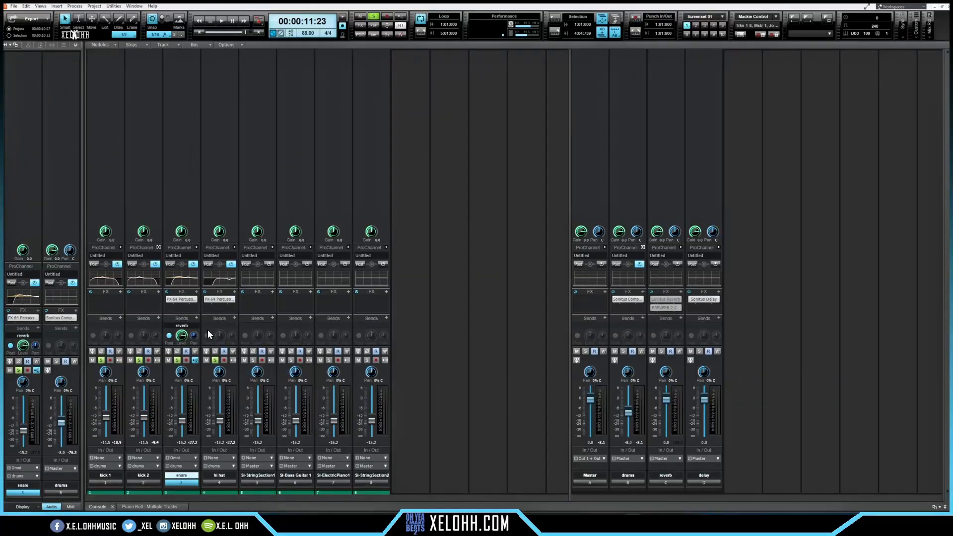
Enable Sonitus Reverb on the reverb bus and play the drums to hear it on the snare
click(654, 300)
key(space)
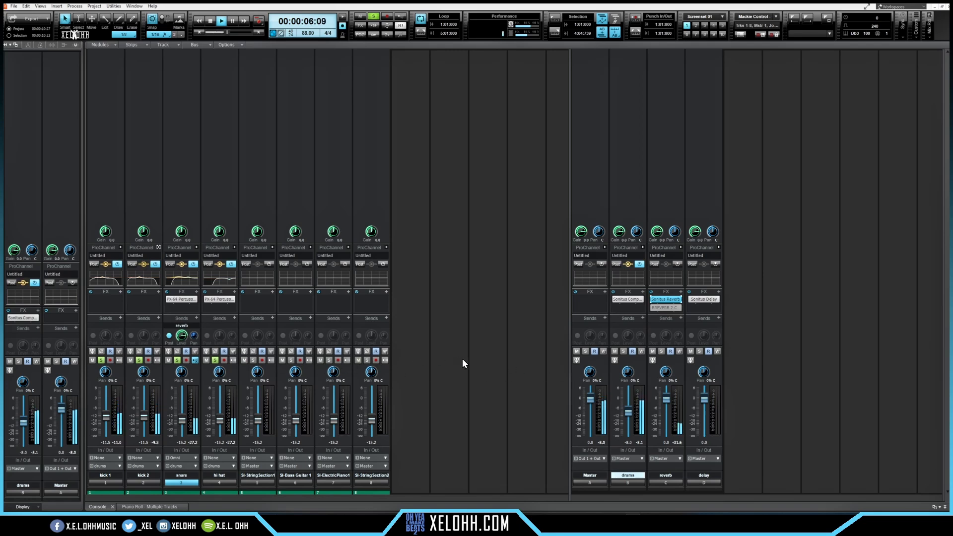
key(space)
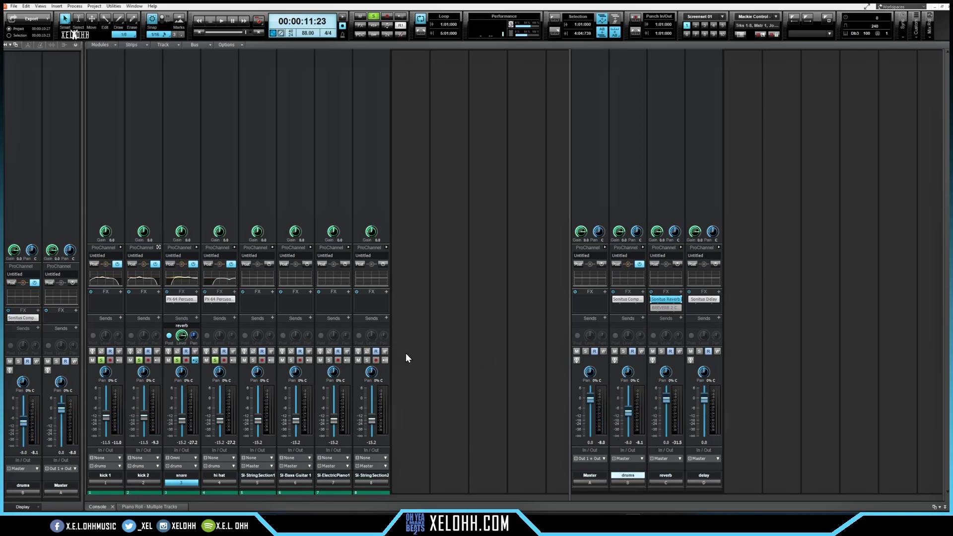
Lower the snare's reverb send level while playing the drums, and stop playback
click(181, 336)
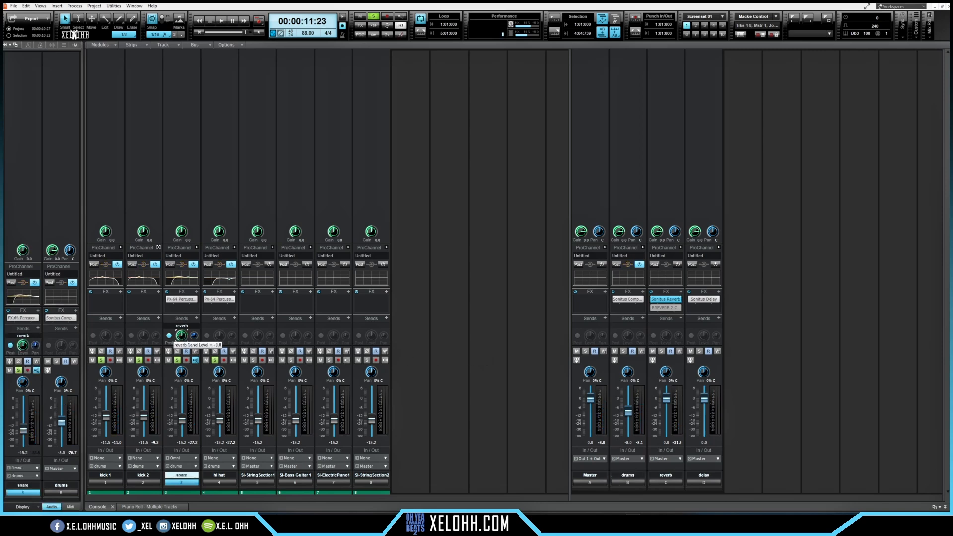
key(space)
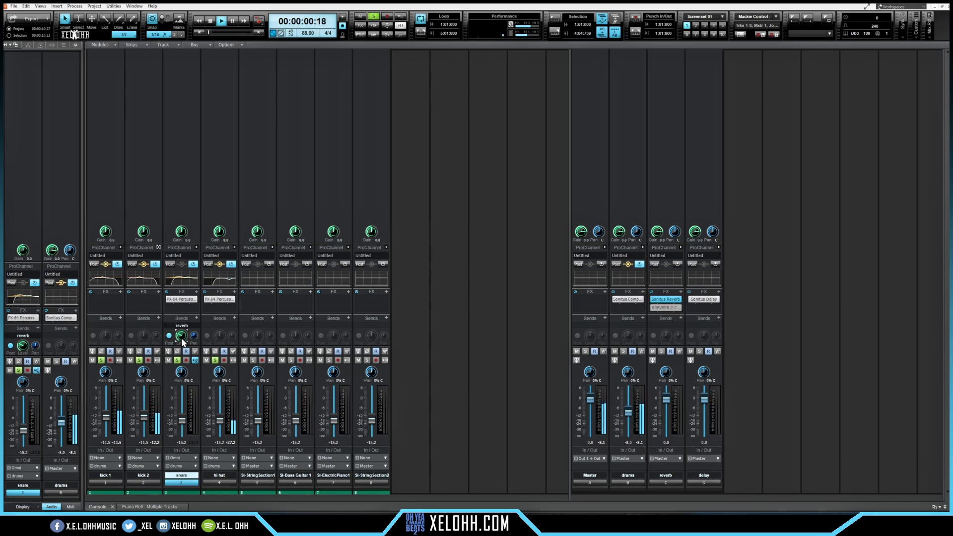
drag(180, 335, 180, 331)
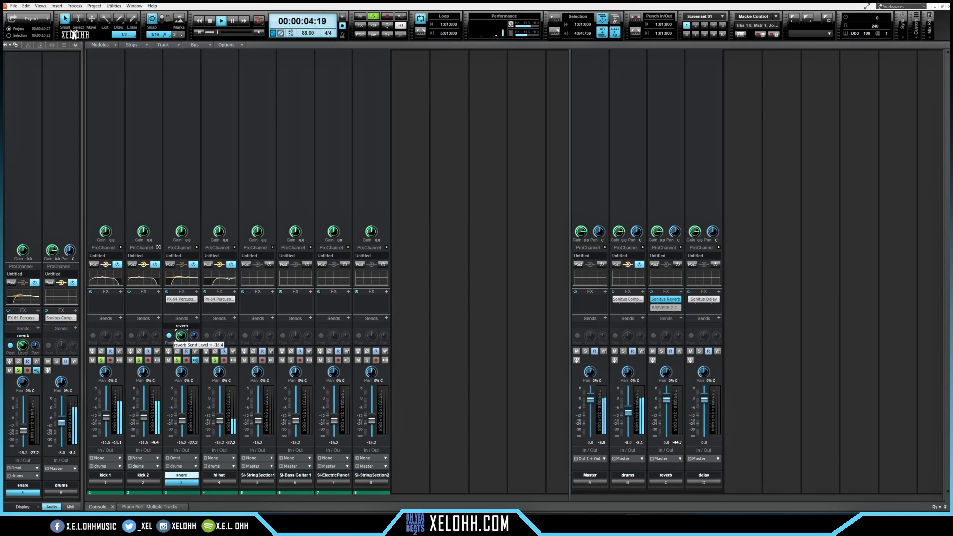
key(space)
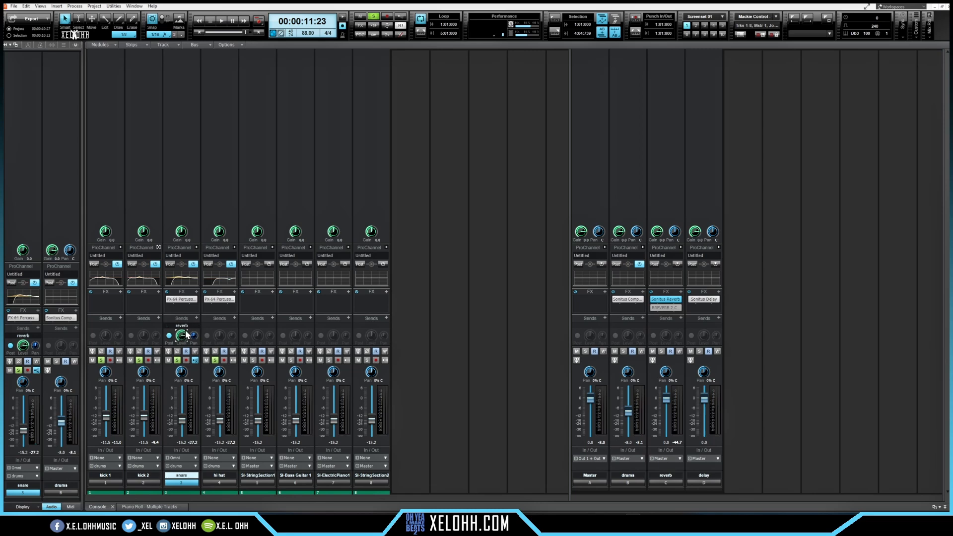
Switch the reverb bus from Sonitus Reverb to BREVERB 2 and audition it on the drums
click(653, 299)
click(654, 308)
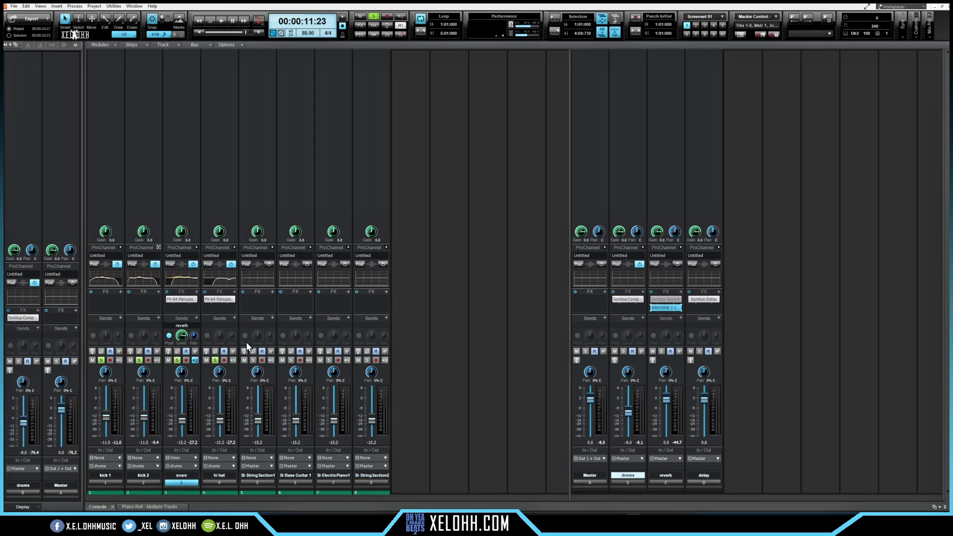
key(space)
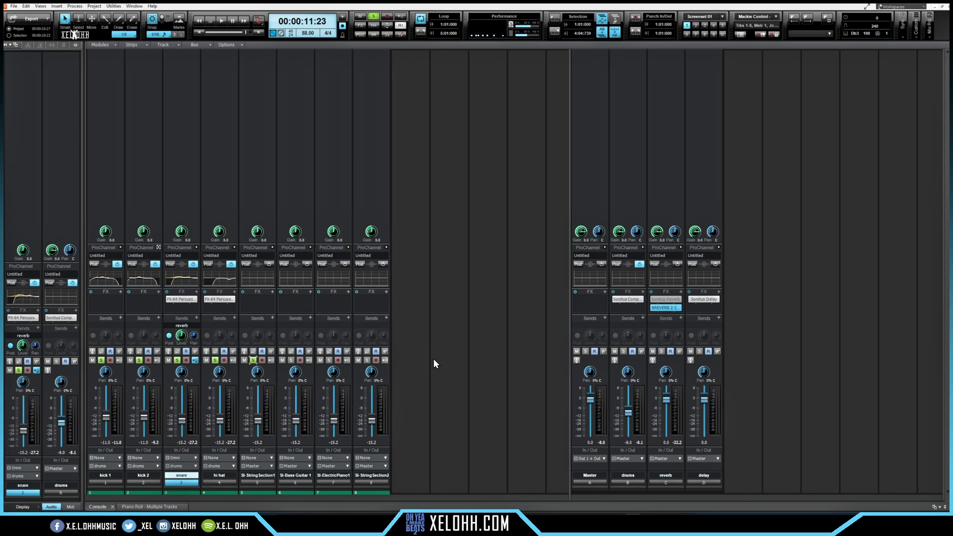
Play the drums with SI-String Section 1 and open the string track's QuadCurve Equalizer from its ProChannel
key(space)
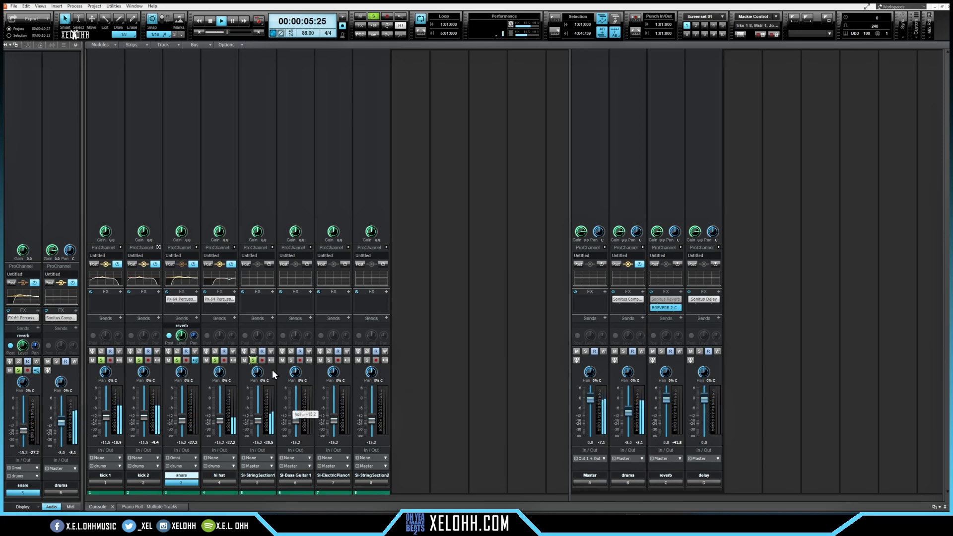
click(260, 484)
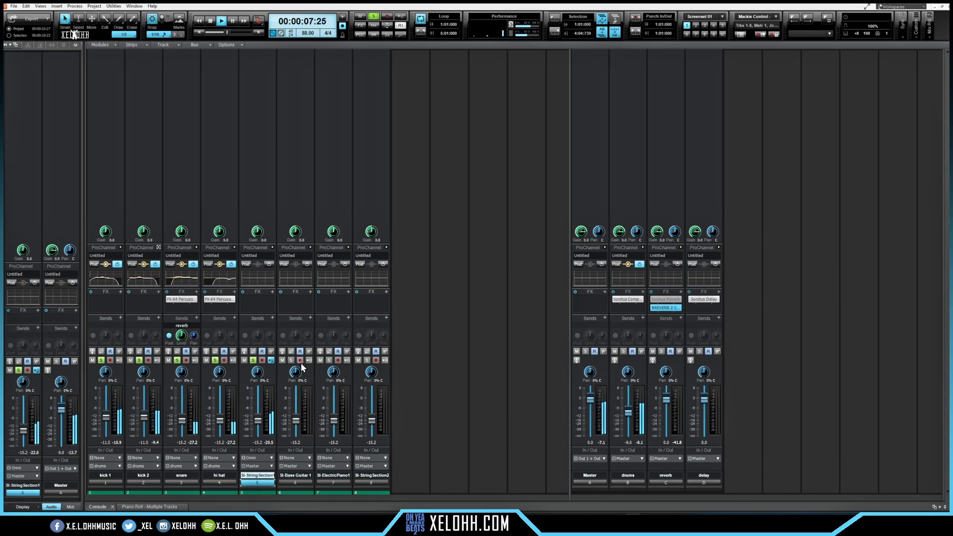
click(271, 247)
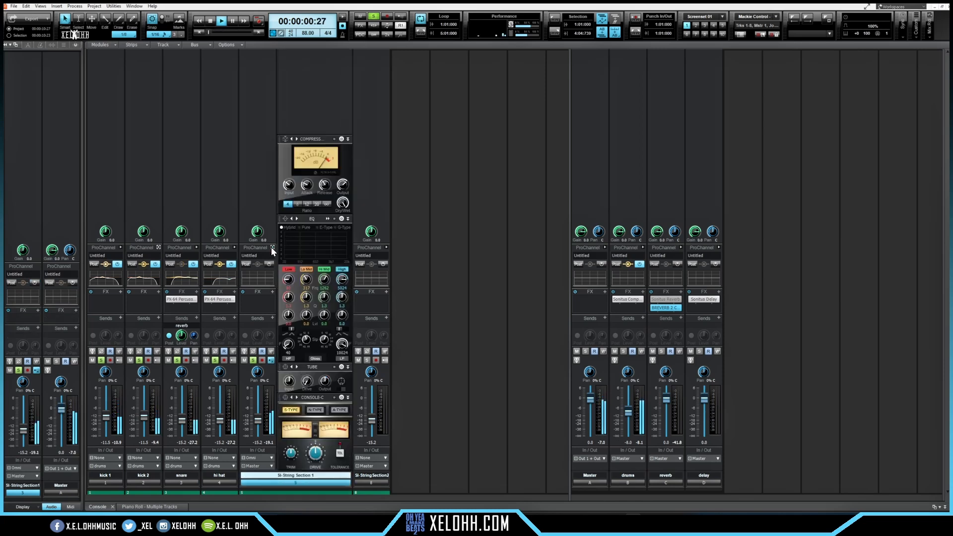
double_click(316, 234)
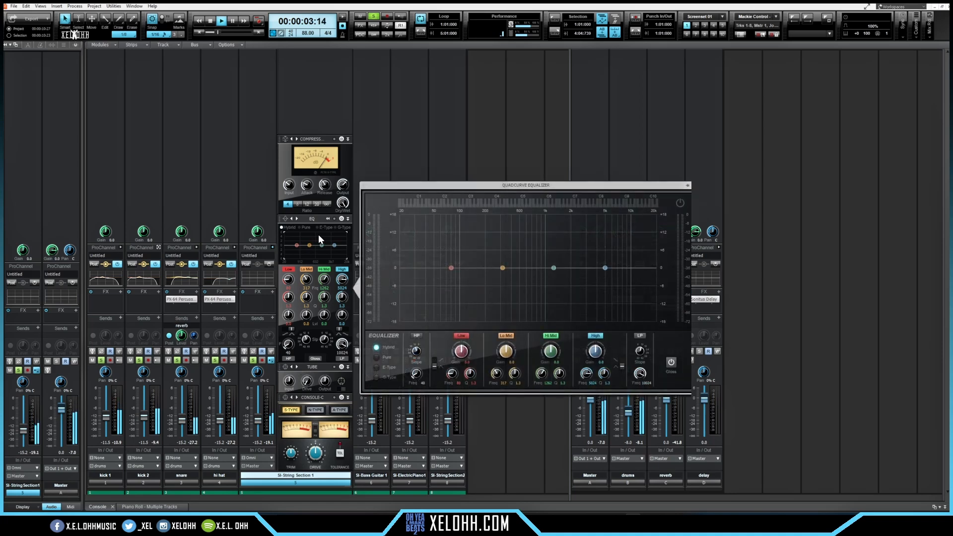
Enable the high-pass filter on SI-String Section 1, steepen its slope and raise its frequency to about 51 Hz
click(417, 336)
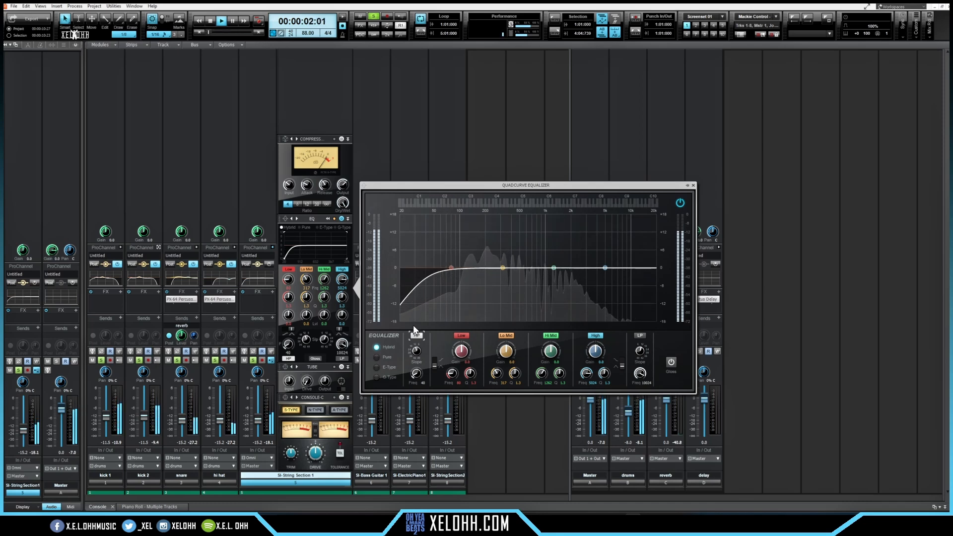
drag(416, 351, 416, 342)
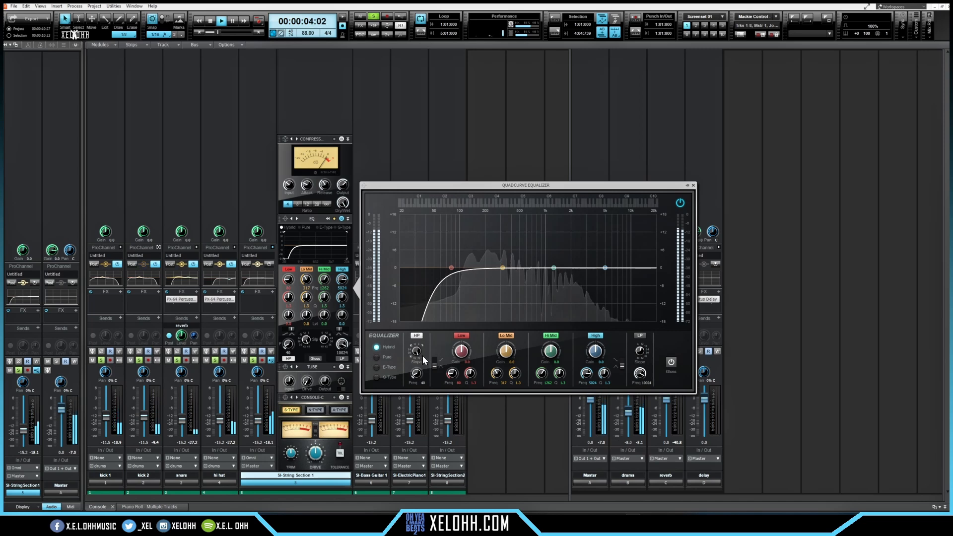
drag(416, 377, 416, 371)
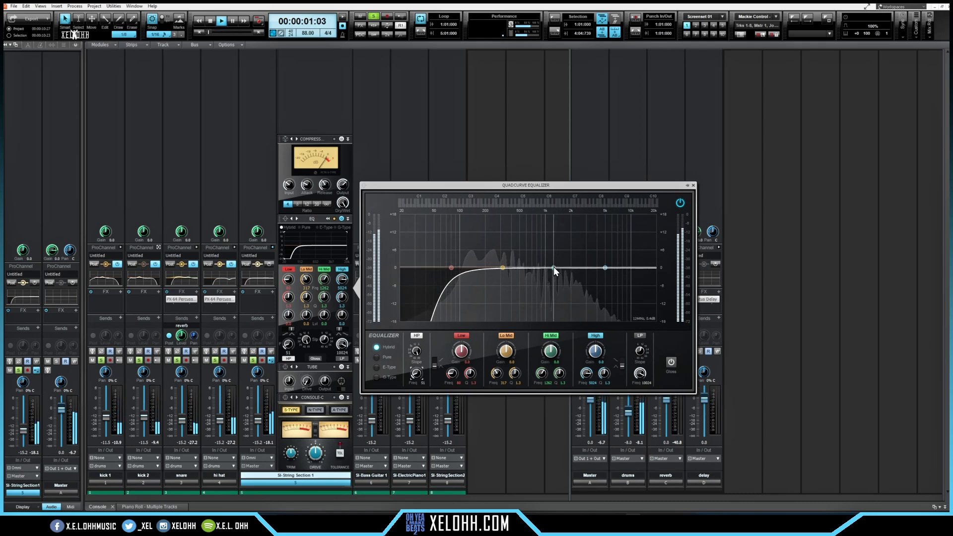
Boost SI-String Section 1's high-mids about 2.6 dB near 2.6 kHz and highs about 4.7 dB at 4627 Hz, then close the equalizer and ProChannel
drag(553, 267, 581, 260)
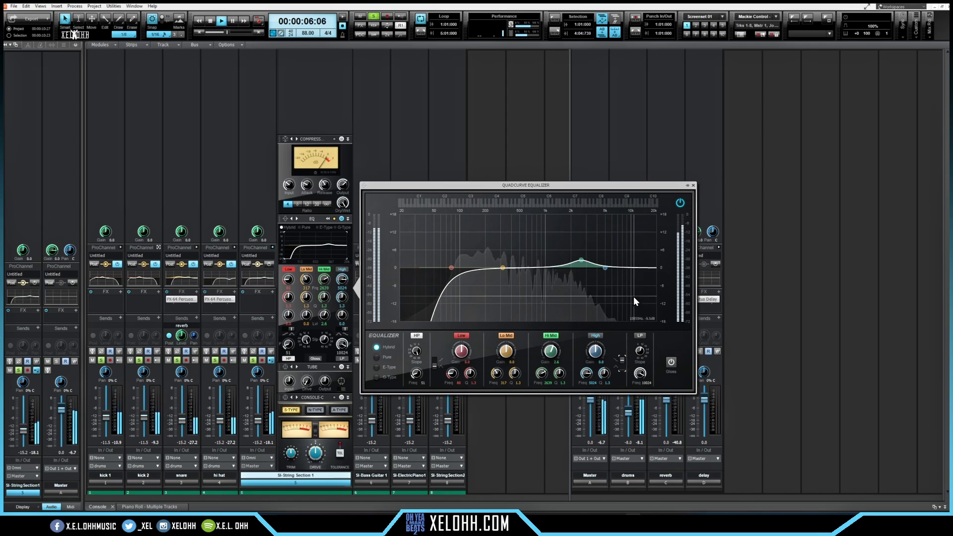
drag(606, 267, 602, 253)
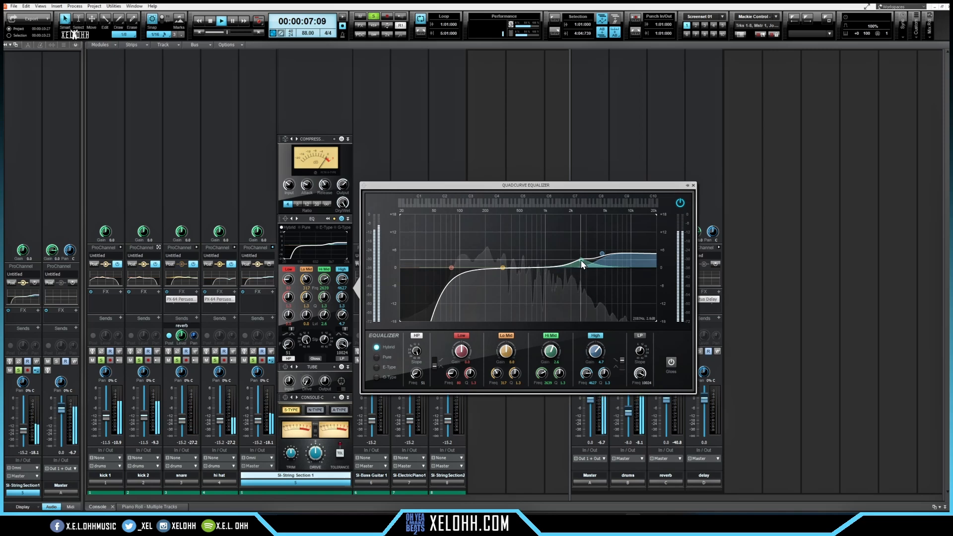
click(693, 186)
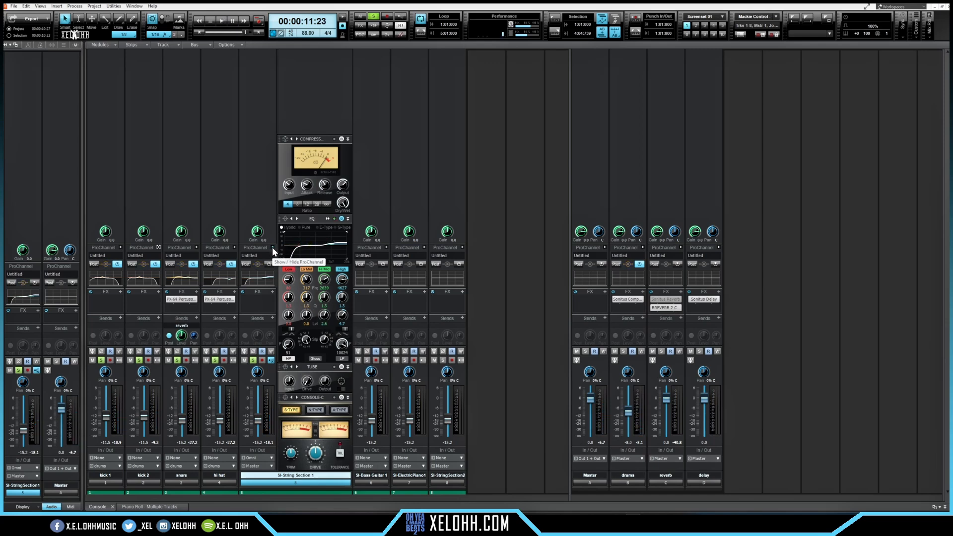
click(271, 247)
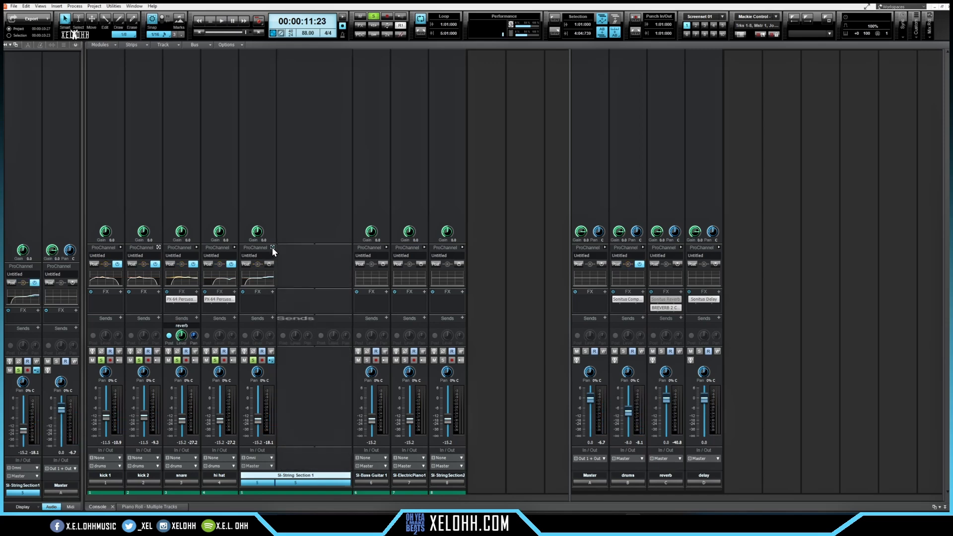
Insert the Overloud TH3 effect on SI-String Section 1, enlarge its window, and select the TH3 Cakewalk preset bank
click(272, 292)
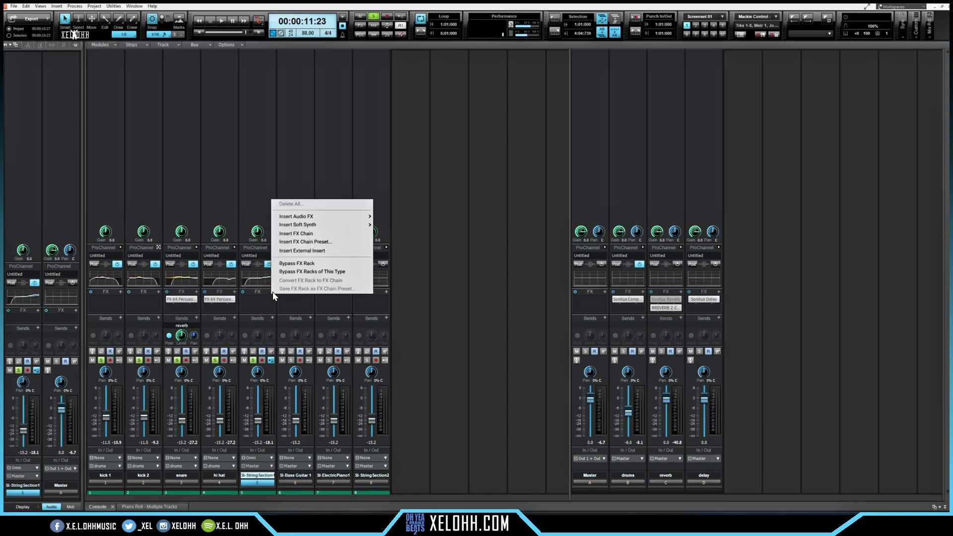
mouse_move(333, 219)
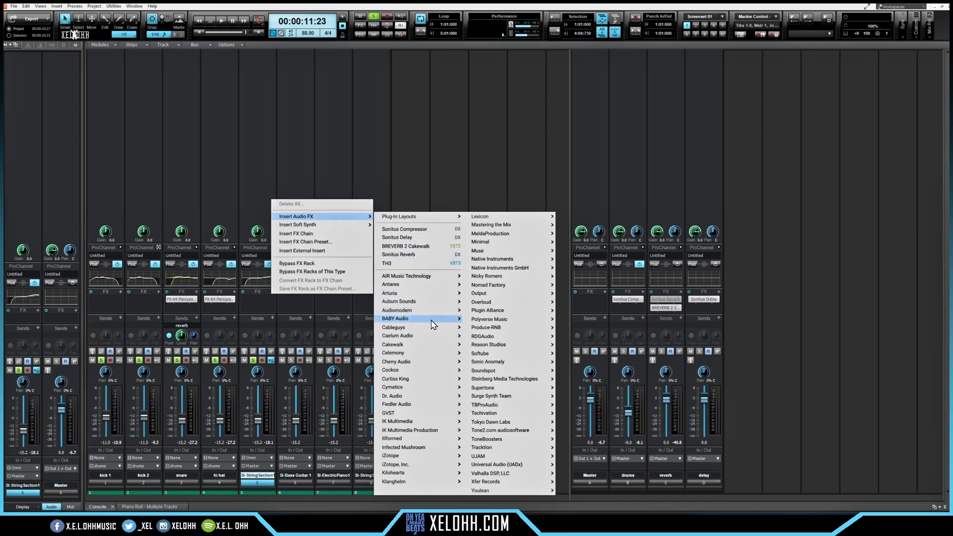
mouse_move(397, 349)
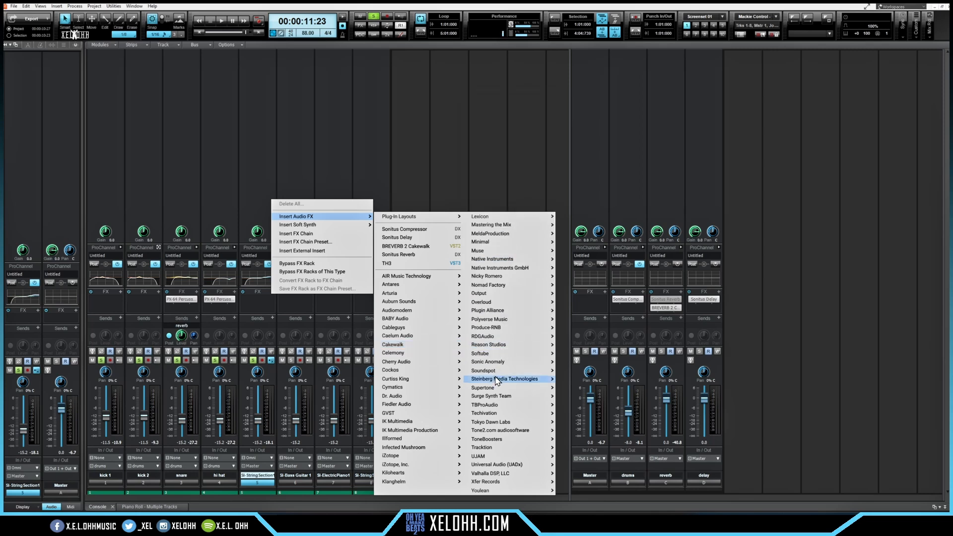
mouse_move(490, 303)
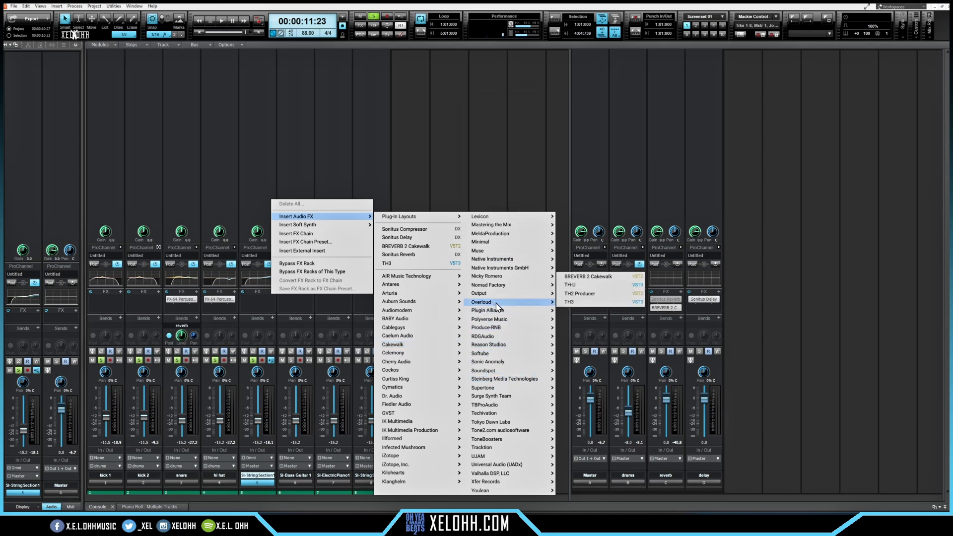
click(570, 303)
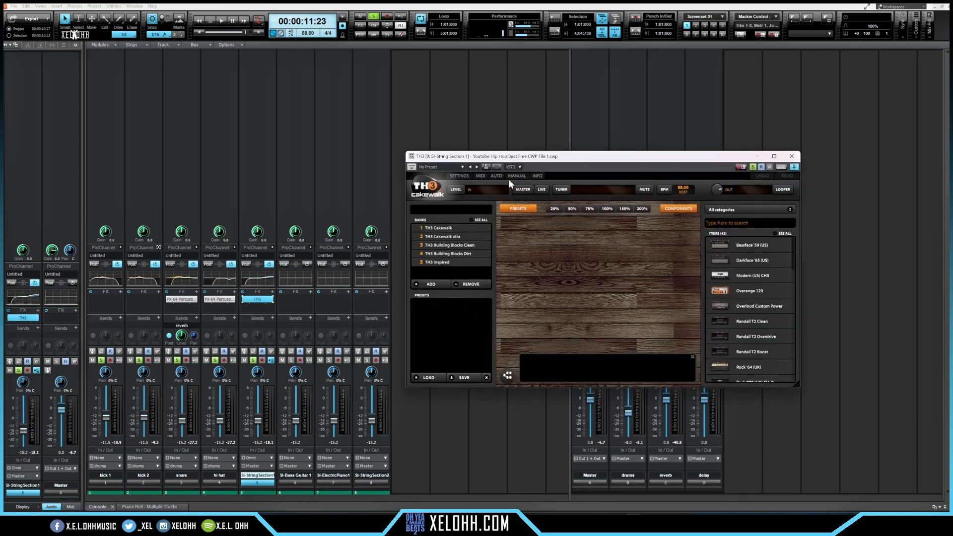
drag(568, 158, 465, 118)
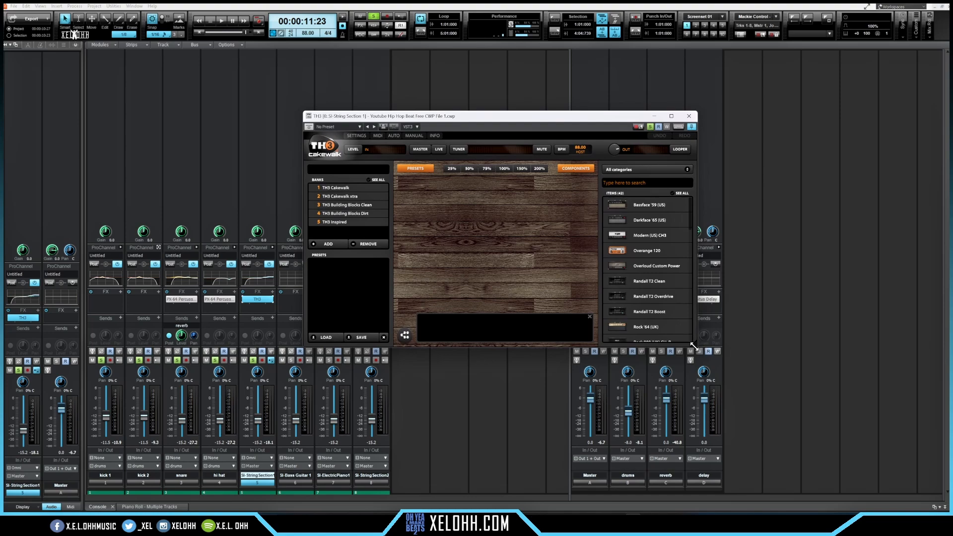
drag(692, 344, 777, 395)
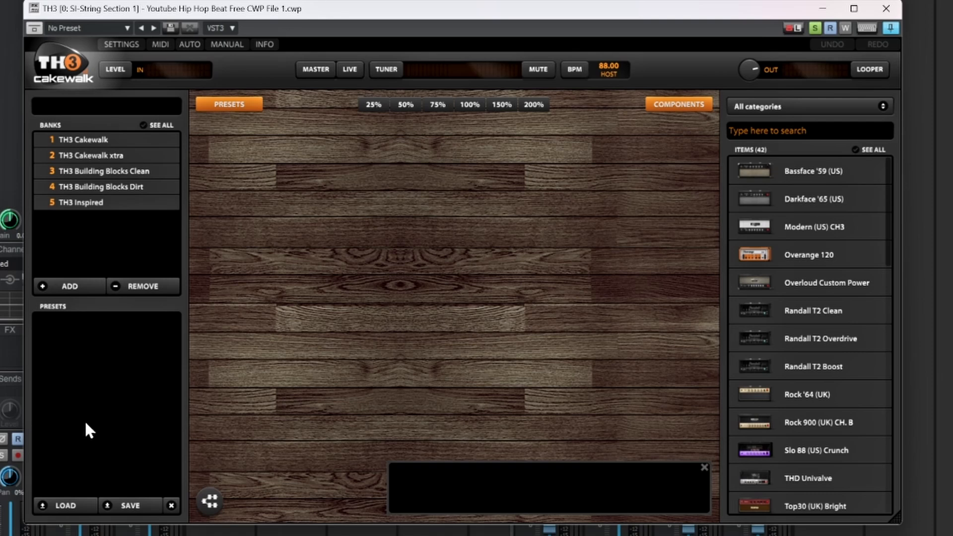
click(80, 139)
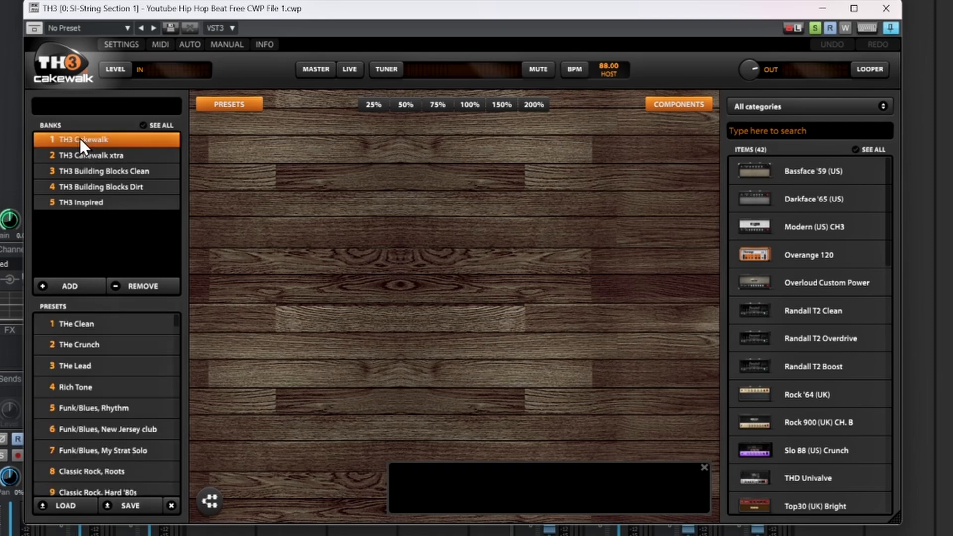
Audition the Hall of fame, THD Funk preset in TH3, inspecting its amp and cabinet and comparing it with the effect bypassed
scroll(110, 340, down, 5)
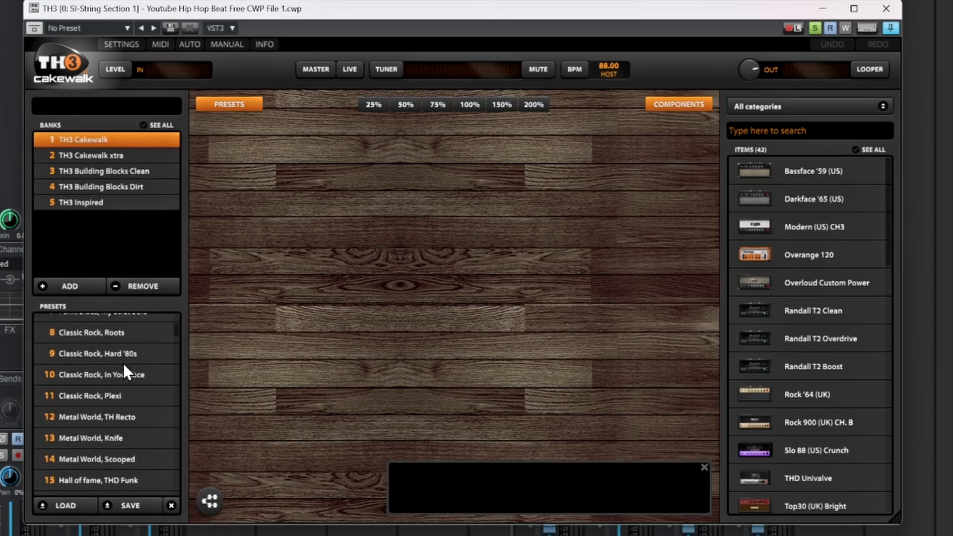
click(78, 487)
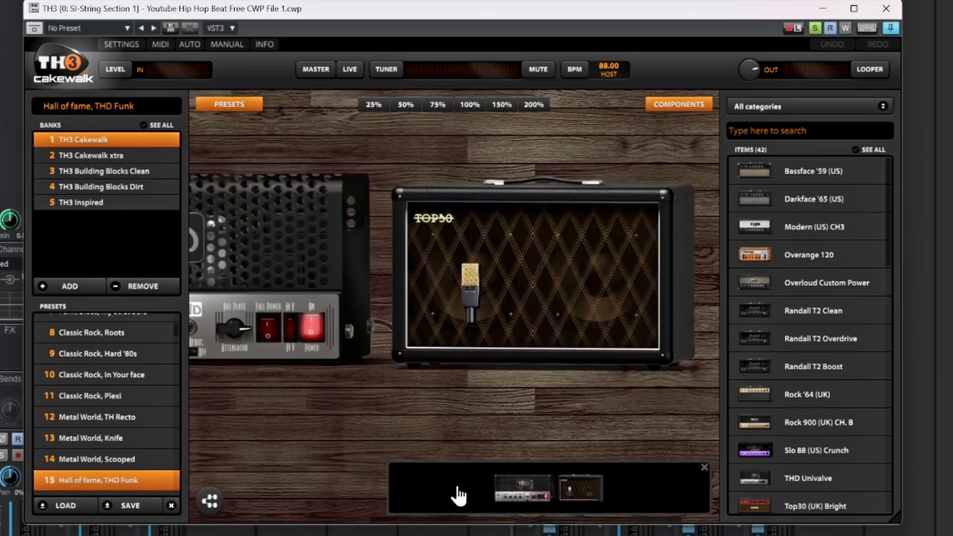
click(521, 496)
click(588, 494)
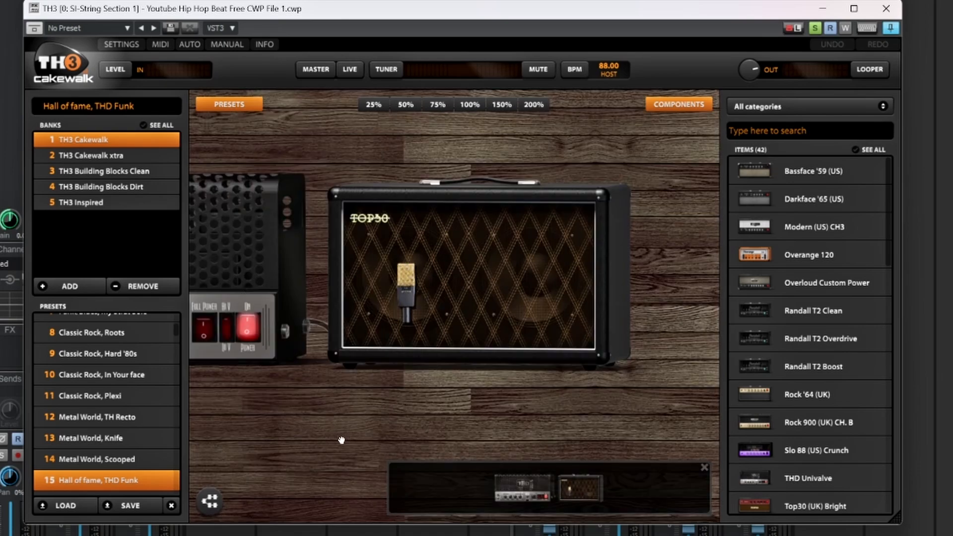
click(31, 30)
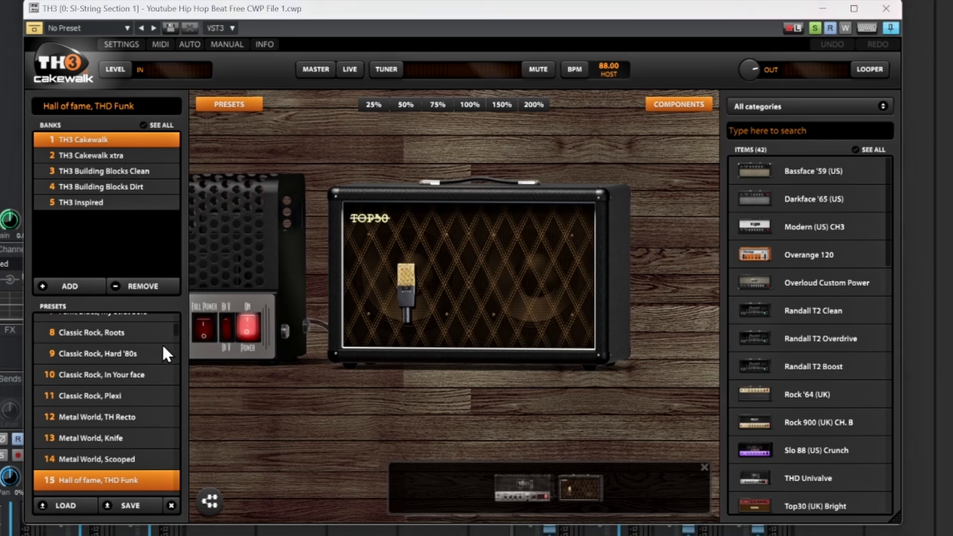
click(35, 30)
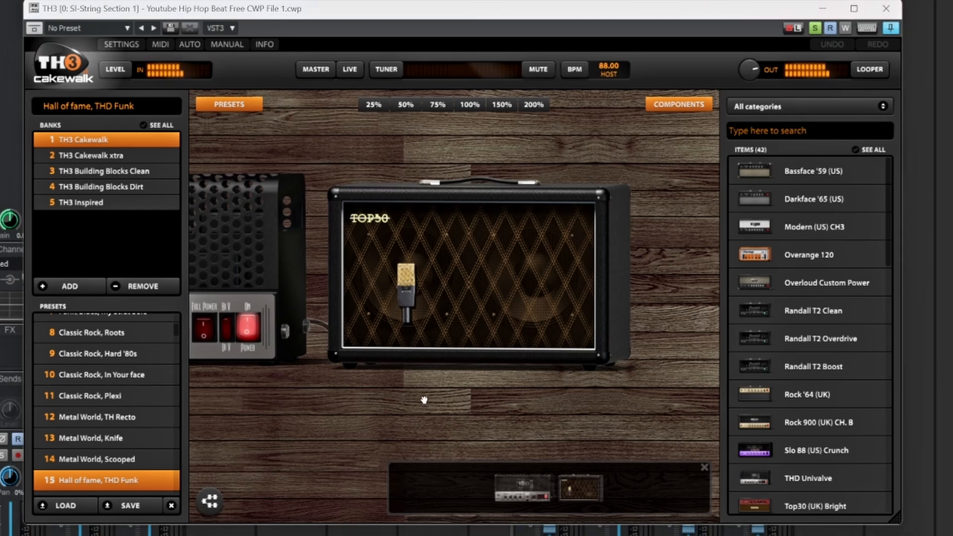
mouse_move(420, 320)
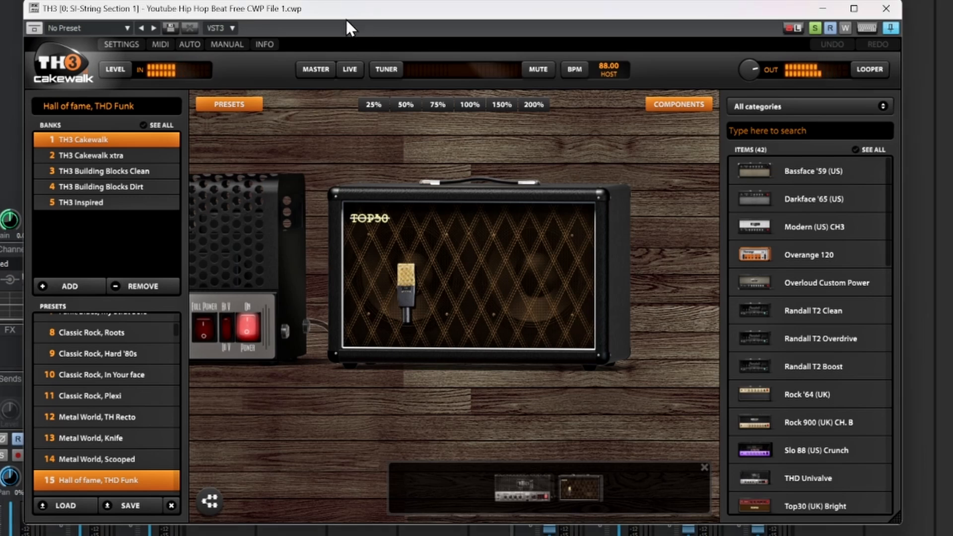
click(244, 328)
click(243, 328)
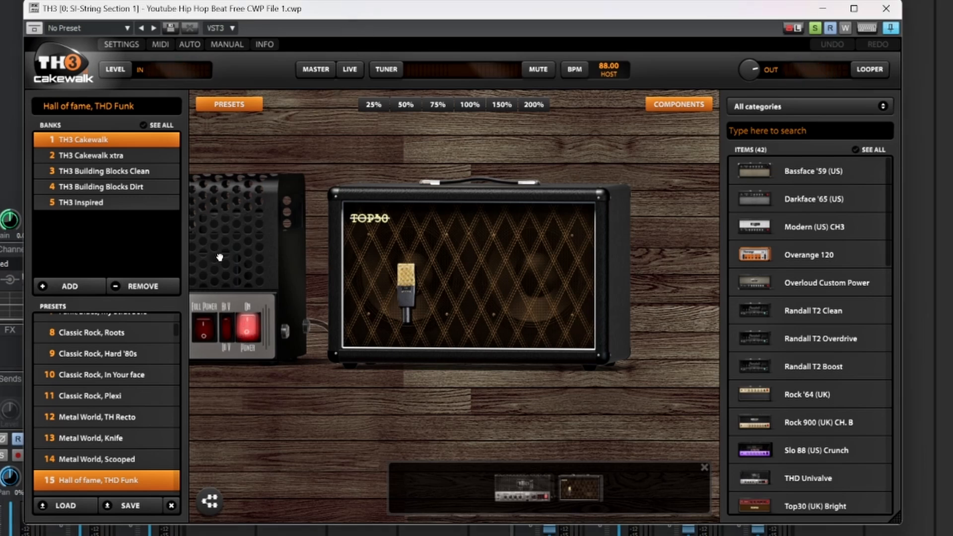
Load the POP lover, Atmosphere preset, inspect its pedals and Digital Delay, and adjust the Darkface '65 amp's volume during playback
scroll(98, 396, down, 2)
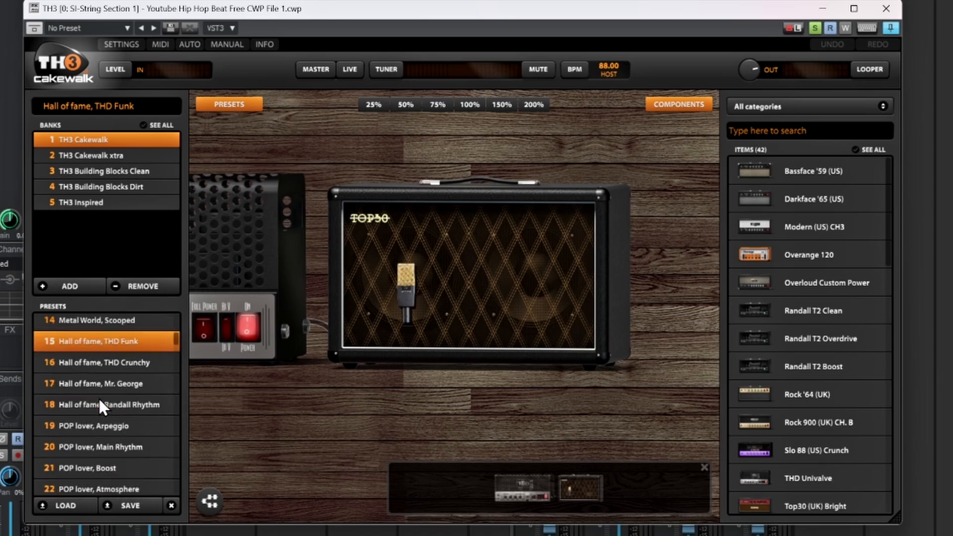
scroll(102, 384, down, 1)
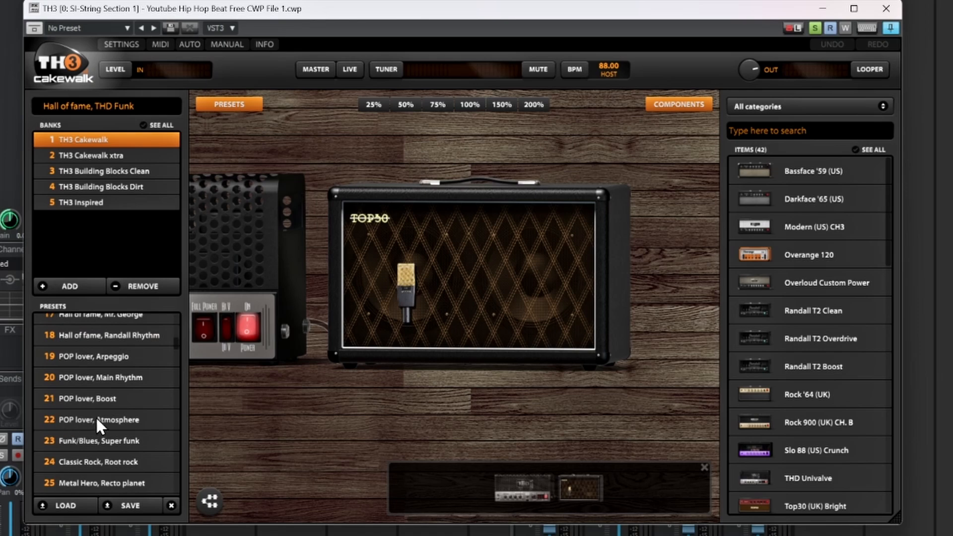
click(111, 421)
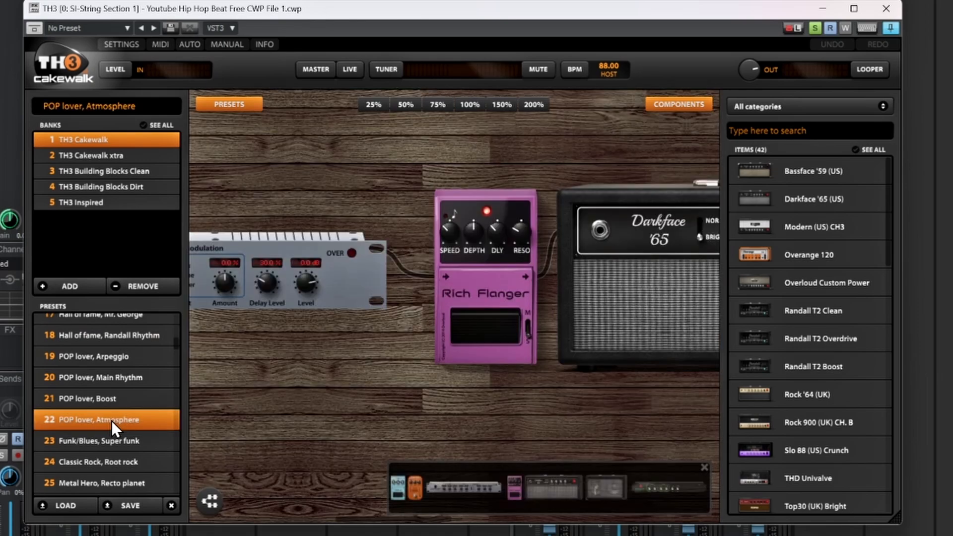
click(398, 496)
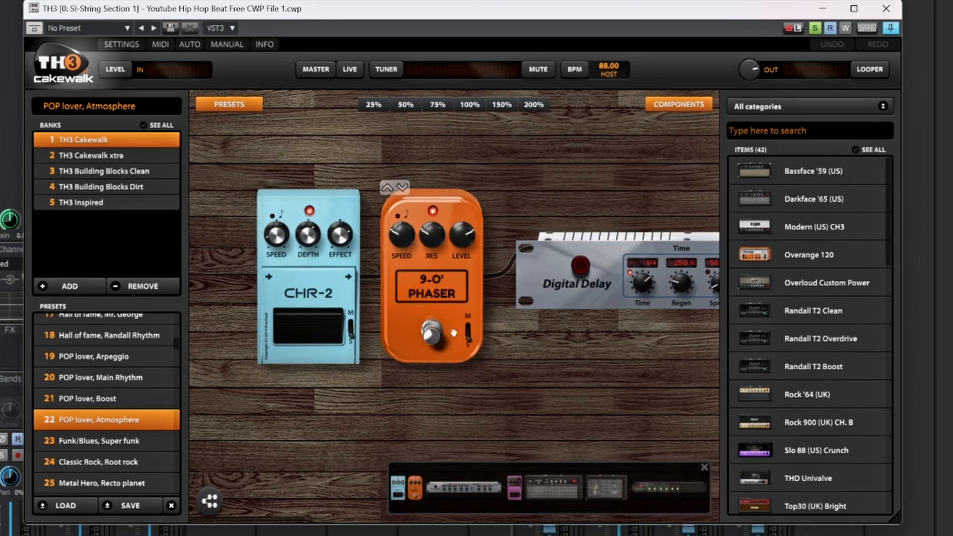
click(459, 494)
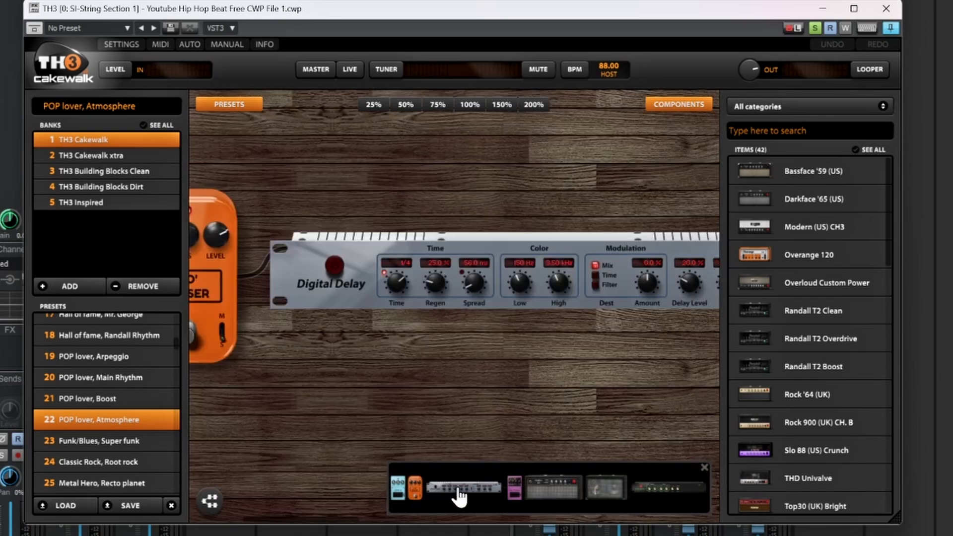
click(515, 496)
click(553, 499)
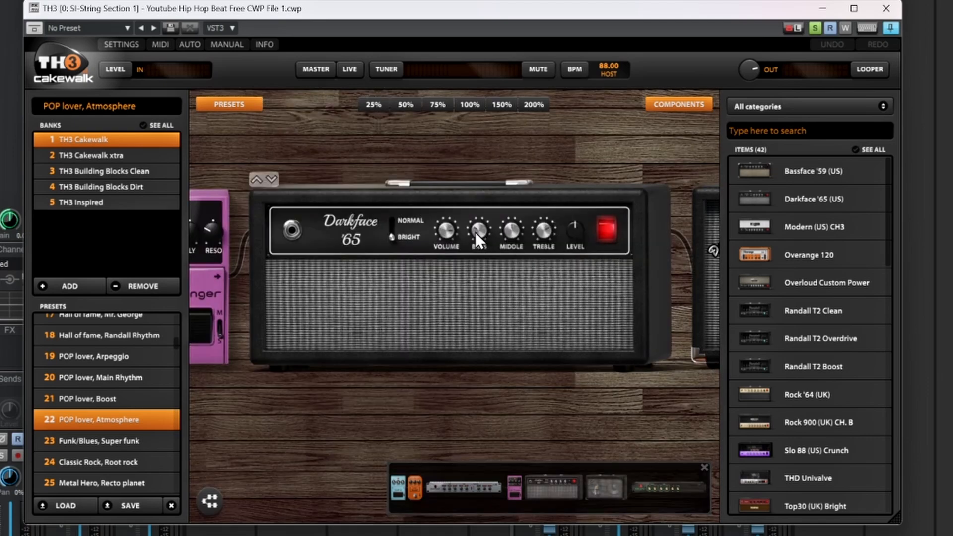
drag(444, 230, 444, 230)
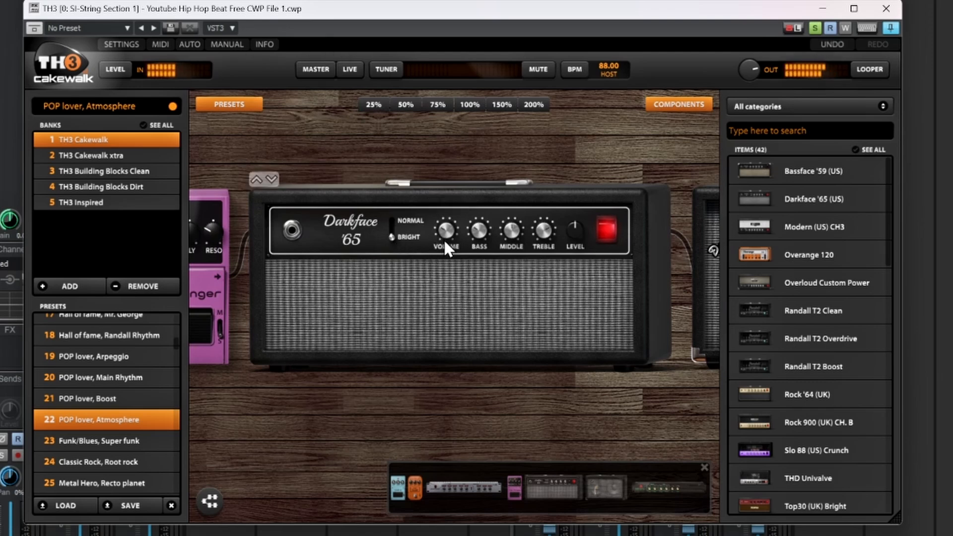
drag(445, 236, 444, 242)
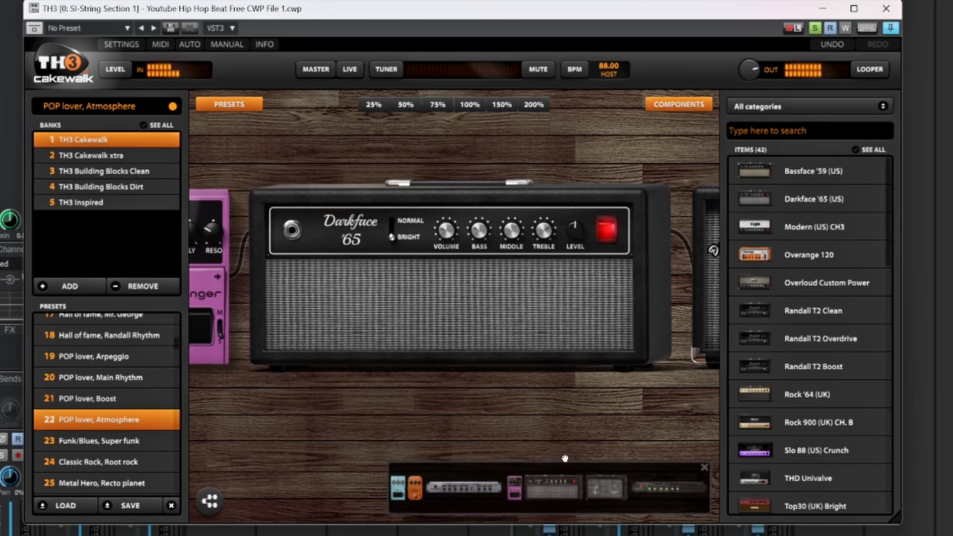
Examine the preset's cabinet, AQTX Spring R reverb and first pedals, check the effect's bypass, and close the TH3 window
click(605, 491)
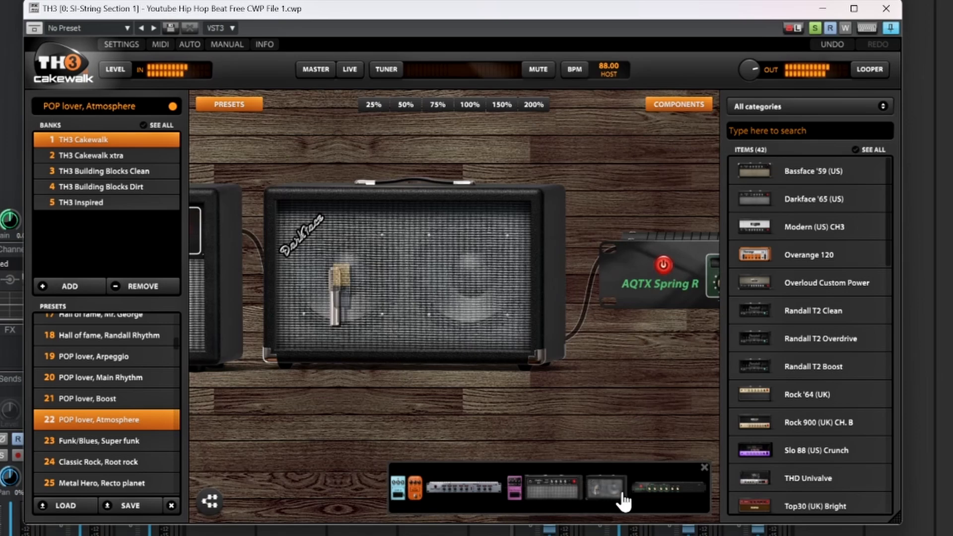
click(657, 496)
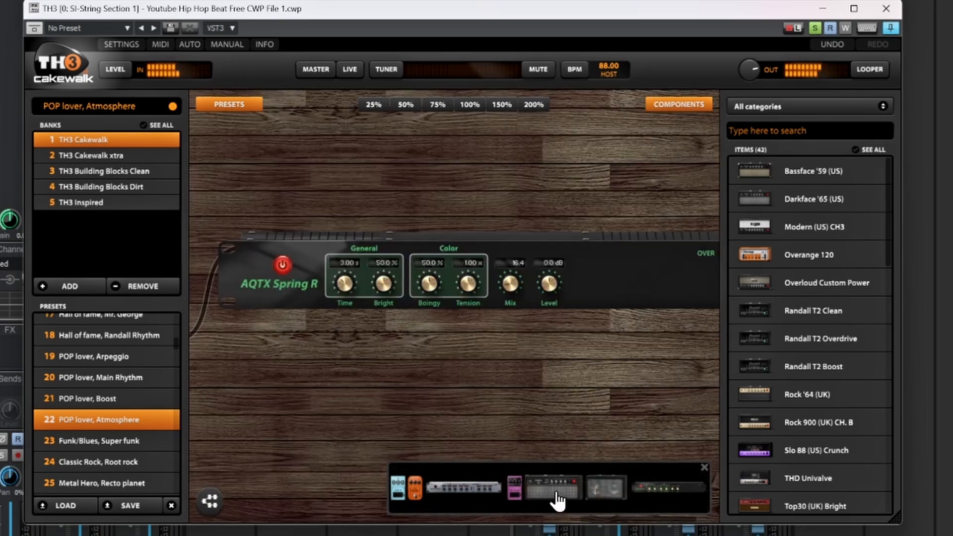
click(398, 493)
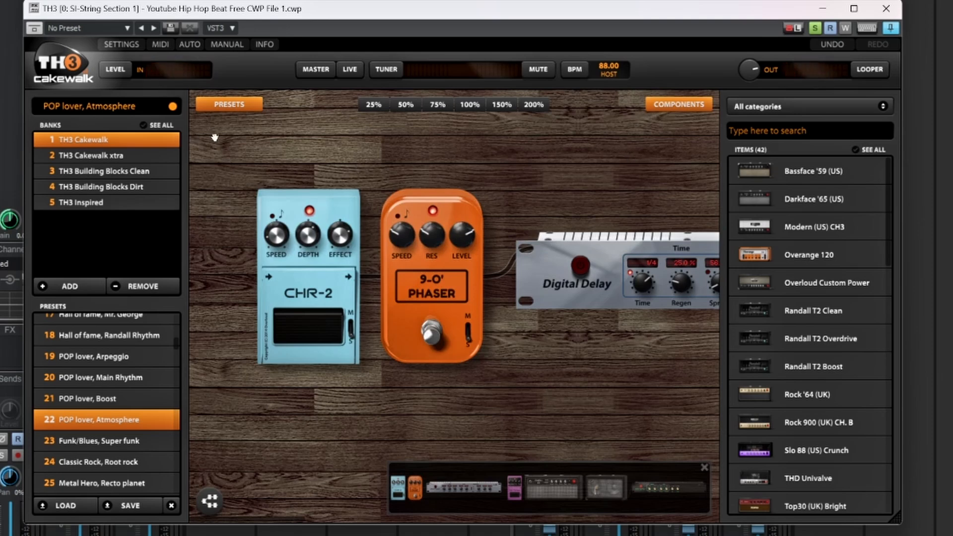
click(34, 29)
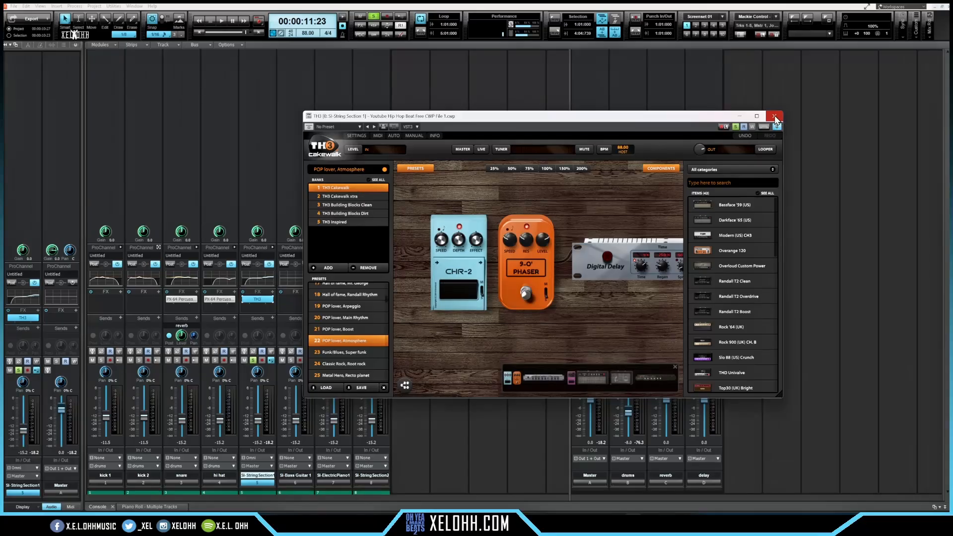
click(774, 117)
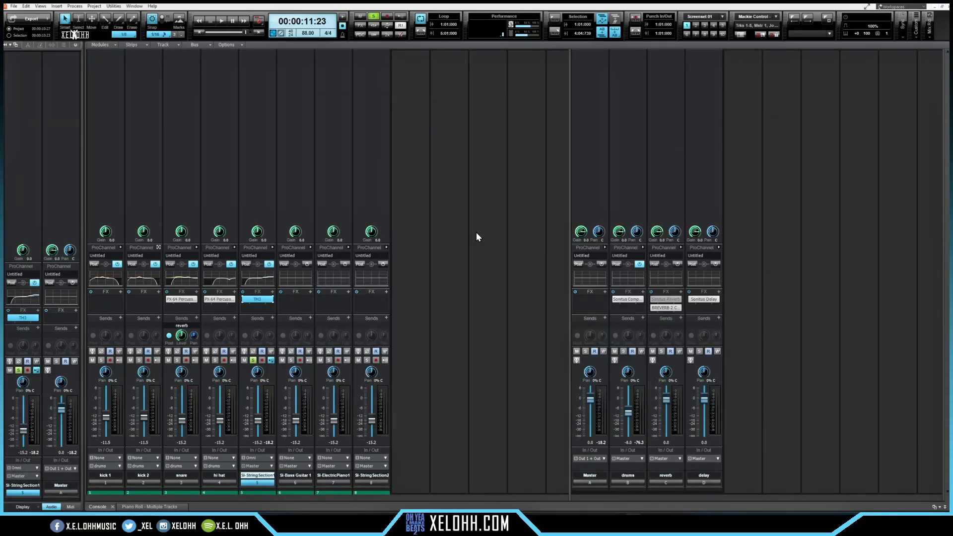
Add a send from SI-String Section 1 to the reverb bus and play the strings from the start
click(272, 317)
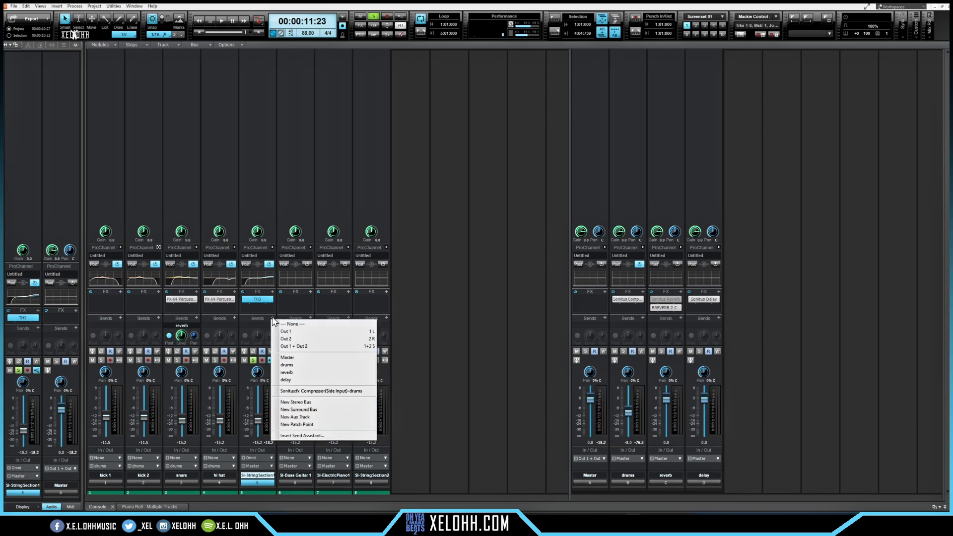
click(314, 373)
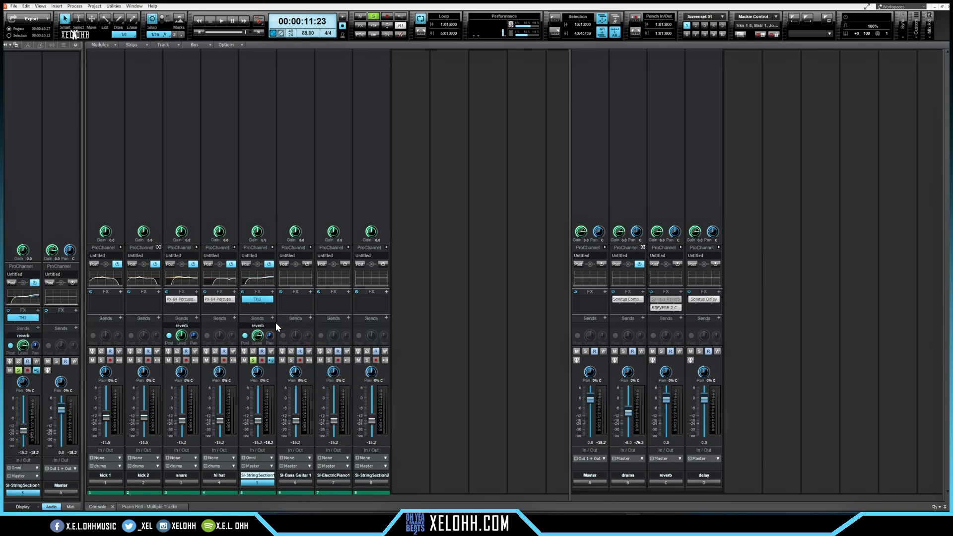
key(w)
key(space)
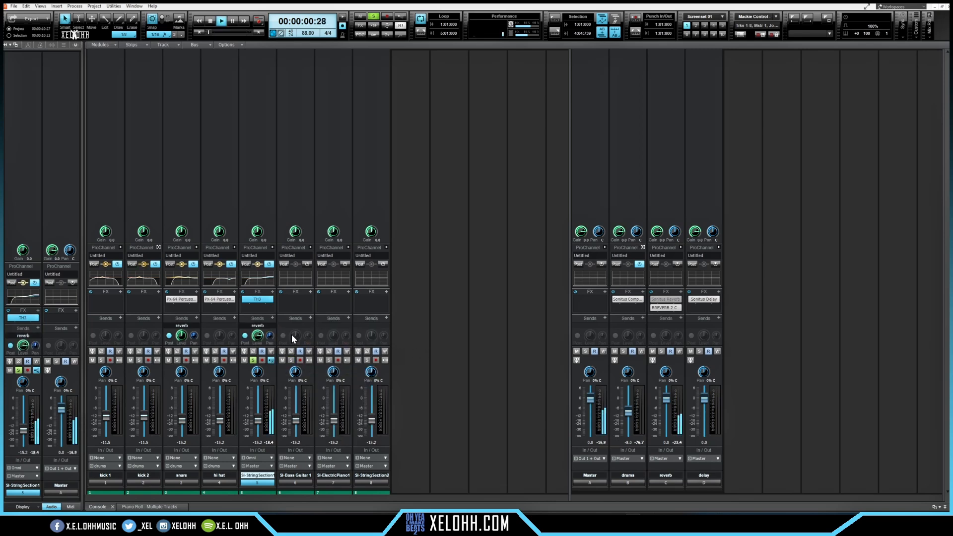
Solo kick 1, kick 2, snare and hi hat together with SI-String Section 1 to audition them, and stop playback
click(244, 329)
click(102, 360)
click(139, 360)
click(177, 359)
click(216, 360)
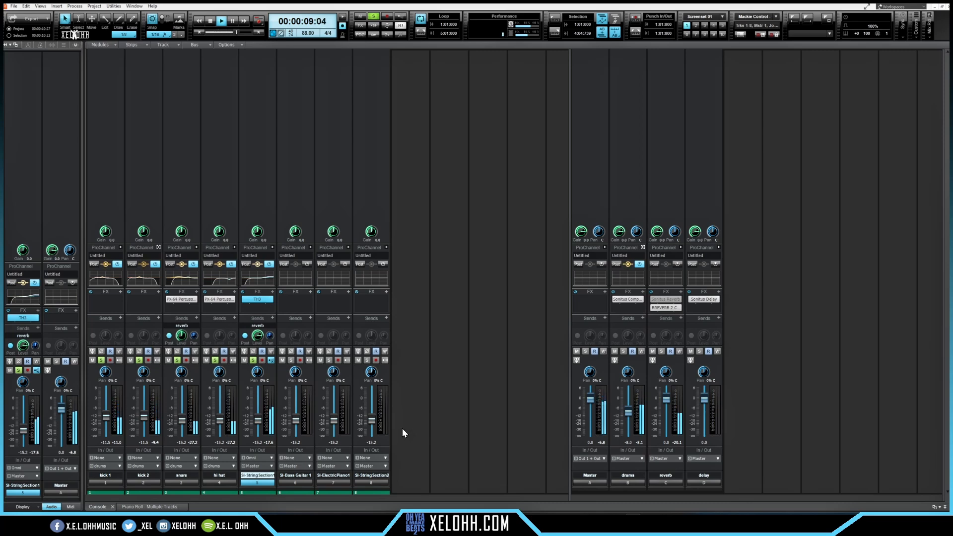
key(space)
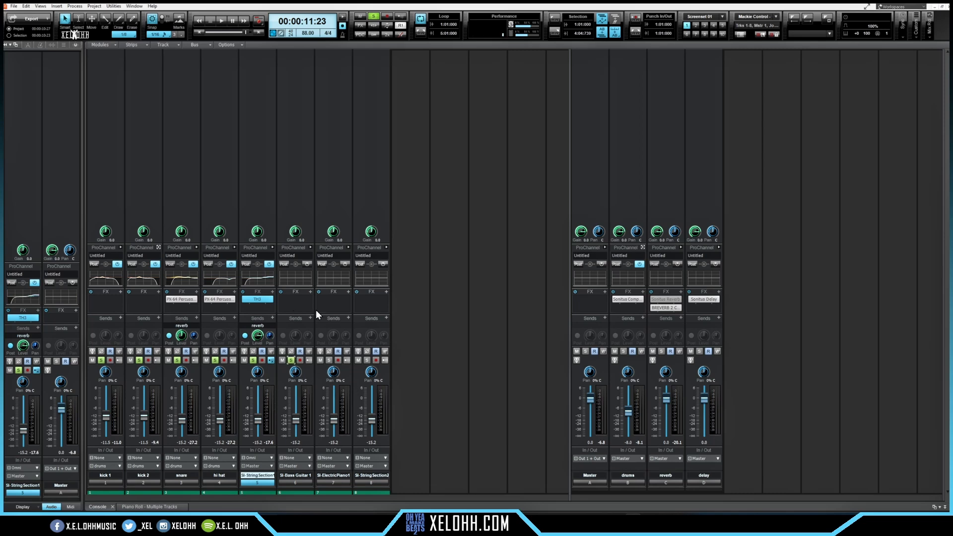
Open the equalizer of the SI-Bass Guitar 1 track, enable the low-pass filter and steepen its slope during playback
click(310, 247)
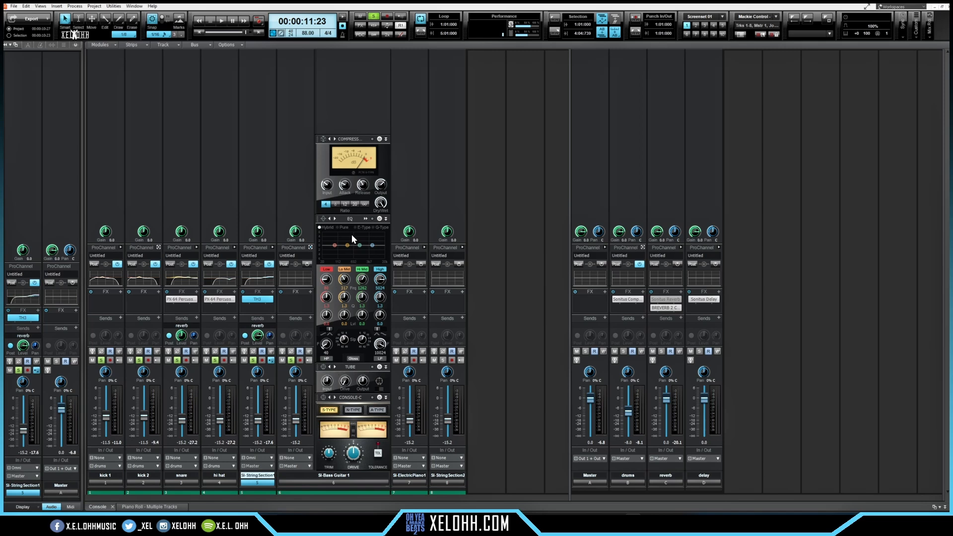
double_click(352, 235)
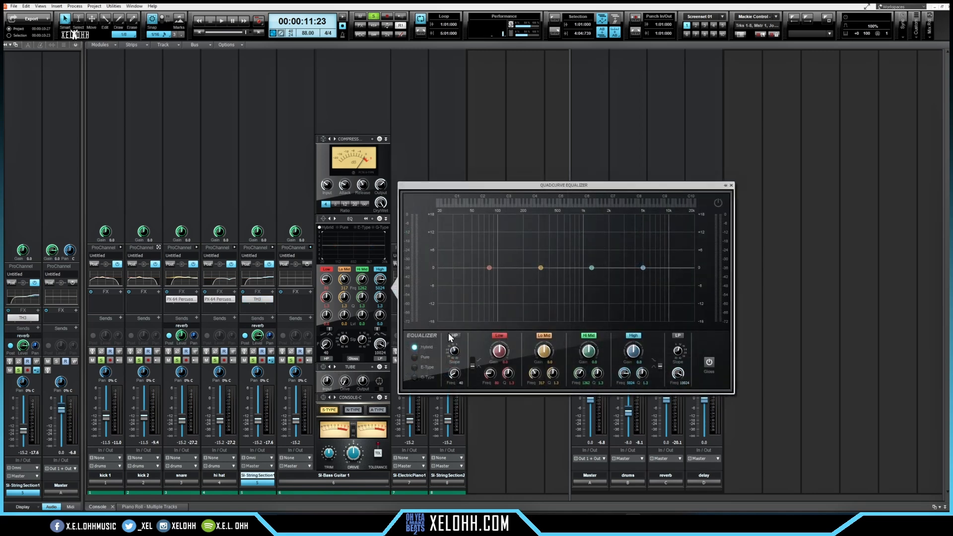
click(678, 337)
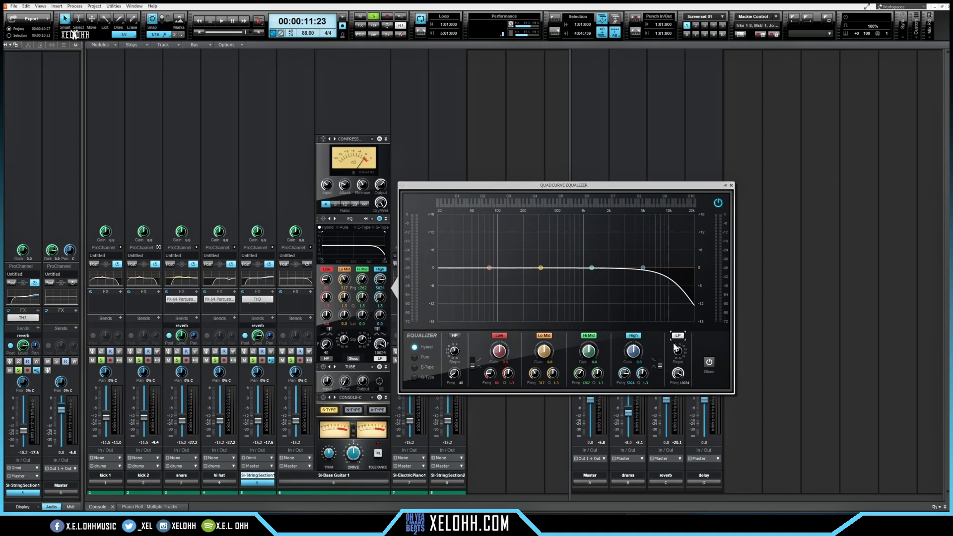
key(space)
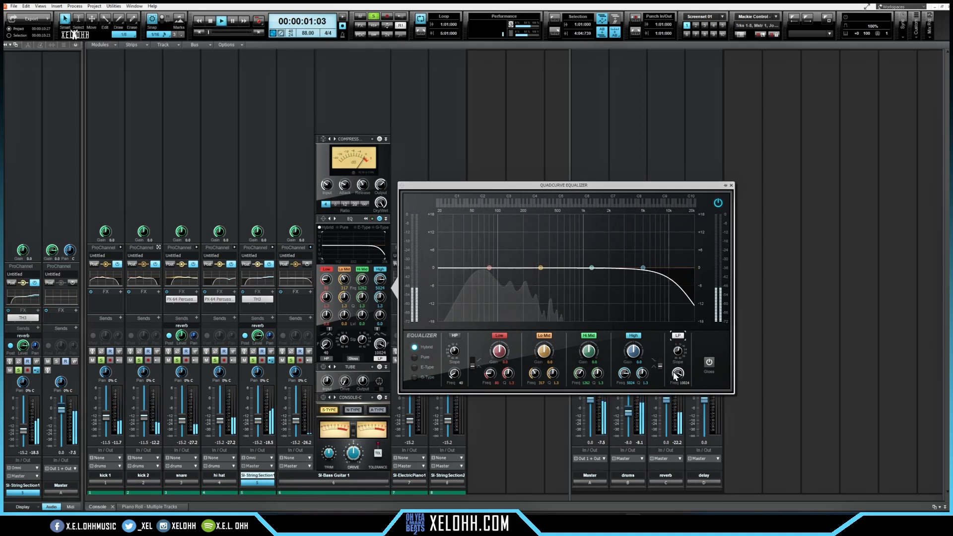
drag(678, 351, 678, 323)
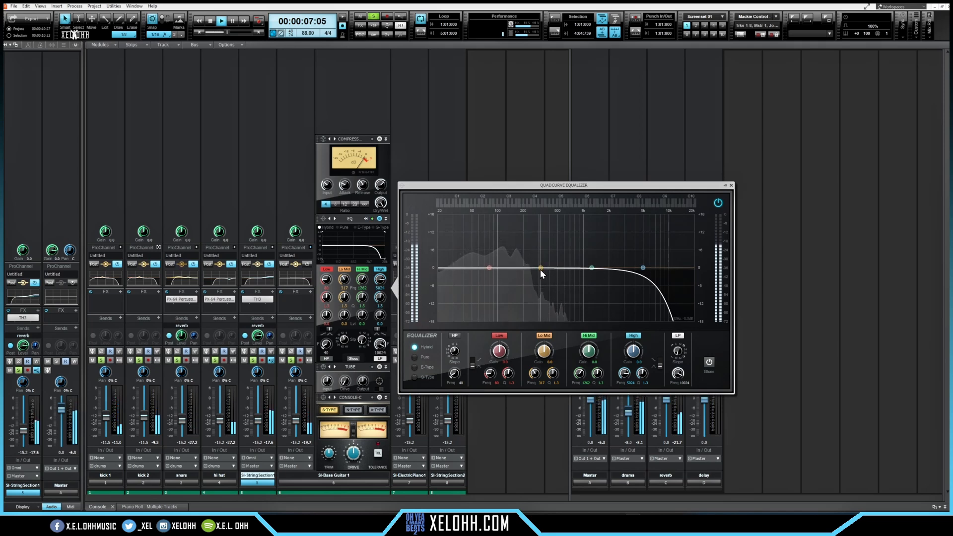
Add a wide Lo Mid boost of about 2.9 dB near 366 Hz to the bass guitar's EQ
mouse_move(541, 268)
mouse_down()
mouse_move(541, 255)
mouse_move(551, 257)
mouse_move(546, 263)
mouse_up()
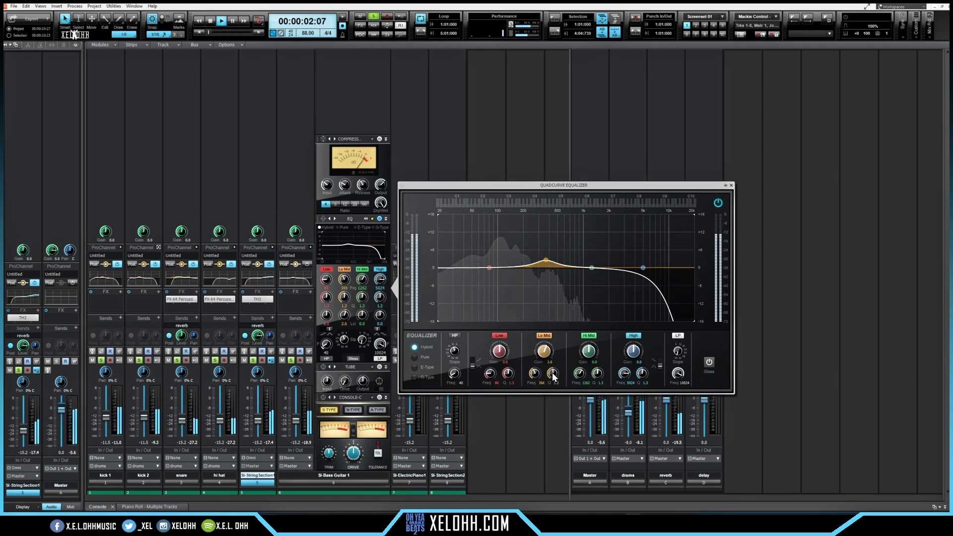
drag(554, 375, 554, 385)
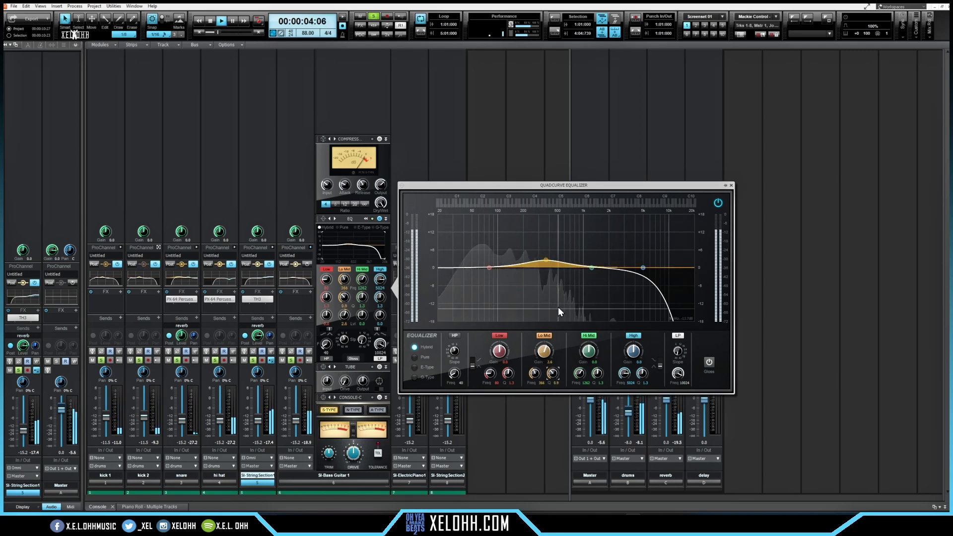
drag(546, 260, 547, 259)
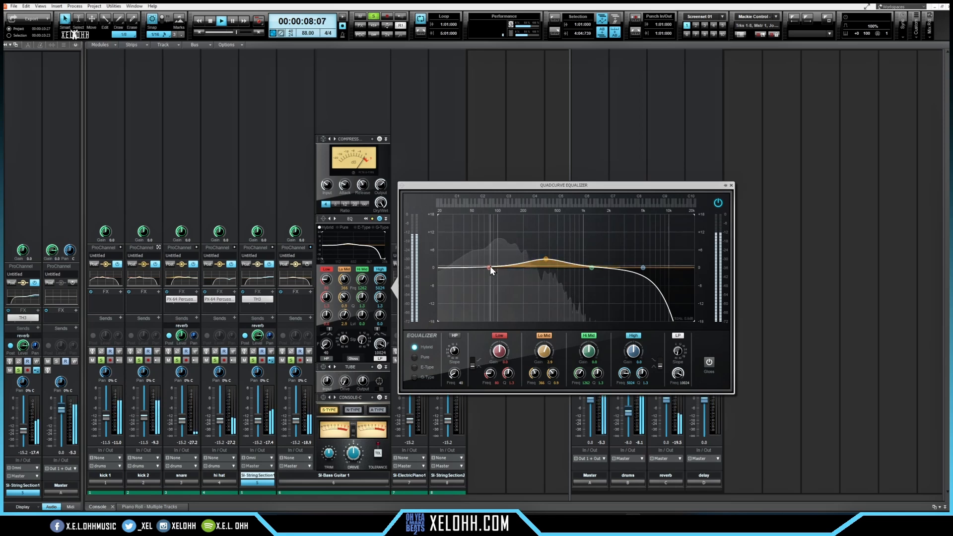
Add a narrow Low band boost near 66 Hz to the bass guitar's EQ and close the equalizer window
drag(490, 267, 489, 264)
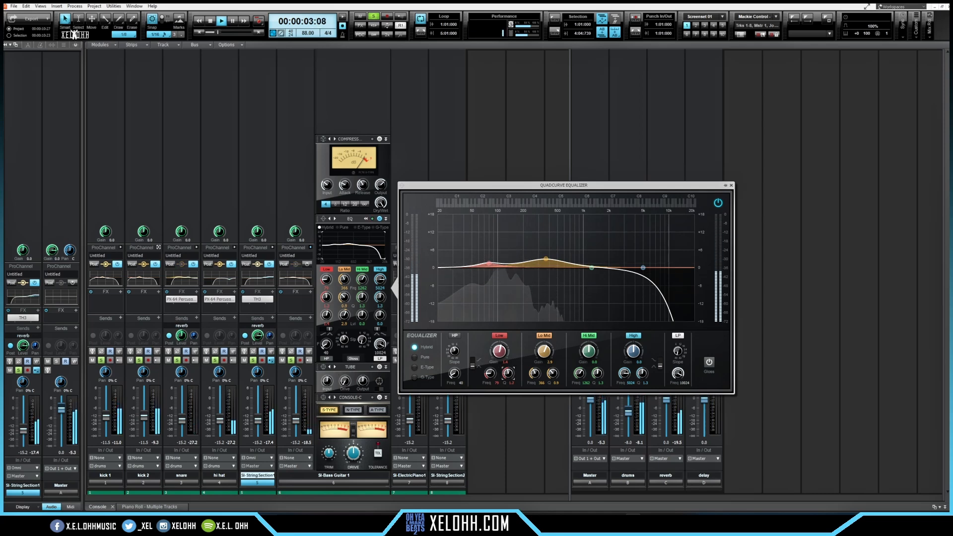
drag(503, 375, 503, 353)
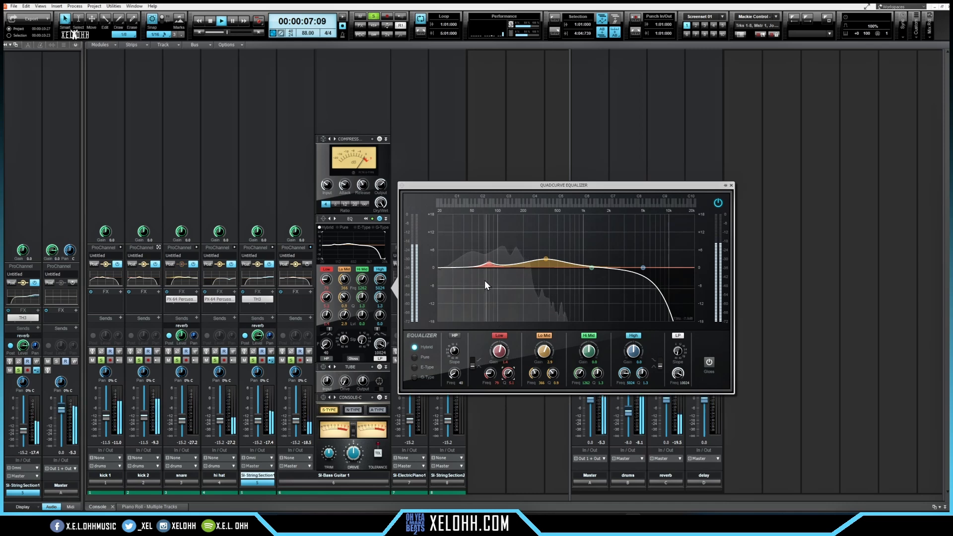
drag(490, 261, 483, 259)
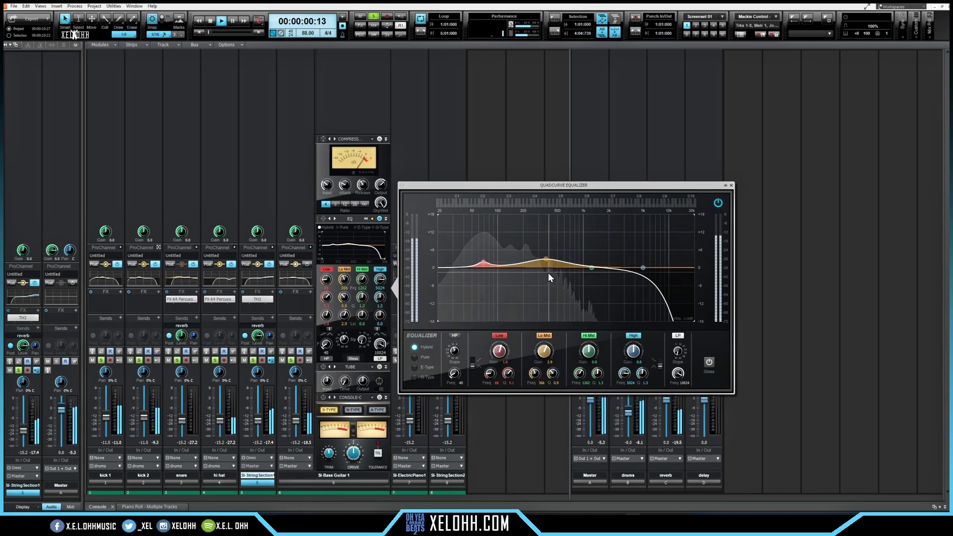
click(731, 186)
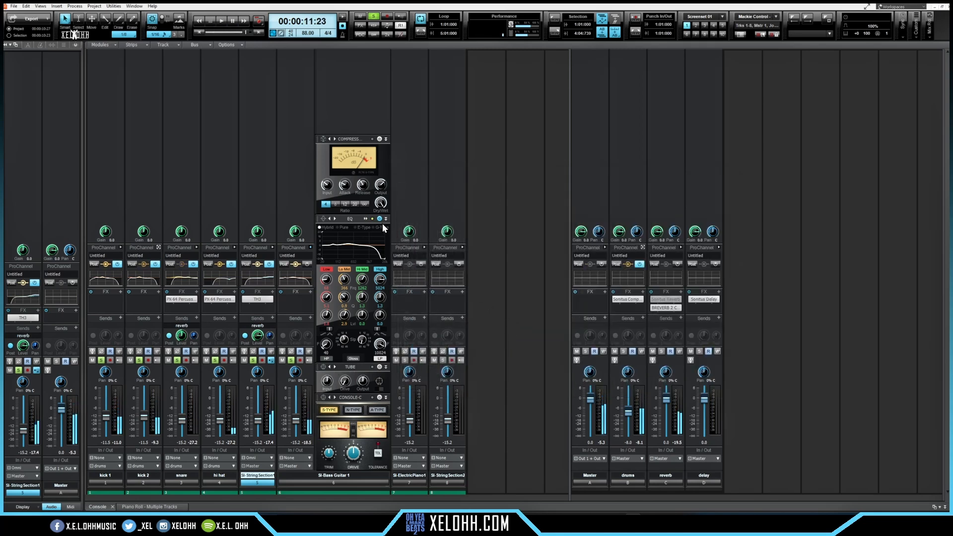
Insert the Saturation Knob module in the ProChannel of SI-Bass Guitar 1
click(310, 248)
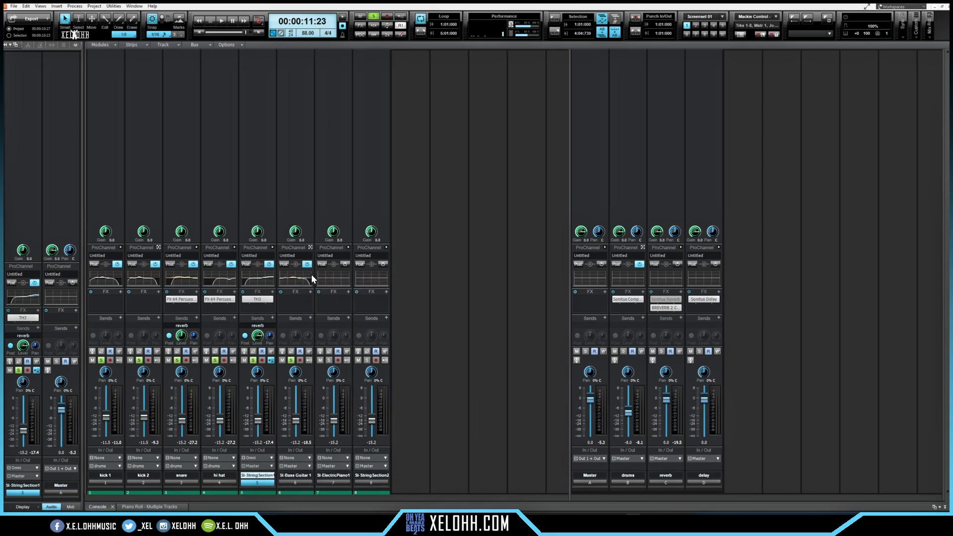
click(310, 245)
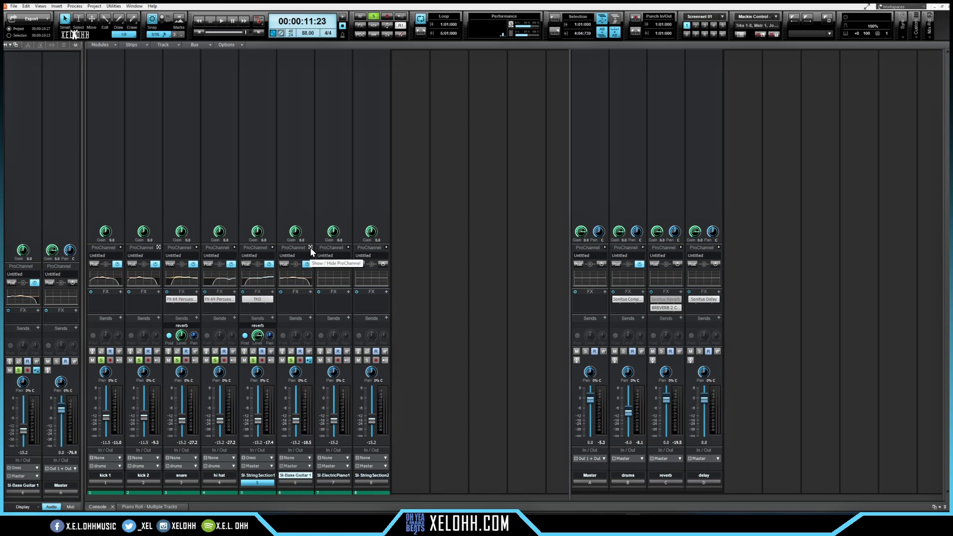
click(310, 246)
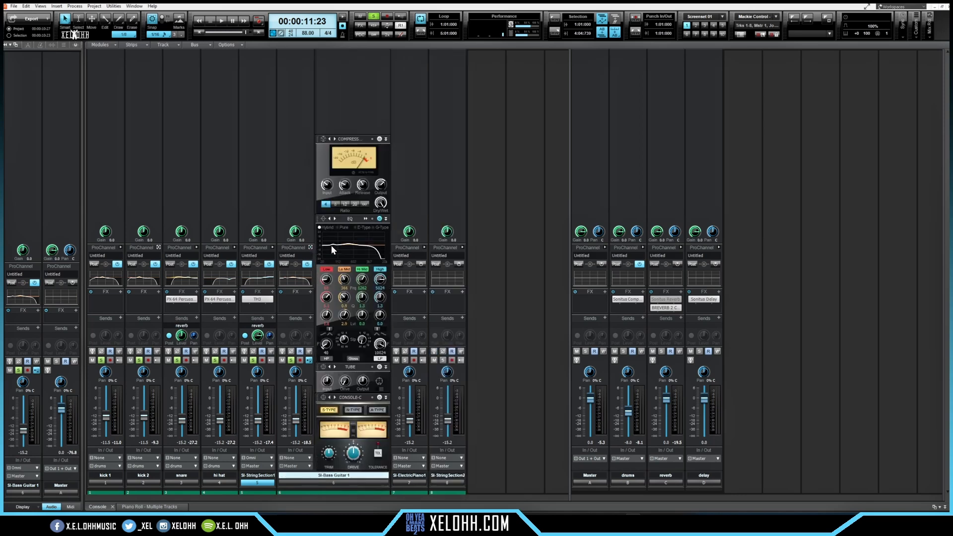
right_click(355, 119)
mouse_move(383, 120)
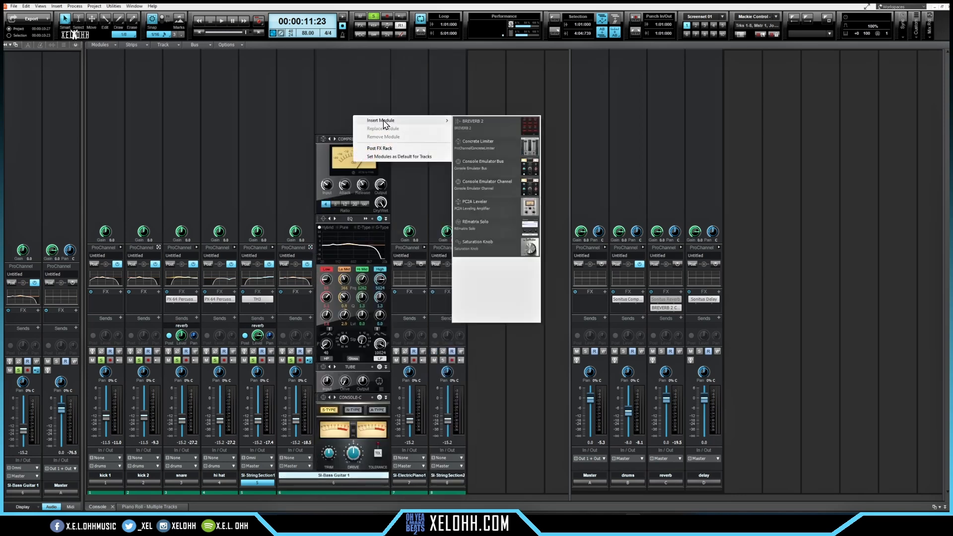
click(503, 248)
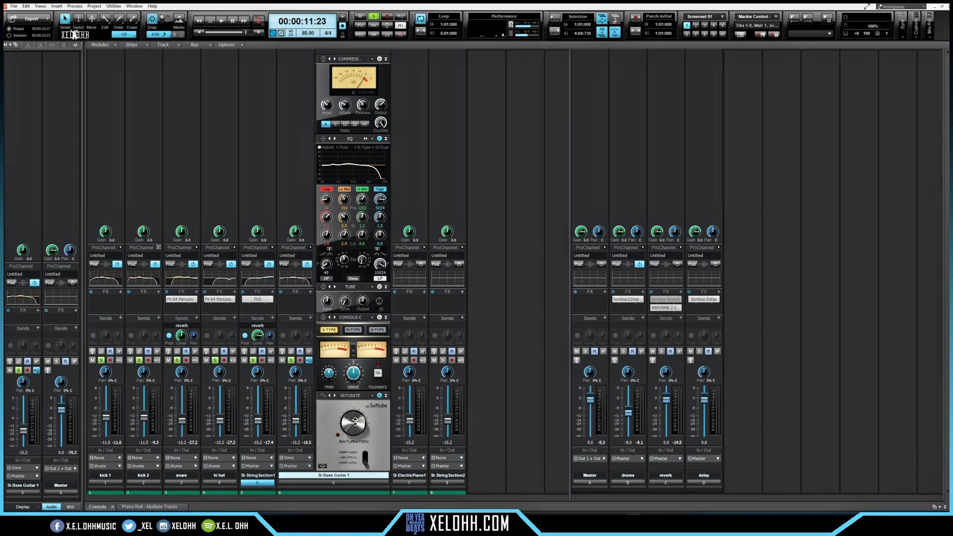
Lower the bass guitar to -18.2 and the first string section to -16.2 while auditioning, and hide the bass ProChannel
key(space)
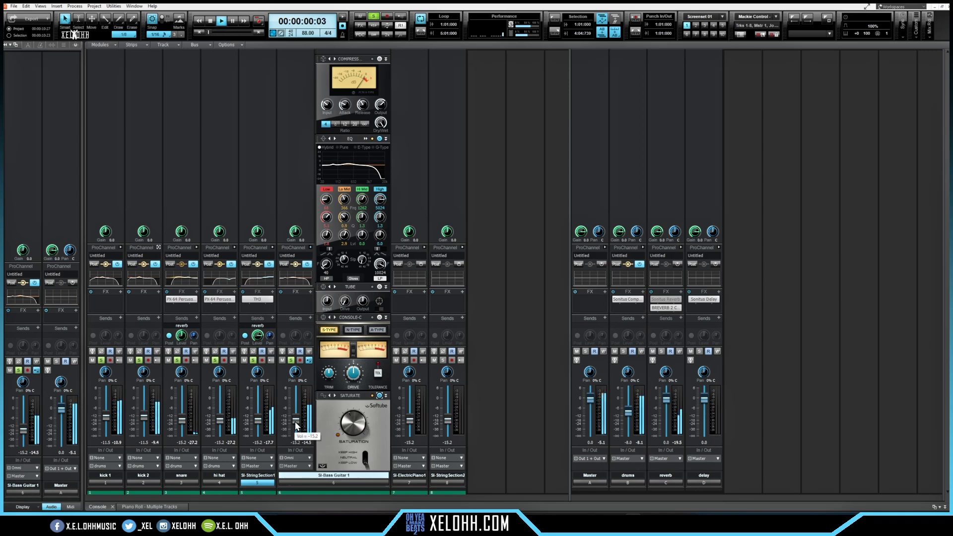
key(space)
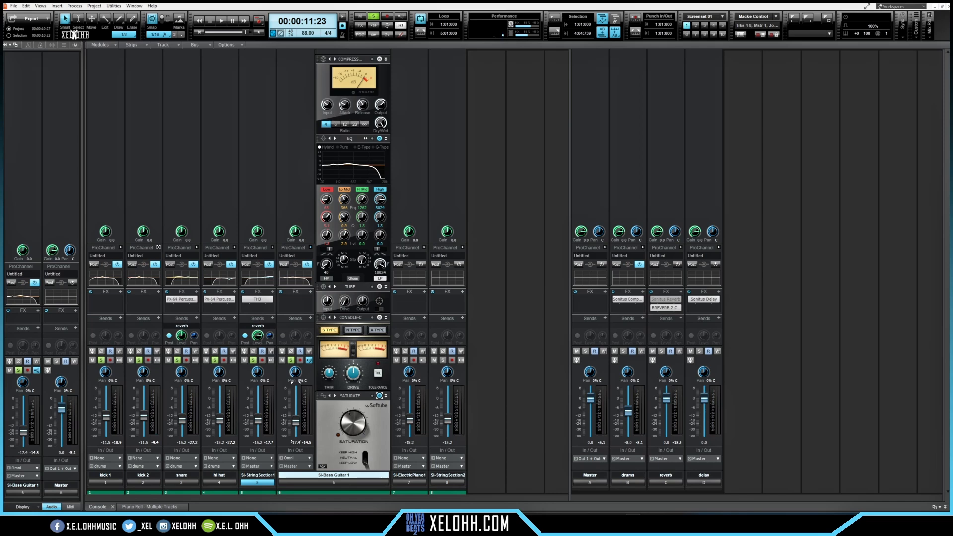
key(space)
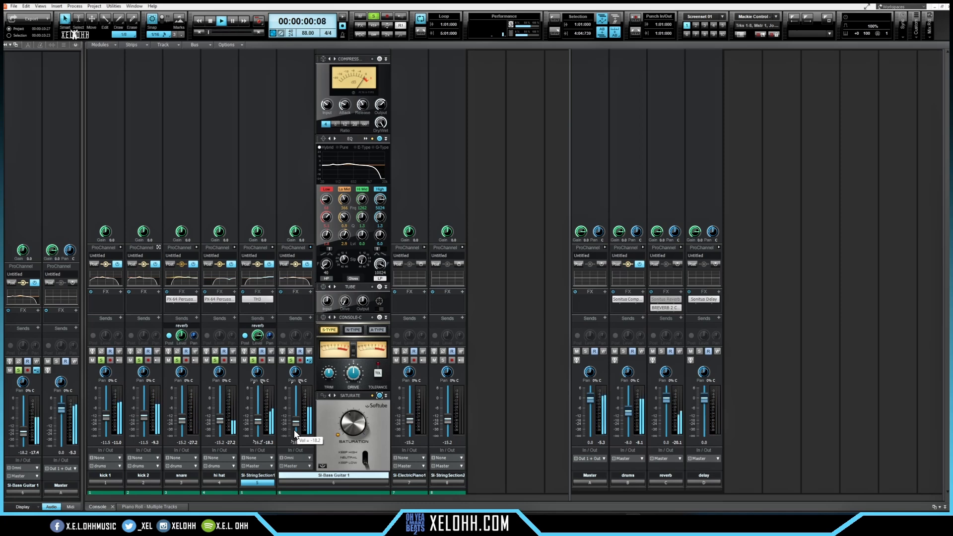
key(space)
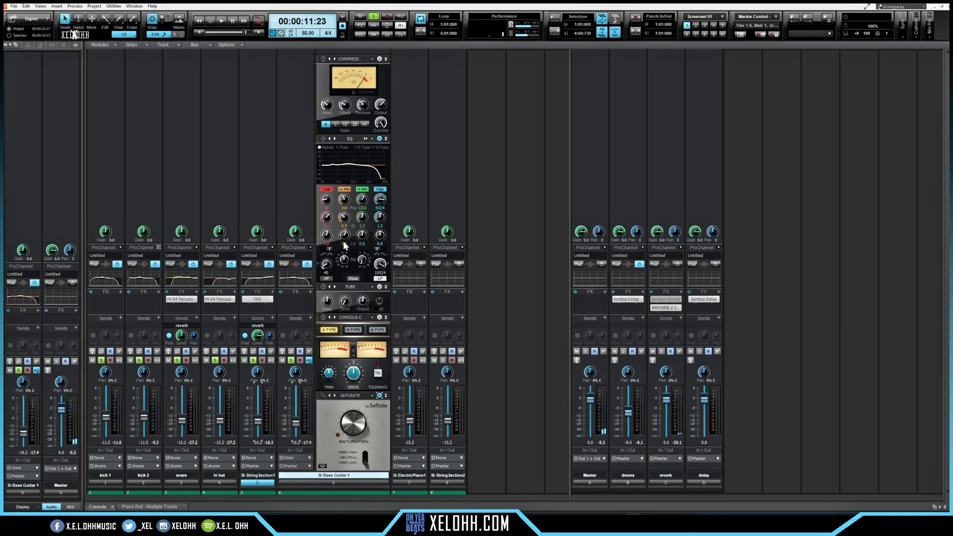
click(310, 247)
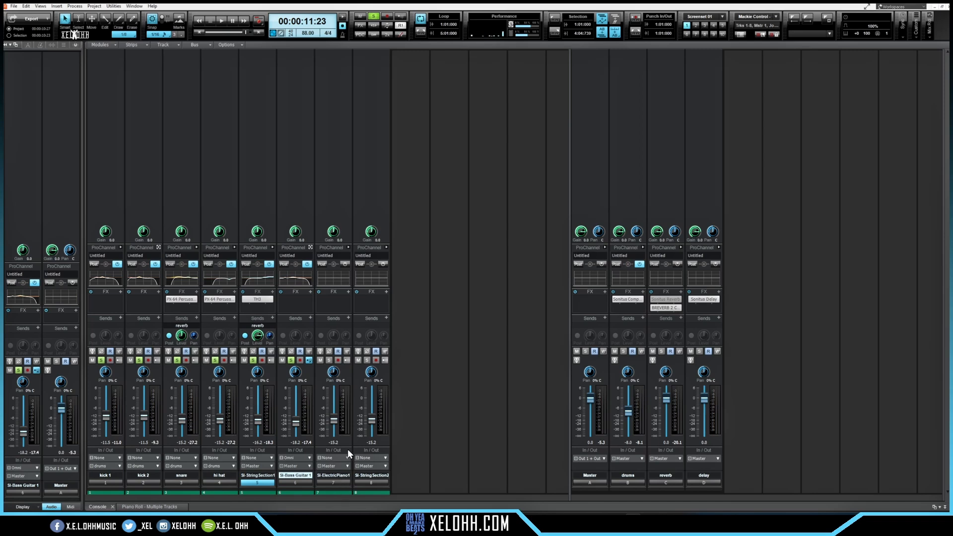
Open the SI-Electric Piano 1 equalizer, enable a high-pass filter with a steeper slope, and set its frequency to 51 Hz during playback
click(337, 480)
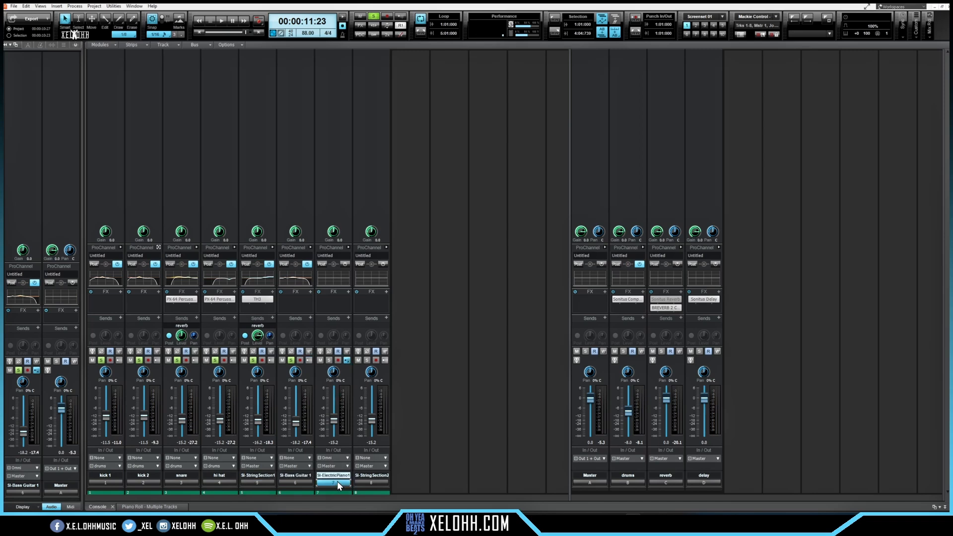
click(348, 247)
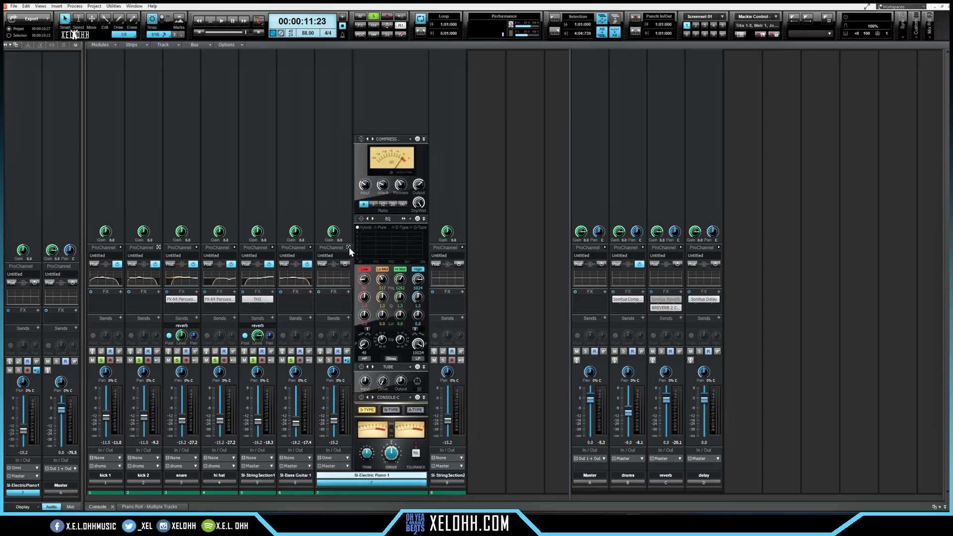
double_click(388, 237)
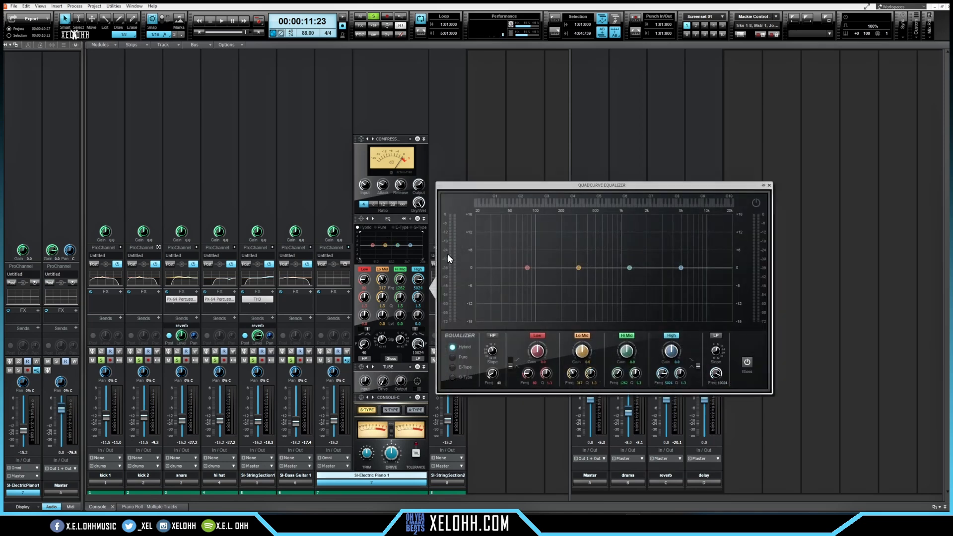
key(space)
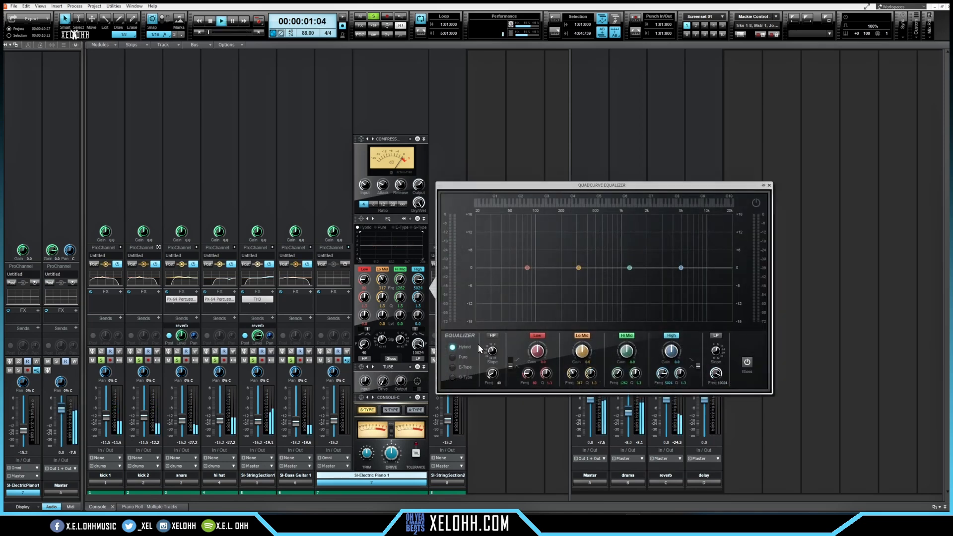
click(491, 335)
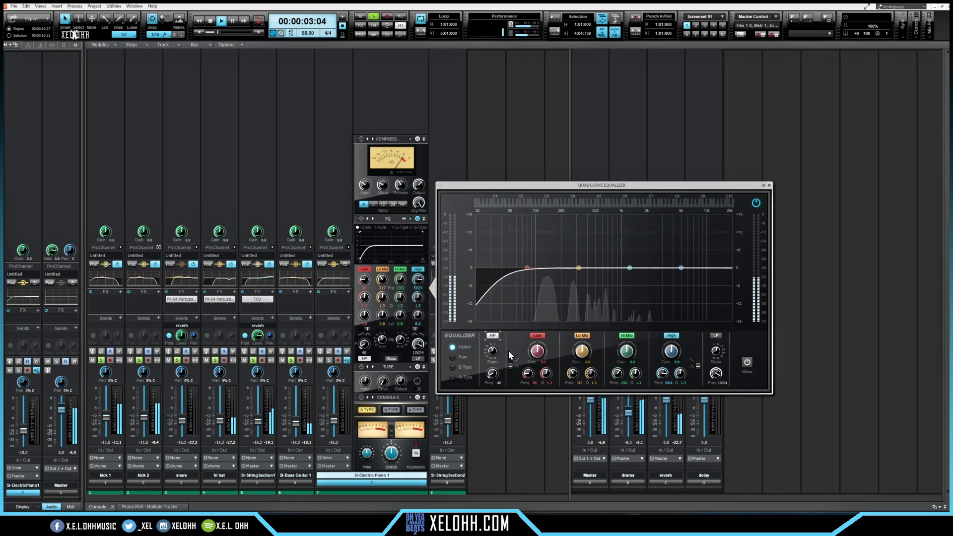
drag(492, 351, 492, 336)
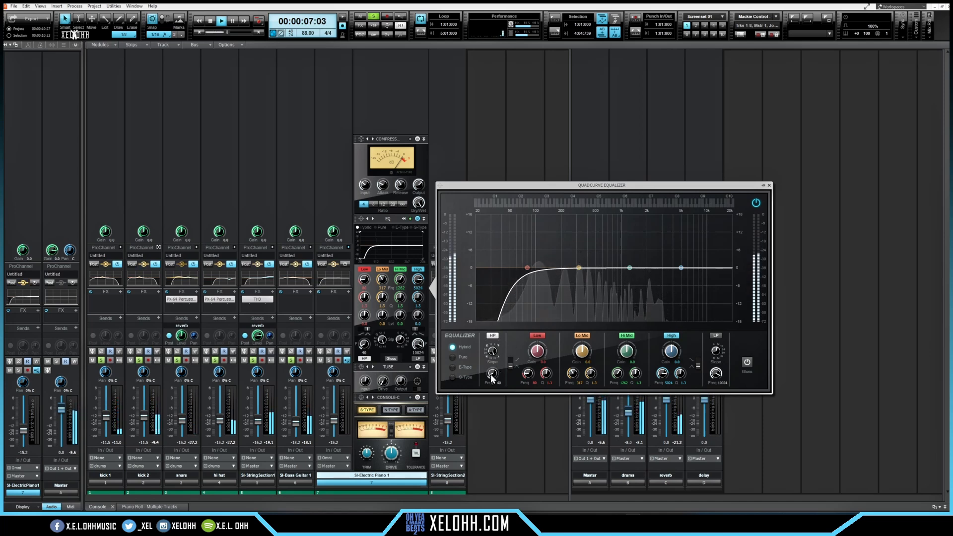
drag(496, 368, 497, 359)
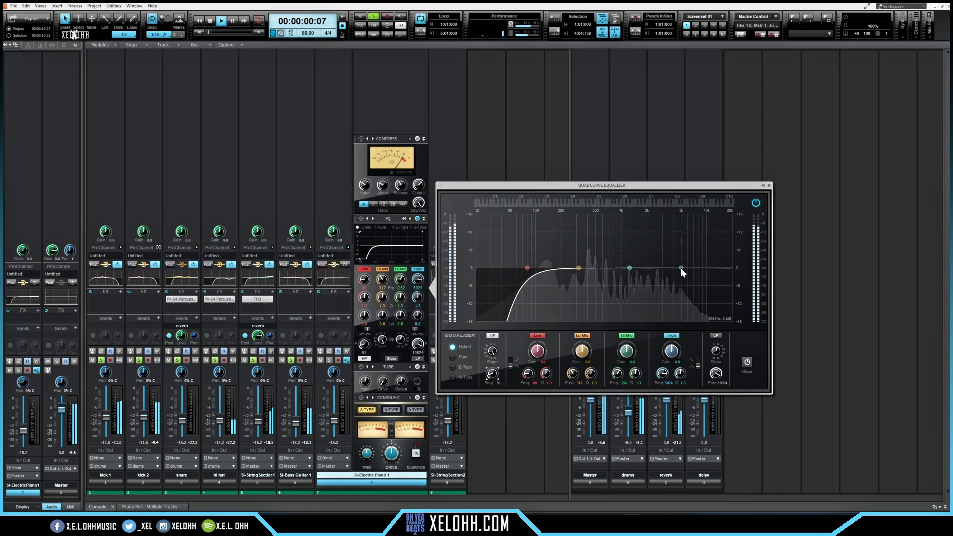
Switch the electric piano's High band to a shelf and boost it about 3.6 dB from around 1664 Hz
drag(681, 267, 668, 260)
click(698, 365)
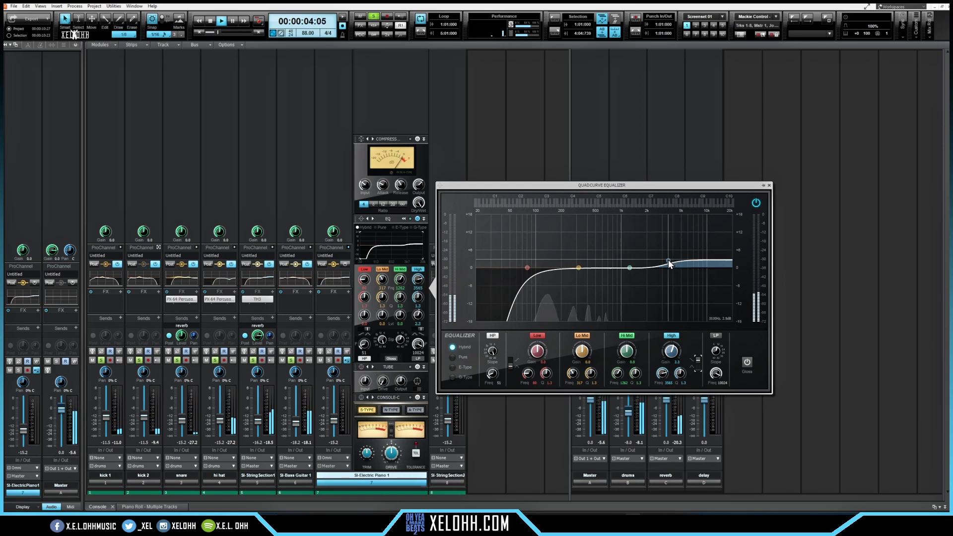
drag(668, 260, 639, 257)
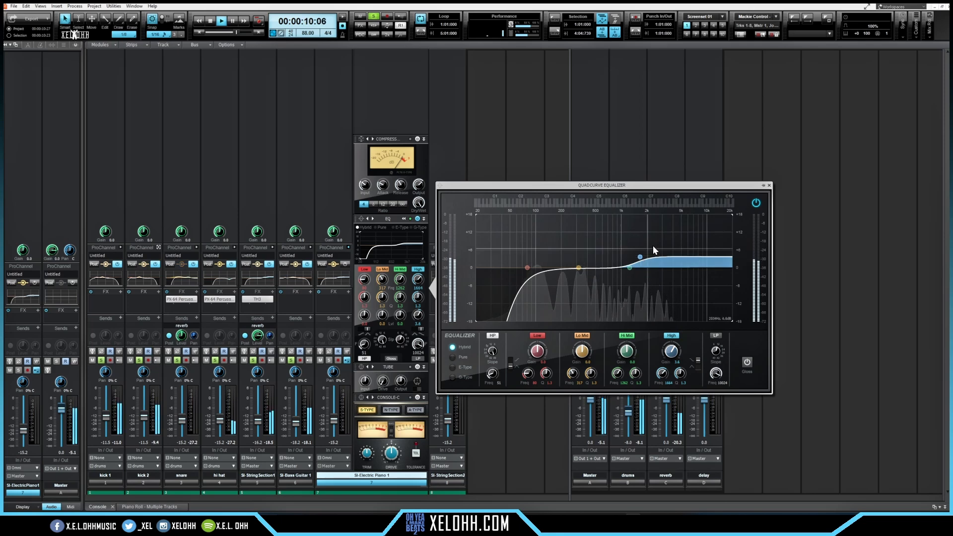
Stop playback, close the electric piano's equalizer window and clear the solo on all tracks
key(space)
click(769, 186)
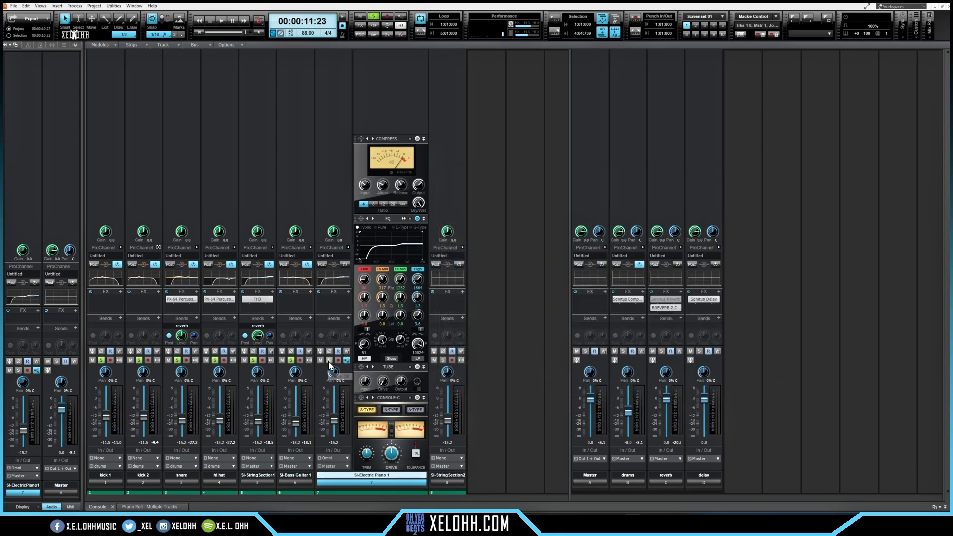
click(102, 360)
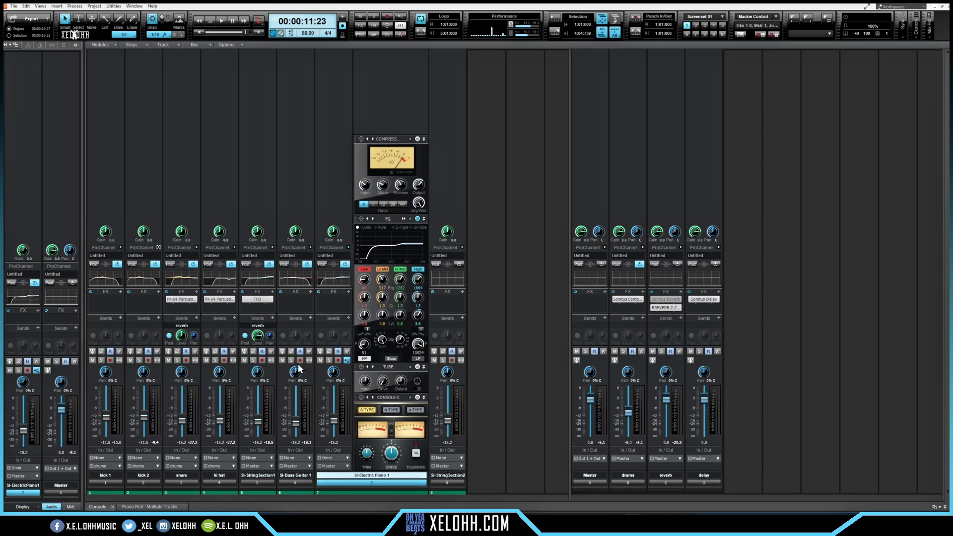
Solo the SI-Electric Piano 1 track, play from the start, and set its ProChannel console emulator to N-Type
click(329, 359)
key(w)
key(space)
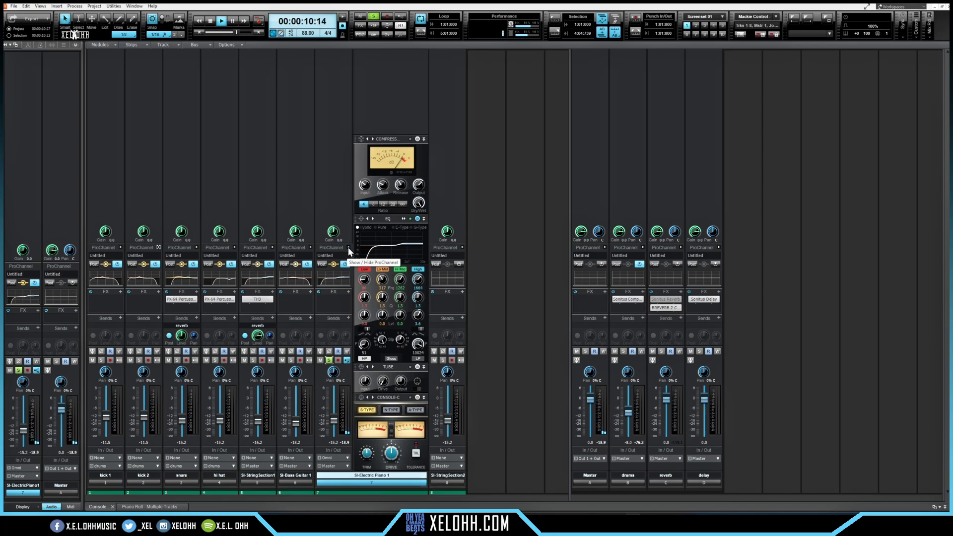
click(392, 410)
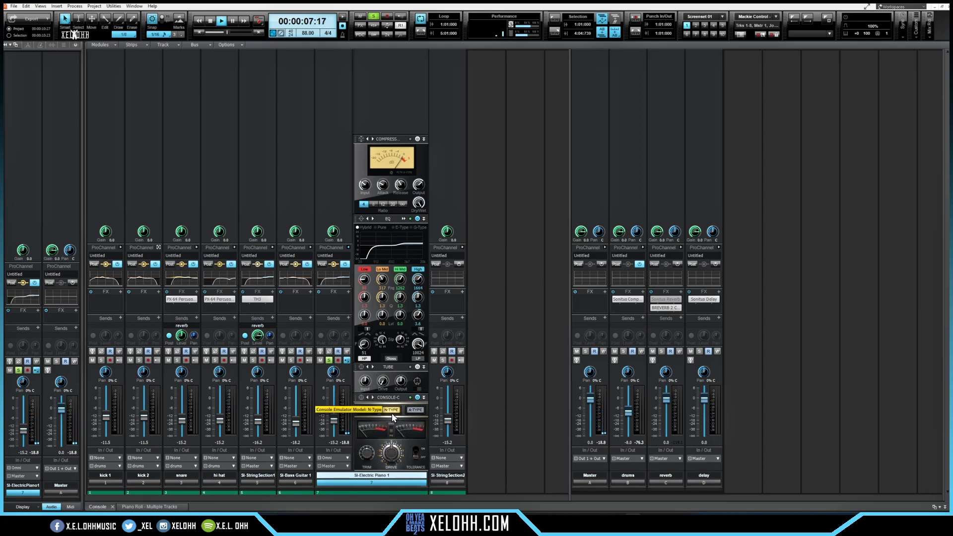
mouse_move(366, 456)
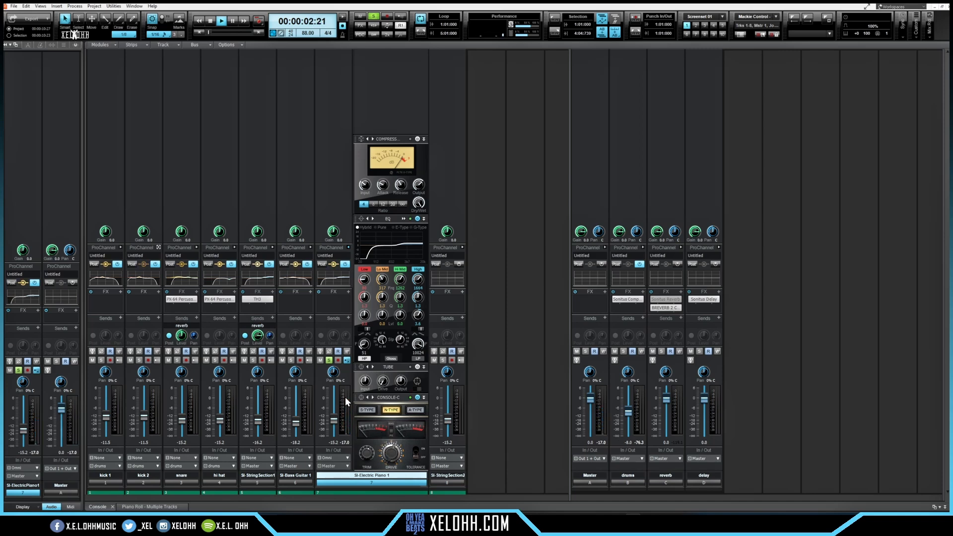
Insert TH3 in the electric piano's FX rack and add the 9-O' Phaser pedal to its signal chain
click(348, 292)
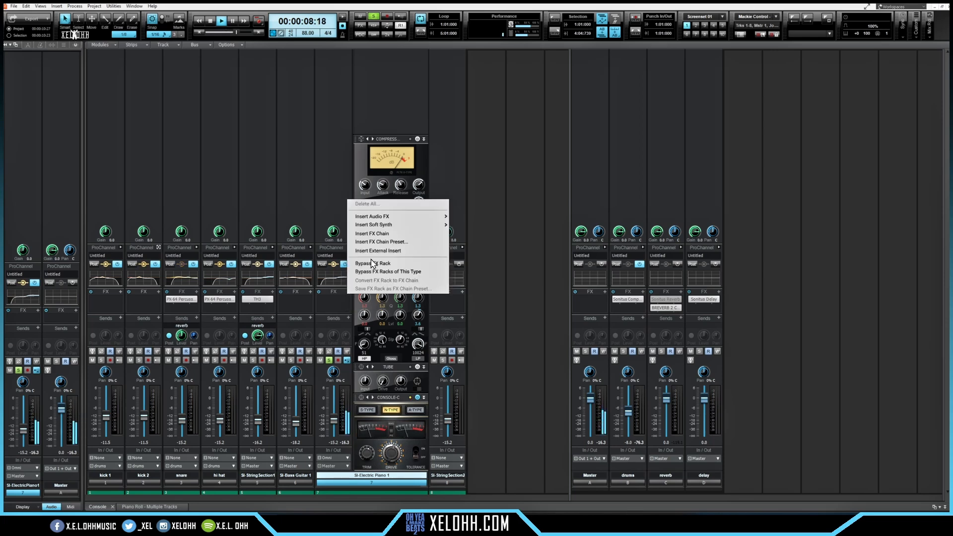
mouse_move(430, 216)
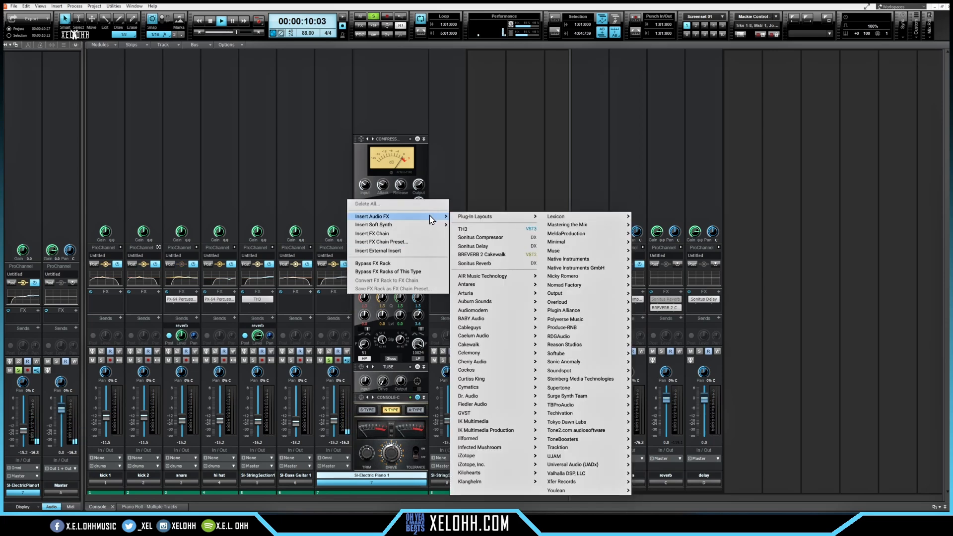
click(472, 228)
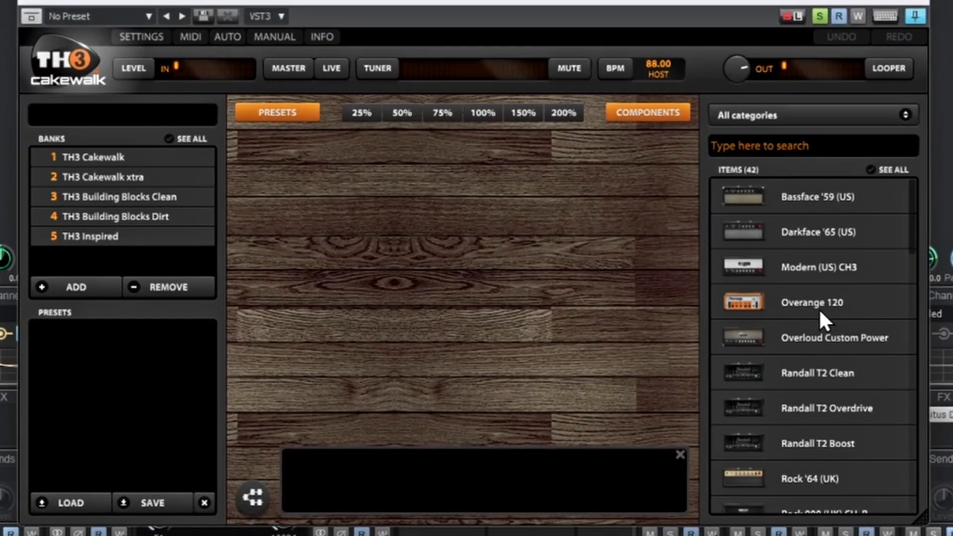
scroll(663, 276, down, 10)
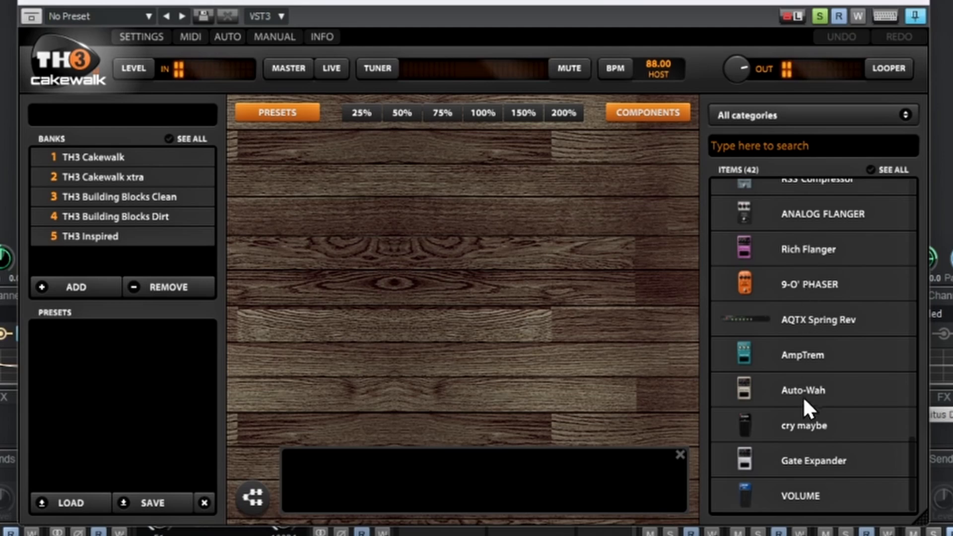
mouse_move(803, 423)
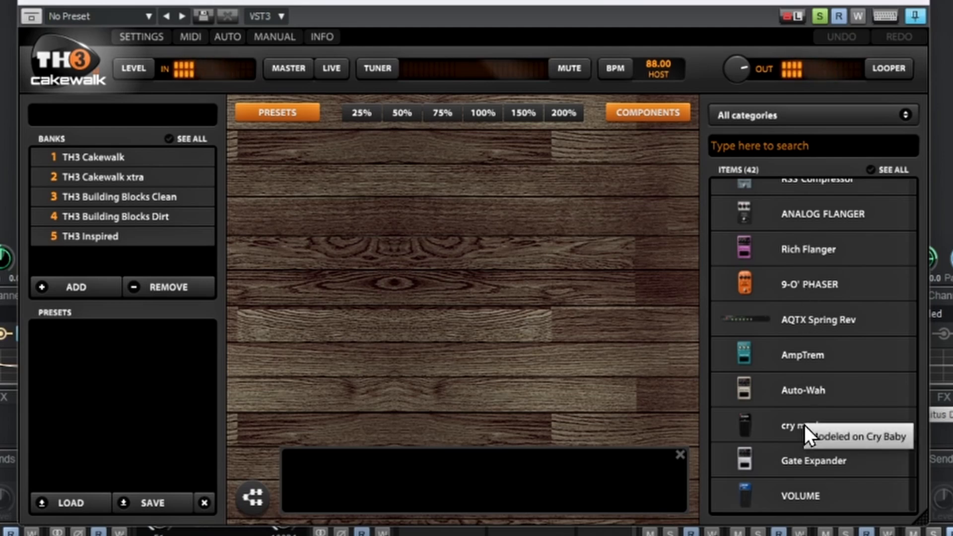
mouse_move(800, 288)
drag(811, 284, 403, 270)
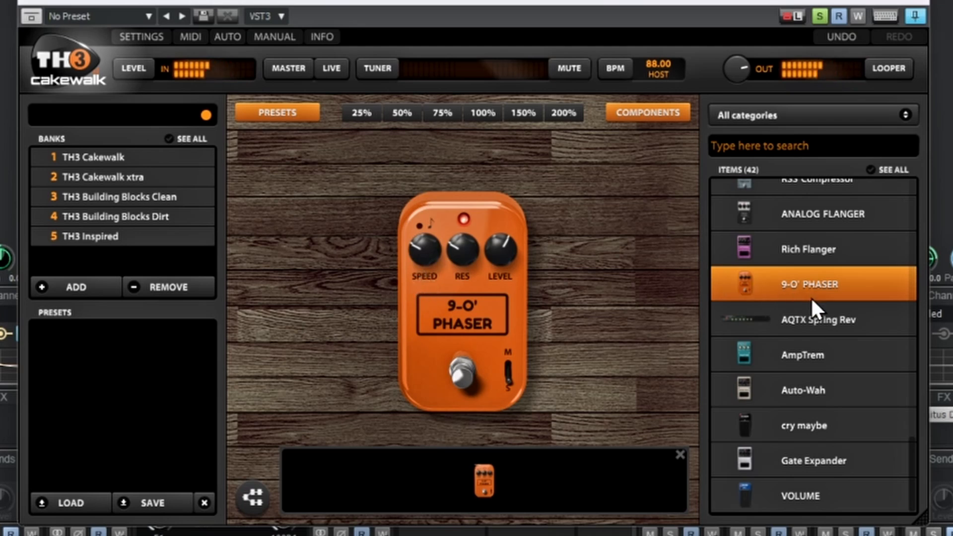
Add the Auto-Wah pedal after the phaser, raise its sensitivity, and set its filter to about 26% in LPF mode
drag(799, 385, 600, 313)
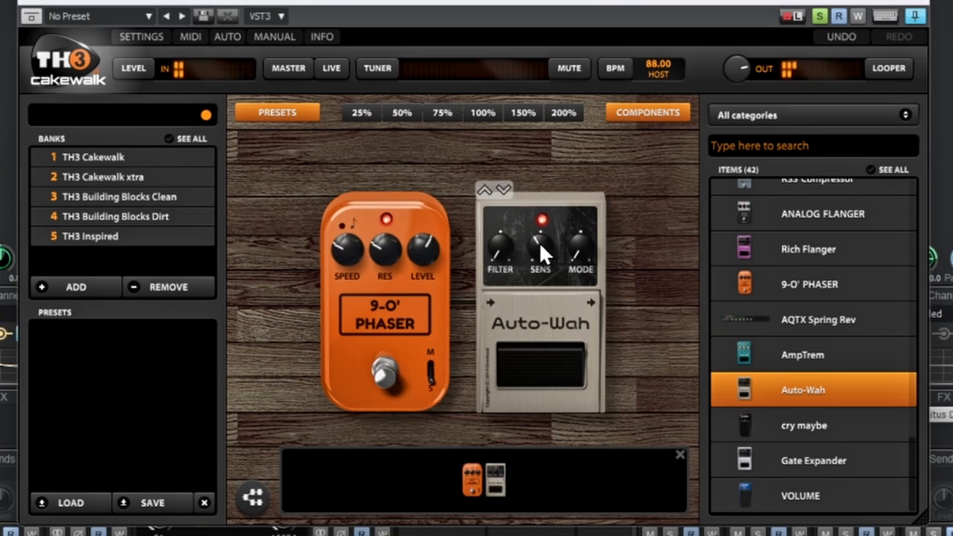
mouse_move(538, 243)
mouse_down()
mouse_move(538, 219)
mouse_move(538, 241)
mouse_up()
click(581, 247)
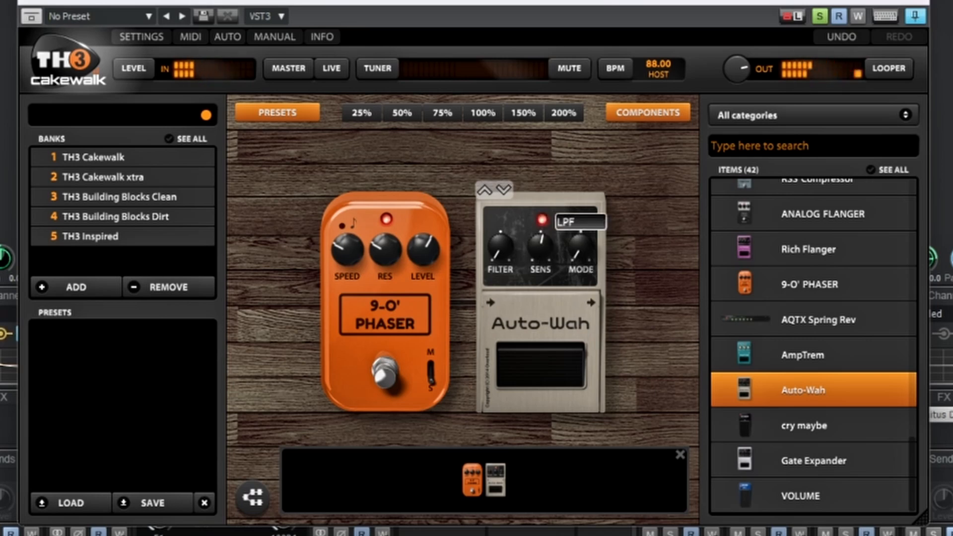
mouse_move(496, 243)
mouse_down()
mouse_move(497, 220)
mouse_move(493, 248)
mouse_up()
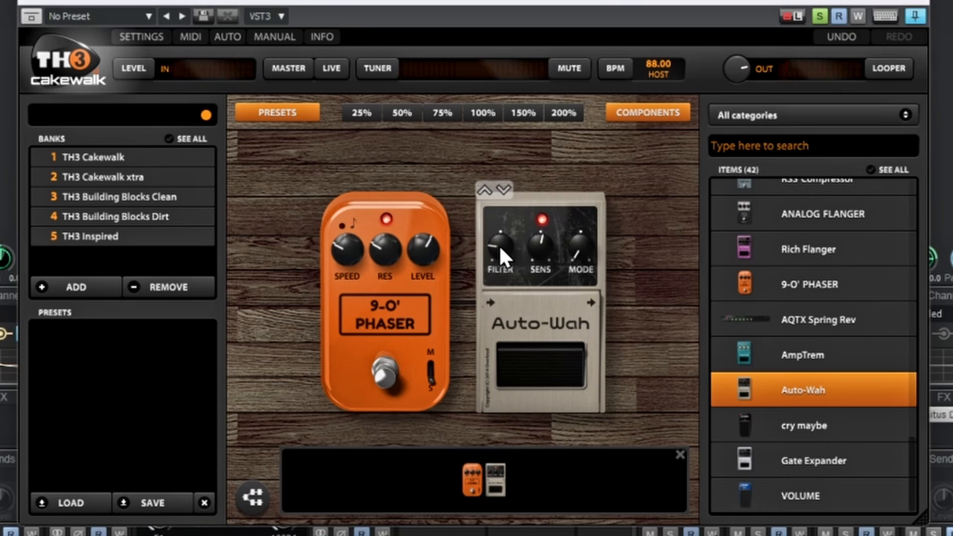
click(499, 245)
drag(499, 245, 499, 243)
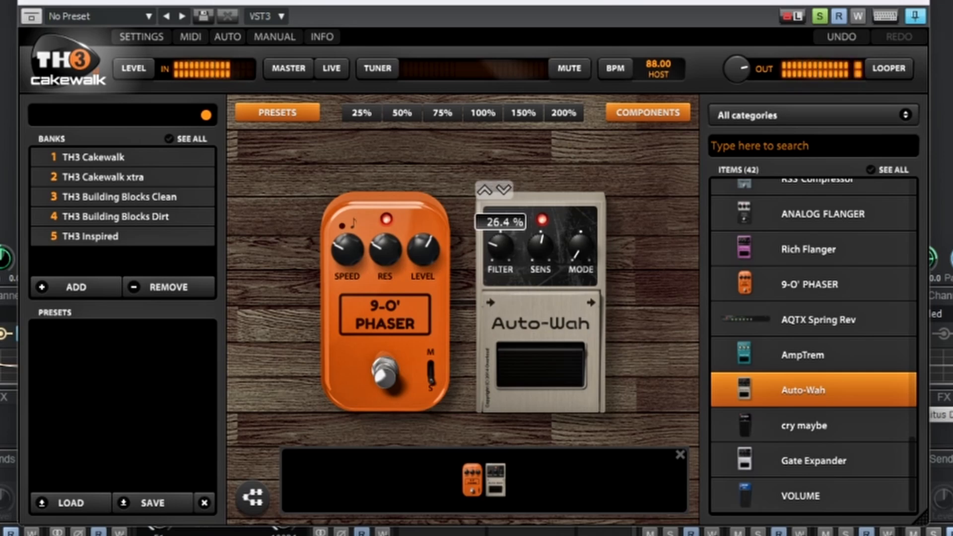
drag(499, 243, 499, 244)
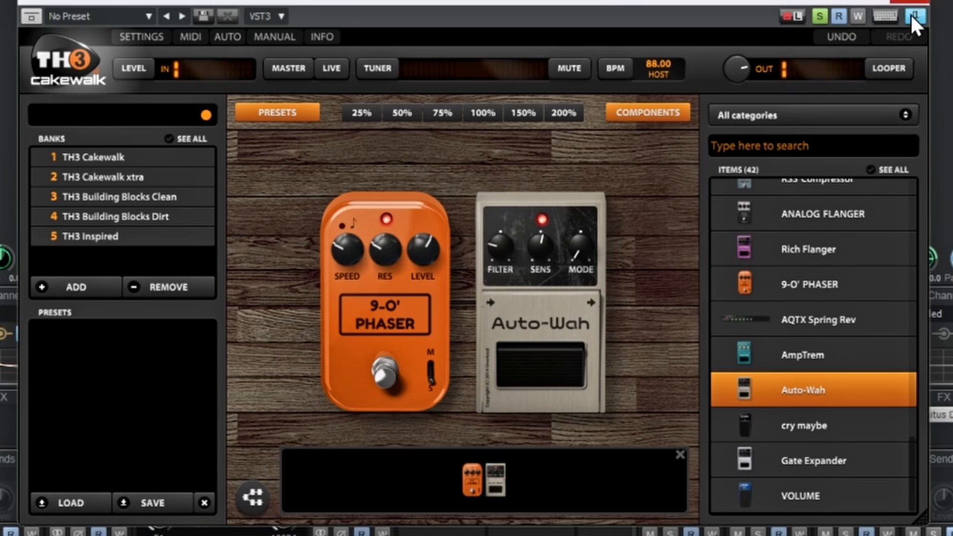
Add the Rich Flanger pedal after the Auto-Wah, adjust its delay to about 2.11 ms, increase its depth, and close TH3
click(806, 246)
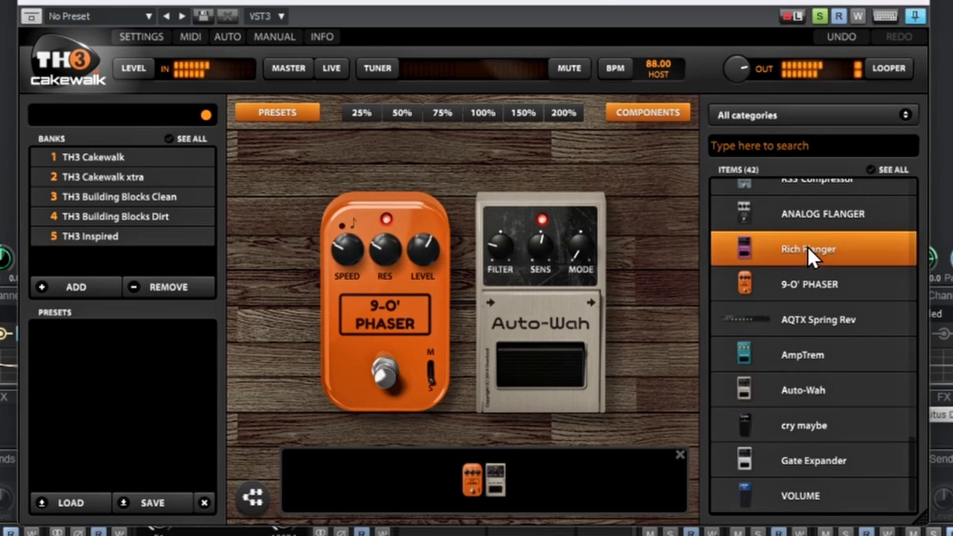
drag(814, 245, 646, 271)
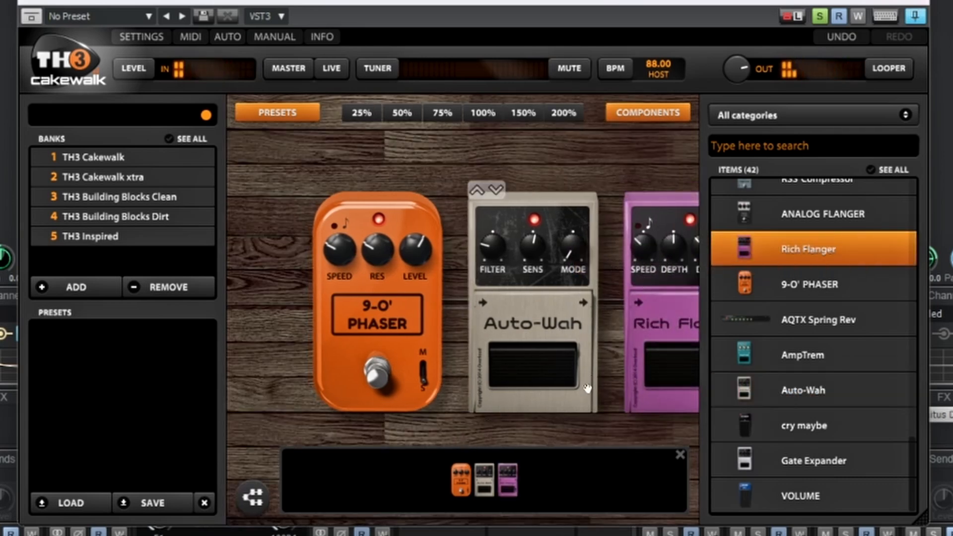
click(506, 487)
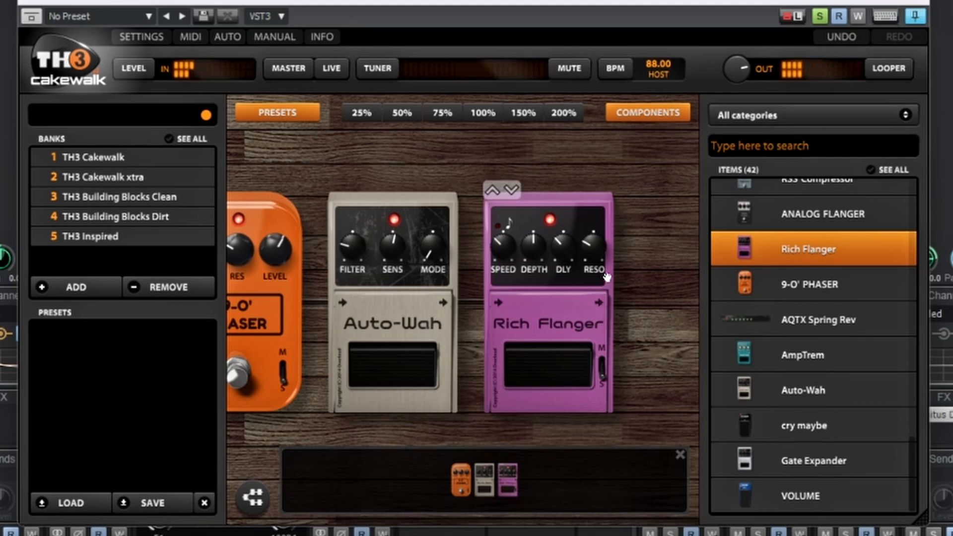
drag(562, 242, 562, 237)
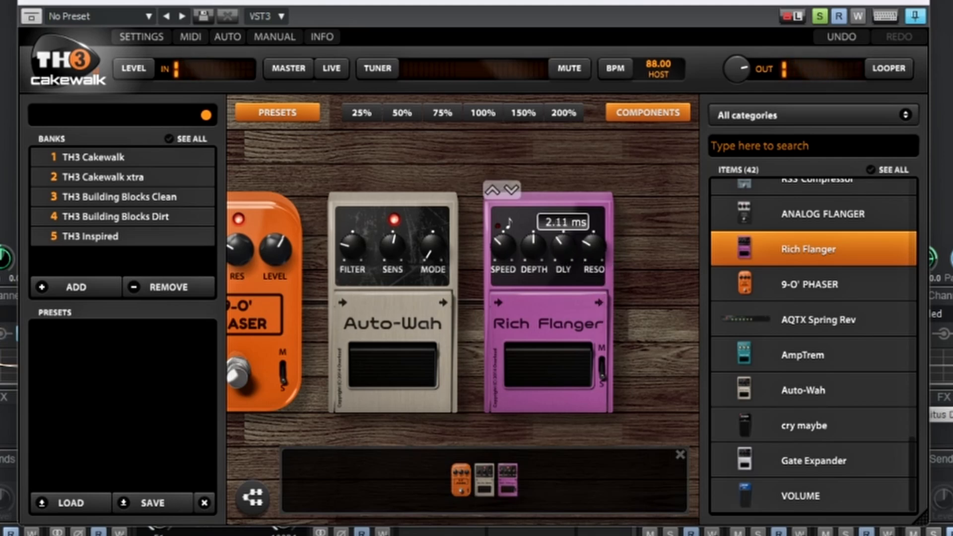
mouse_move(502, 246)
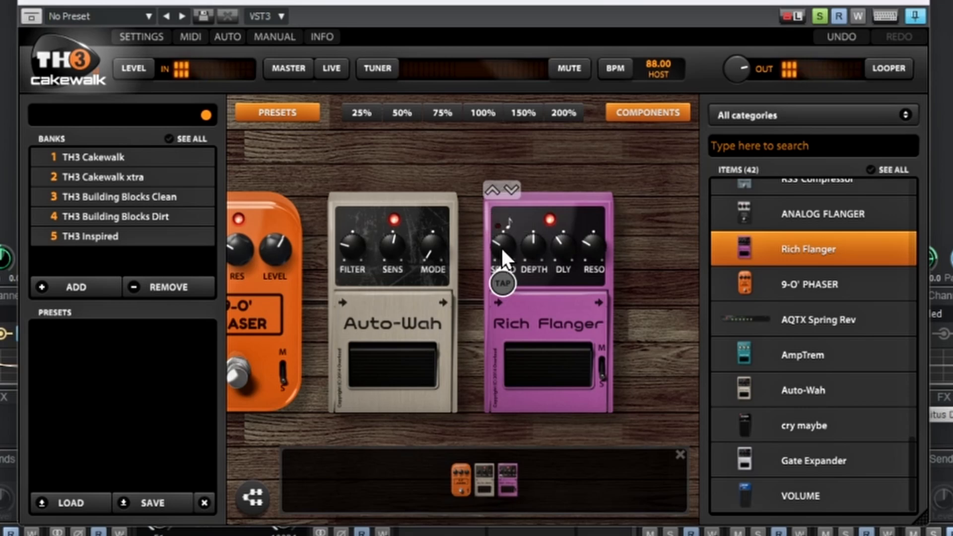
drag(532, 243, 531, 242)
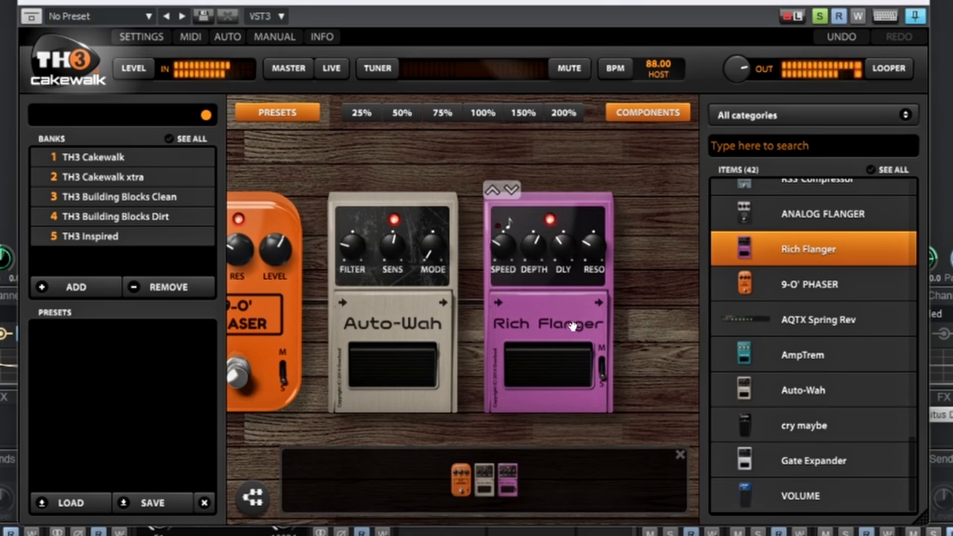
click(910, 2)
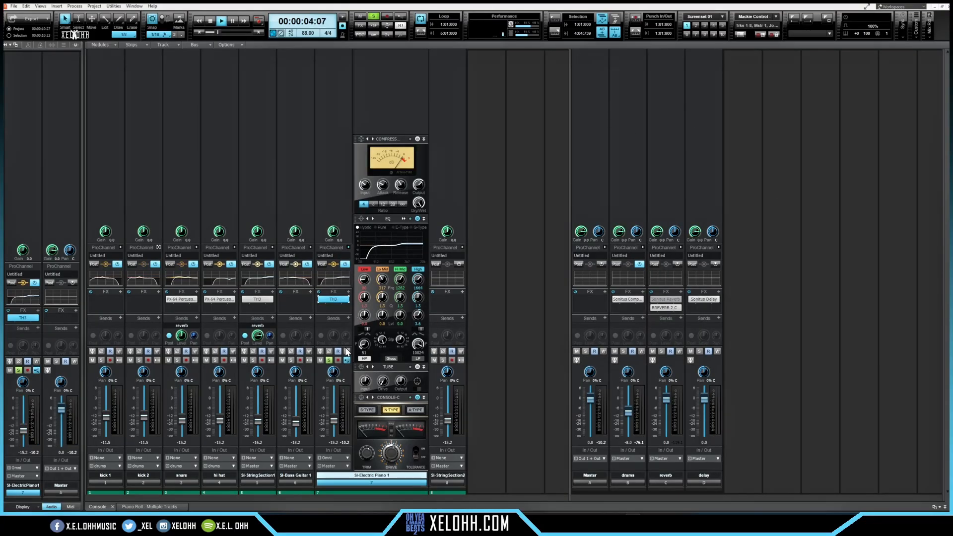
Unsolo the electric piano, add a reverb send with its level lowered slightly, and hide the track's ProChannel
click(329, 360)
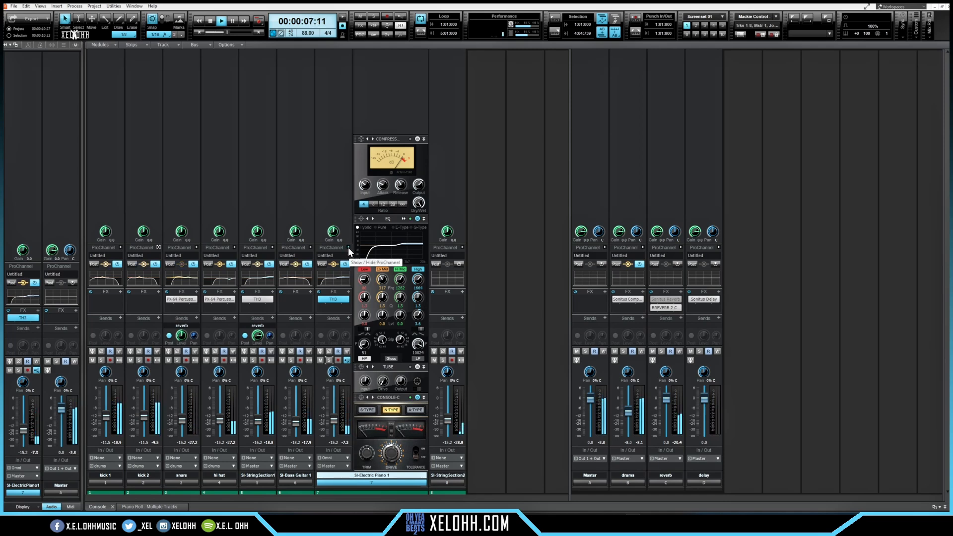
click(348, 320)
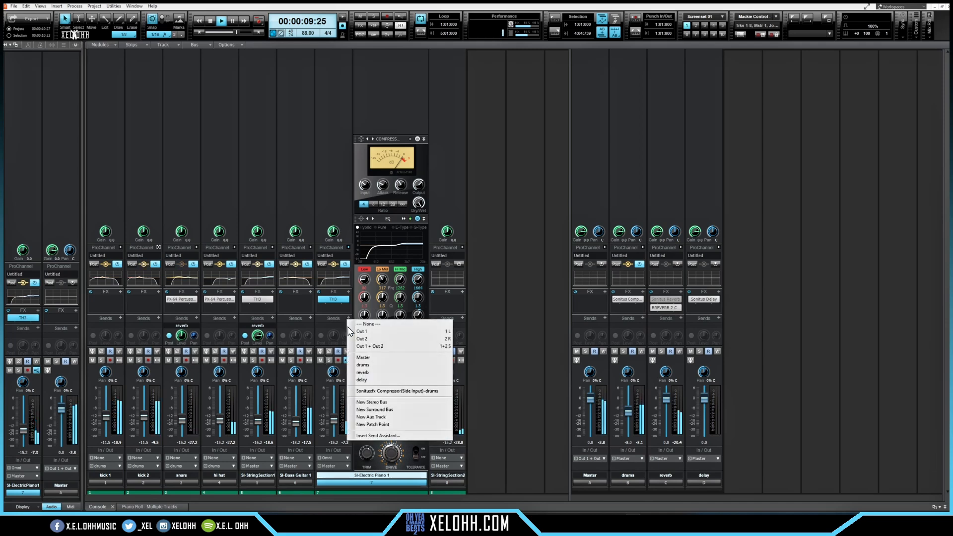
click(372, 372)
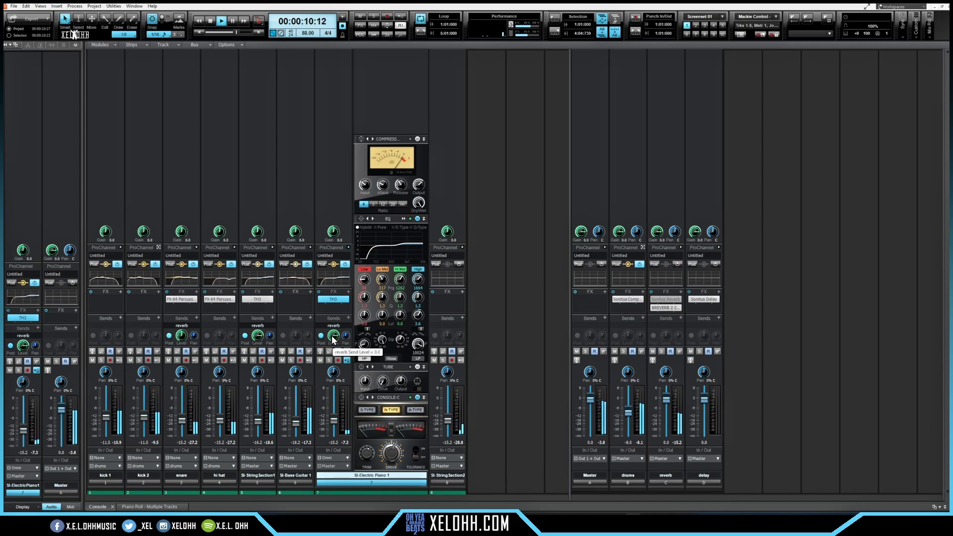
drag(332, 338, 333, 341)
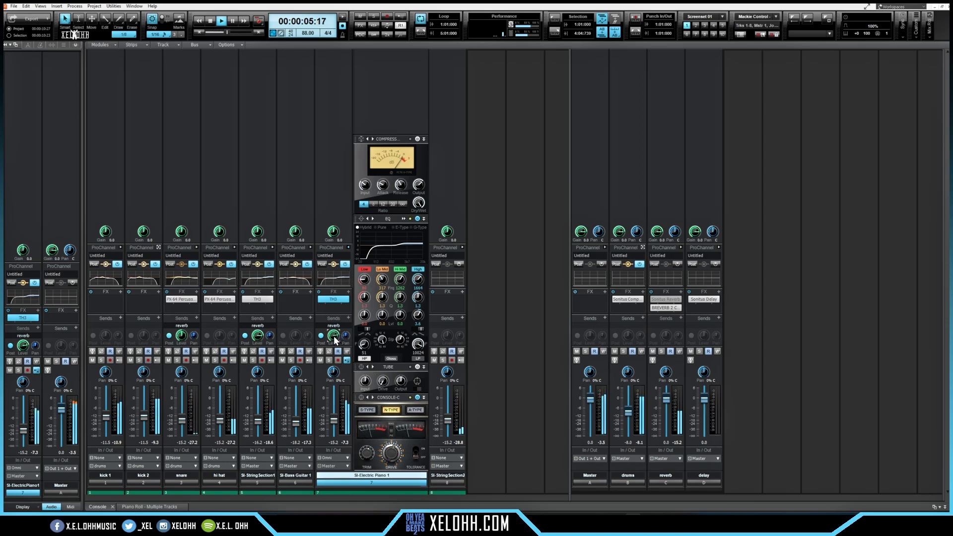
click(348, 247)
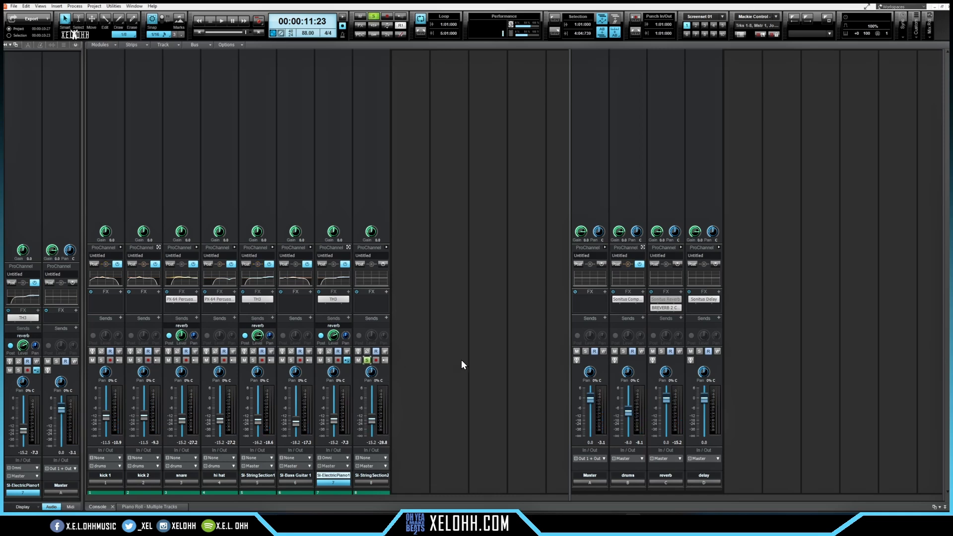
Open the ProChannel equalizer window of SI-String Section 2 and play the soloed track from the start
click(385, 247)
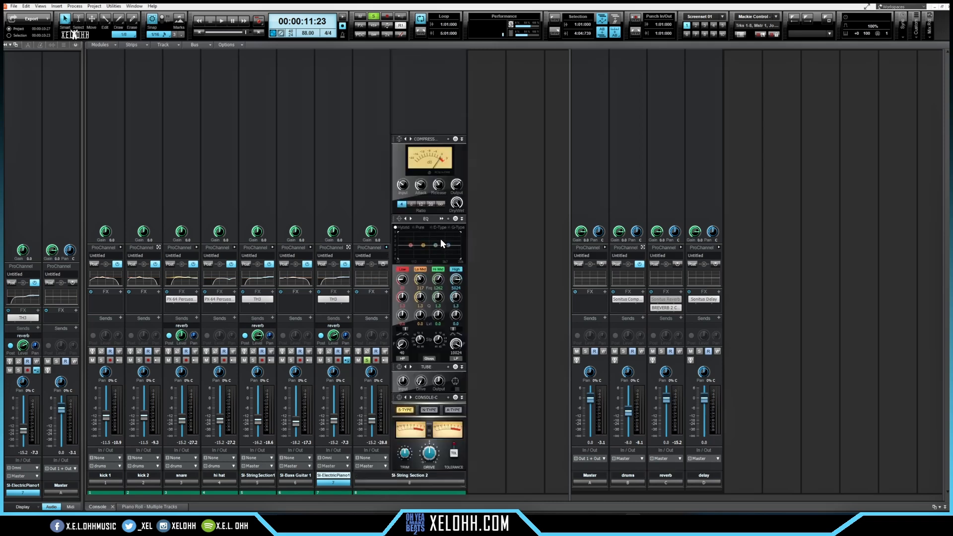
double_click(440, 238)
key(ctrl+Home)
key(space)
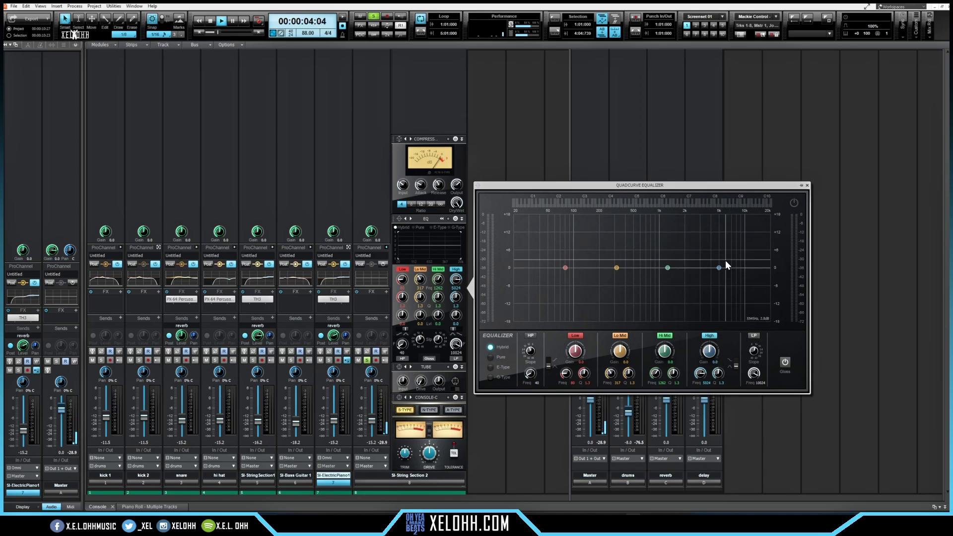
Switch the second string section's High band to a shelf and boost it about 3.7 dB around 2364 Hz
drag(719, 268, 720, 265)
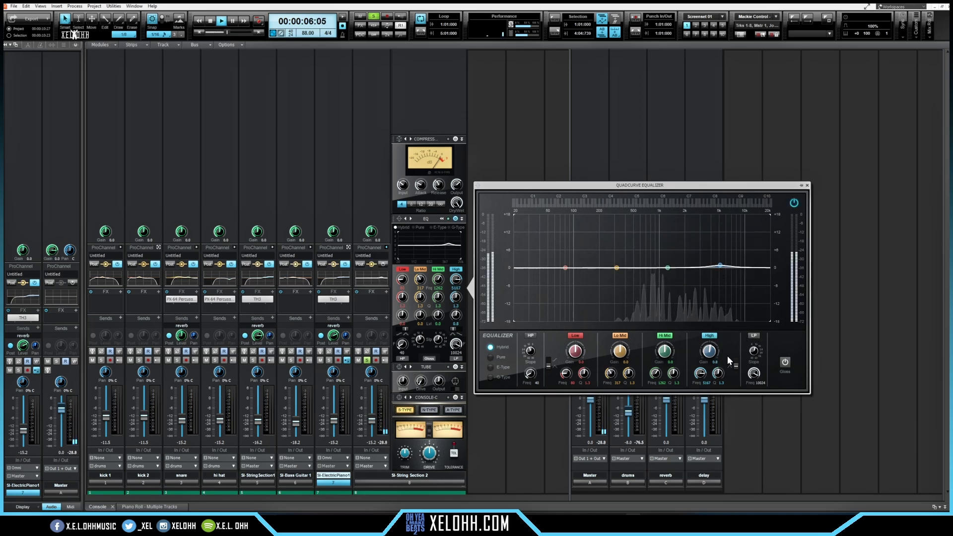
click(736, 365)
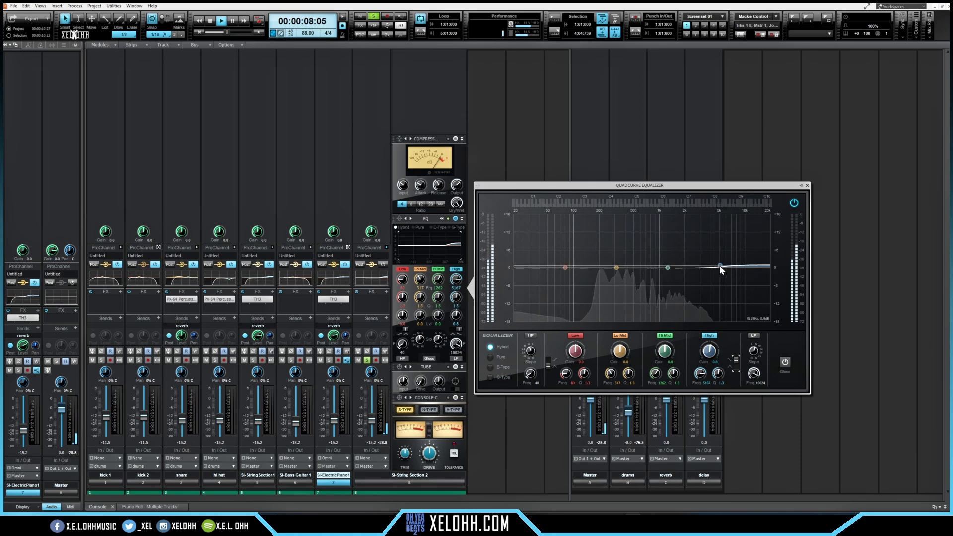
drag(719, 265, 691, 255)
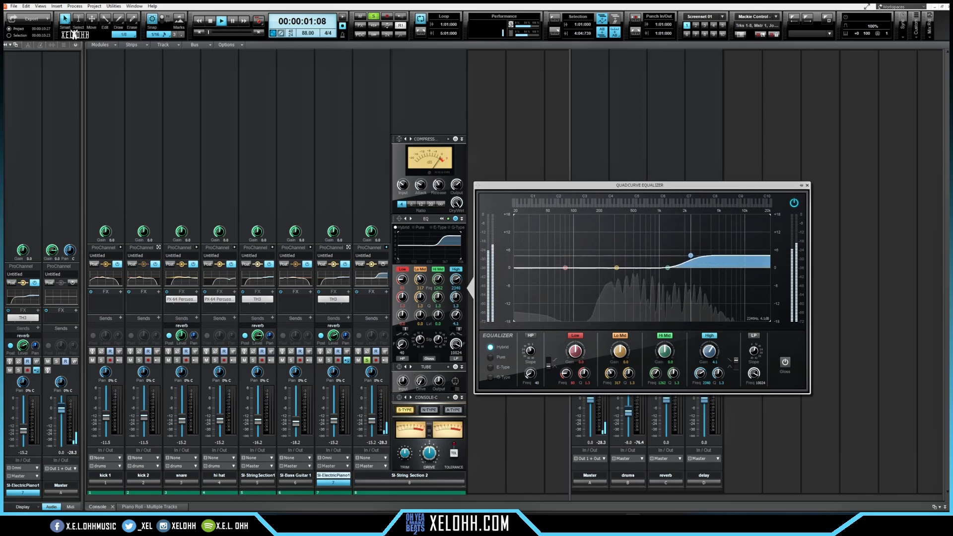
drag(690, 255, 691, 257)
Enable a steeper high-pass filter at 113 Hz and shift the High shelf to about 1698 Hz with a 4.2 dB boost
click(532, 348)
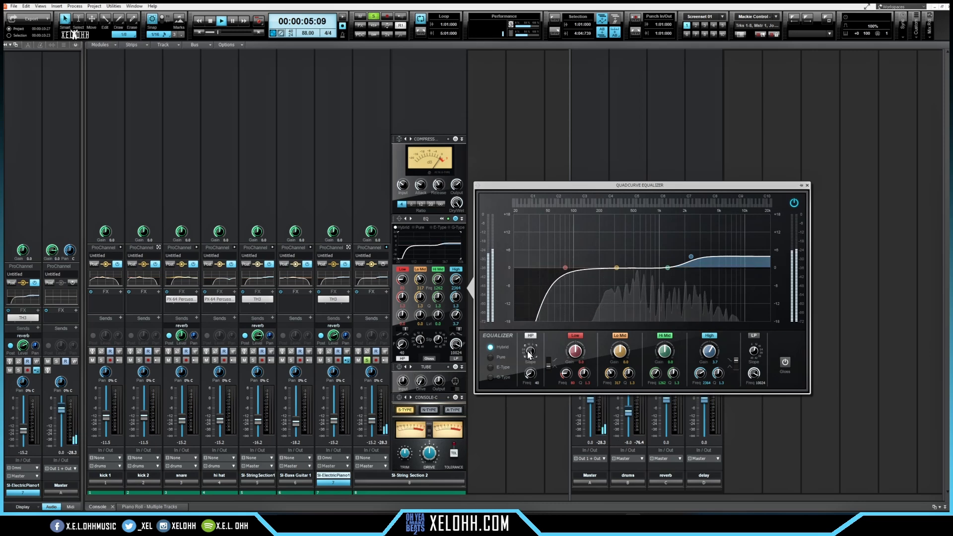
drag(531, 373, 531, 353)
drag(691, 256, 679, 255)
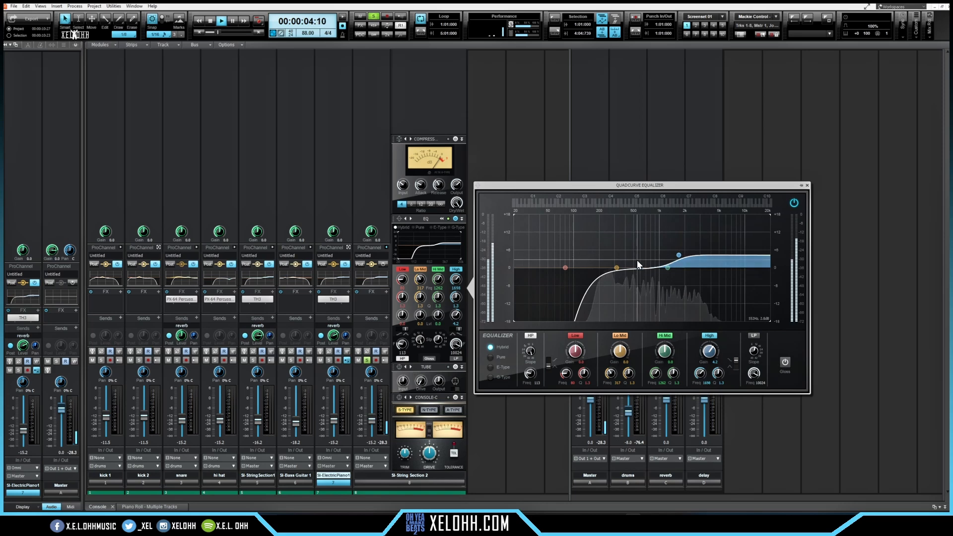
Boost the second string section's Lo Mid band about 1.8 dB around 274 Hz and close the equalizer window
drag(616, 267, 611, 262)
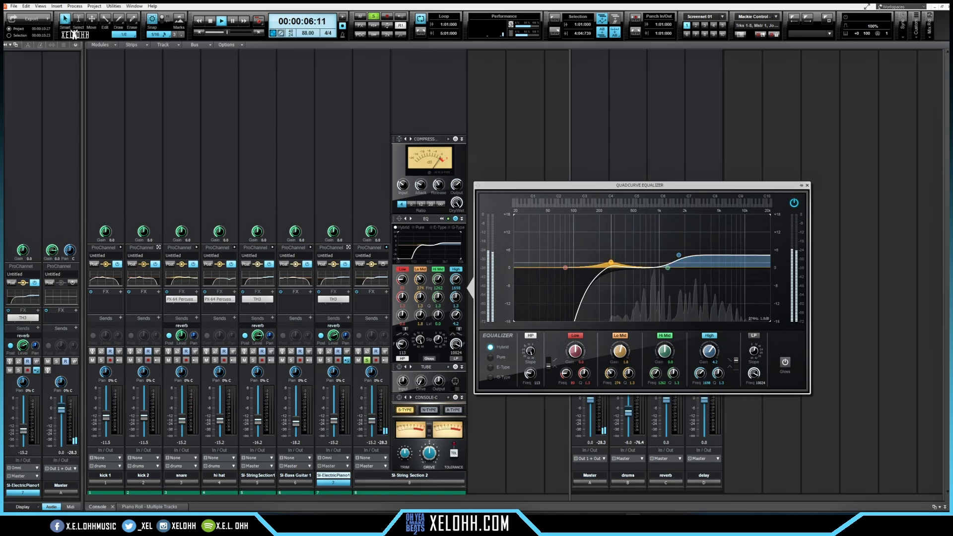
click(807, 186)
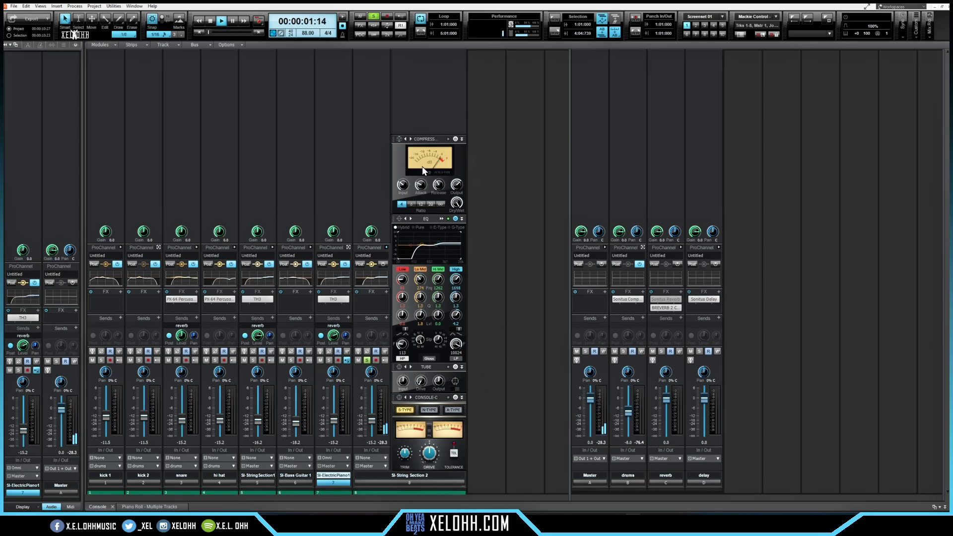
Compress the second string section with its ProChannel compressor, adjusting the input and attack and choosing a higher ratio
drag(400, 186, 421, 183)
drag(418, 185, 419, 187)
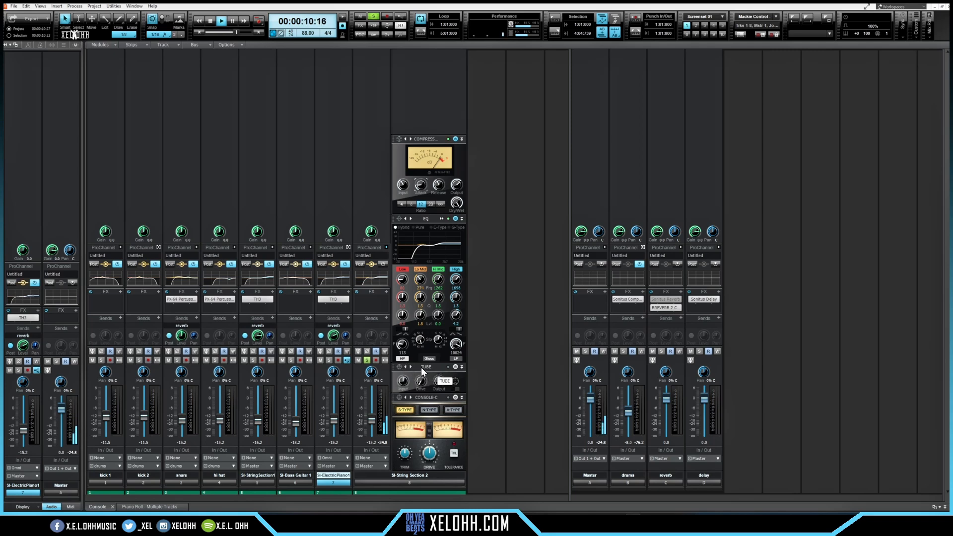
Add a send from the second string section to the reverb bus
click(386, 291)
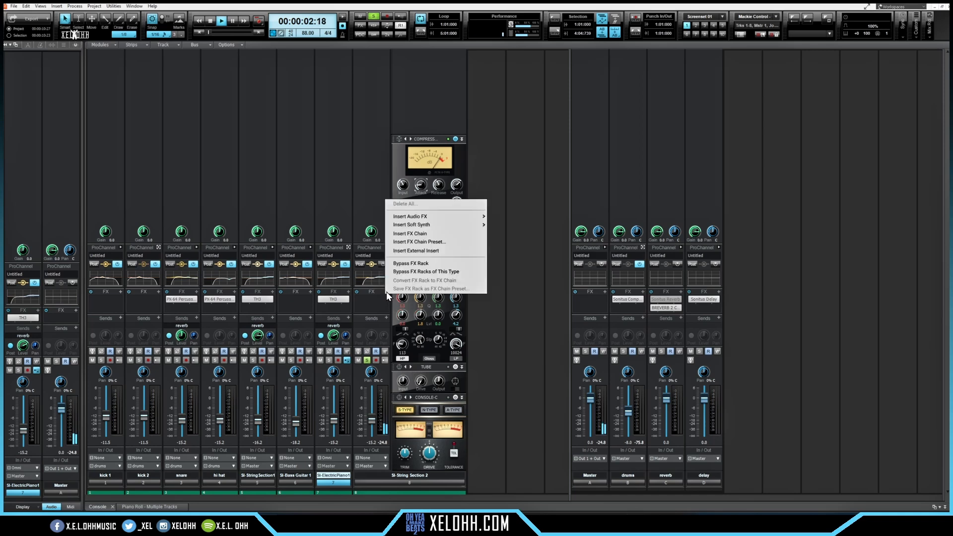
click(384, 317)
click(386, 317)
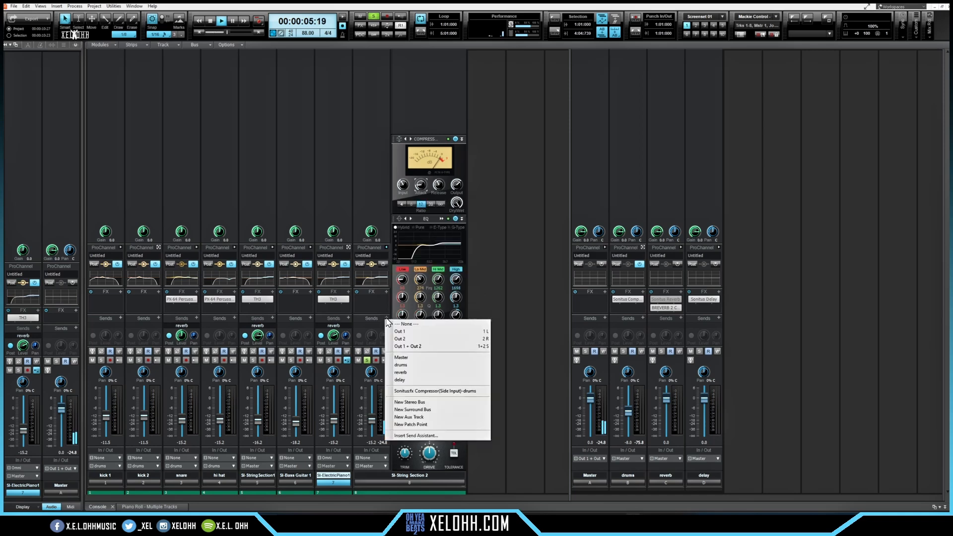
click(407, 372)
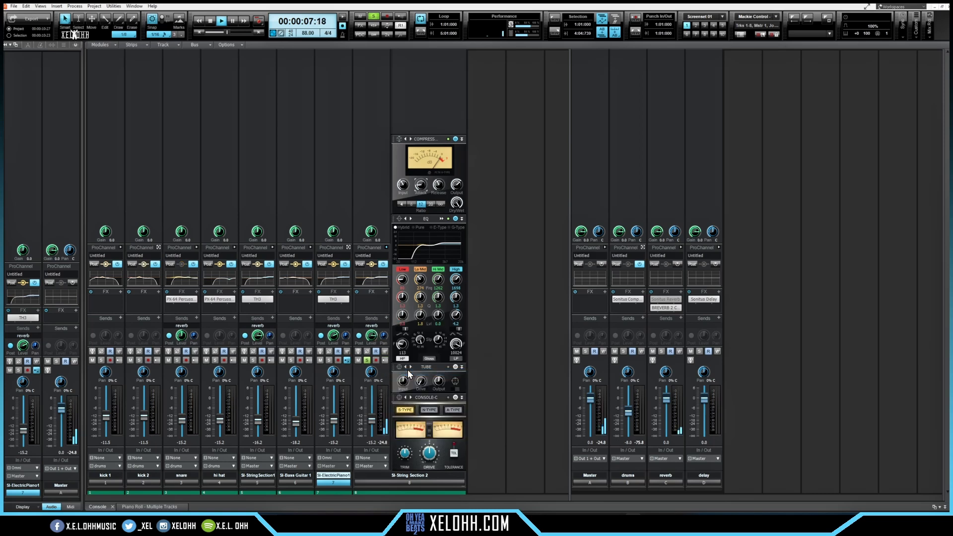
Add a send from the second string section to the delay bus and lower its send level
click(386, 318)
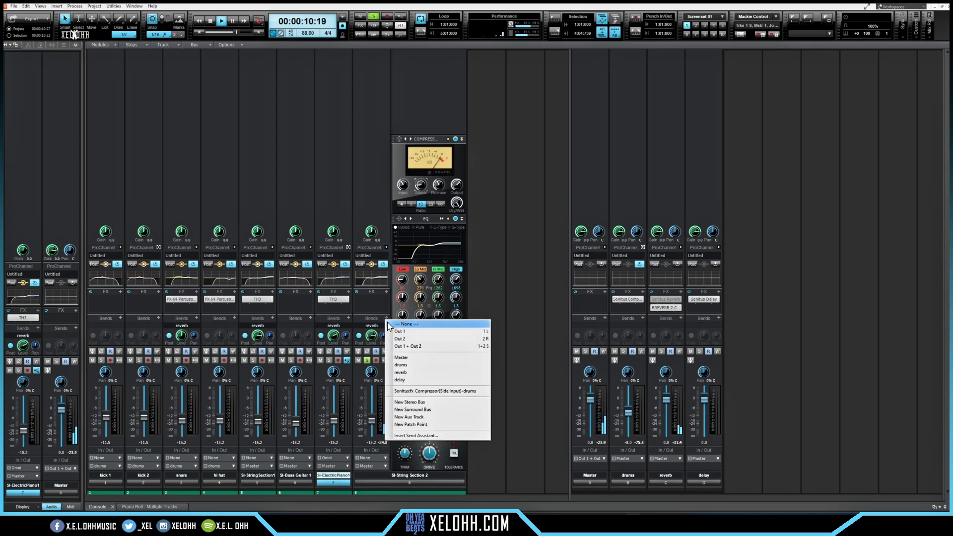
click(409, 380)
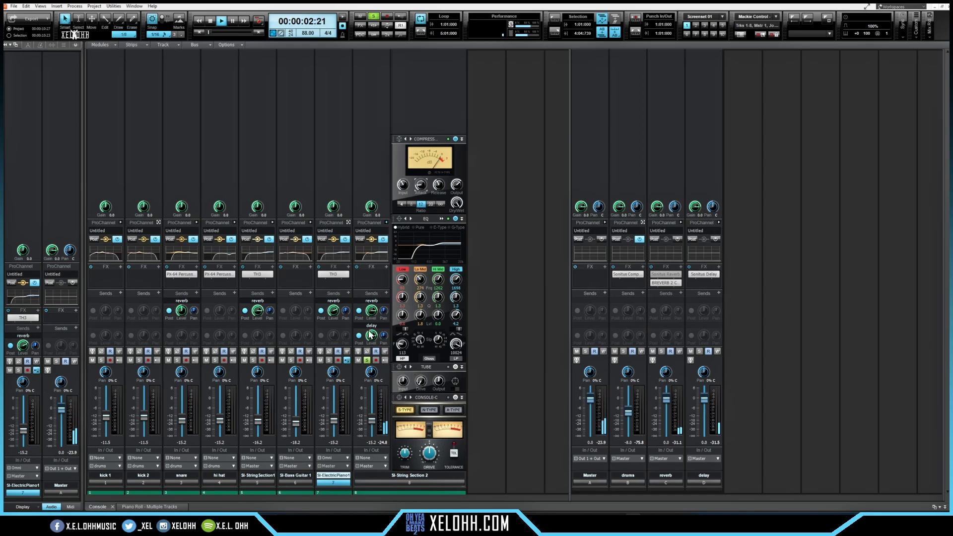
mouse_move(370, 335)
mouse_down()
mouse_move(370, 348)
mouse_move(370, 311)
mouse_move(370, 352)
mouse_up()
Unsolo the second string section and collapse its expanded ProChannel while listening to the full mix
click(368, 360)
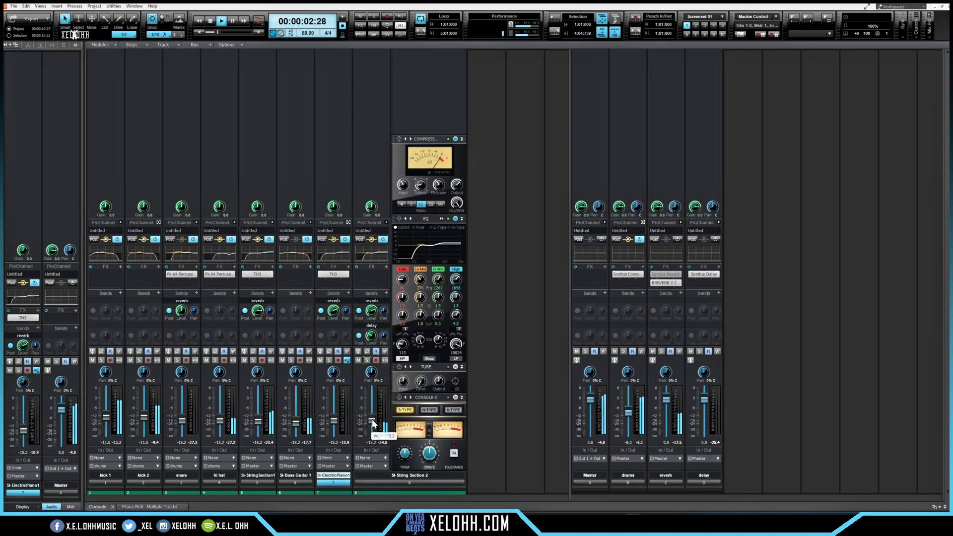
click(385, 221)
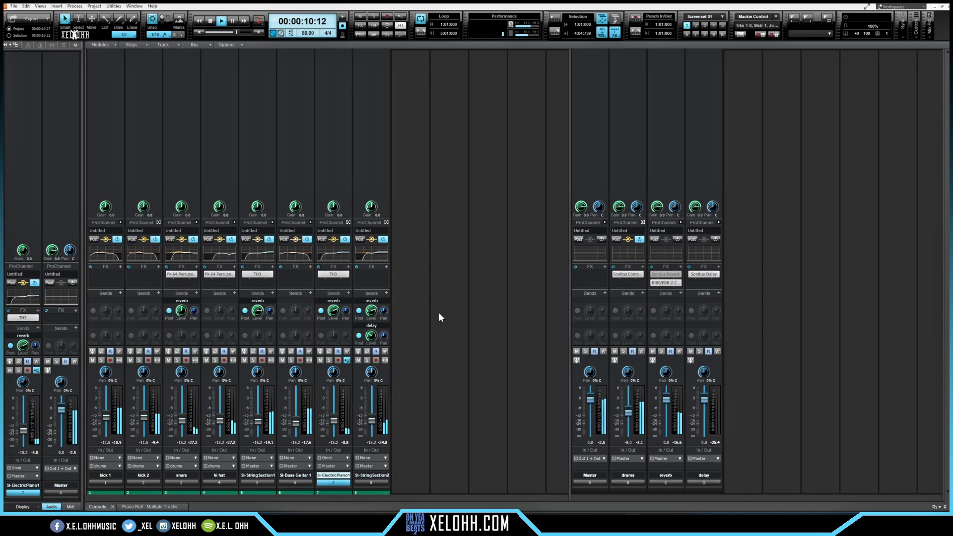
key(space)
key(space)
key(space)
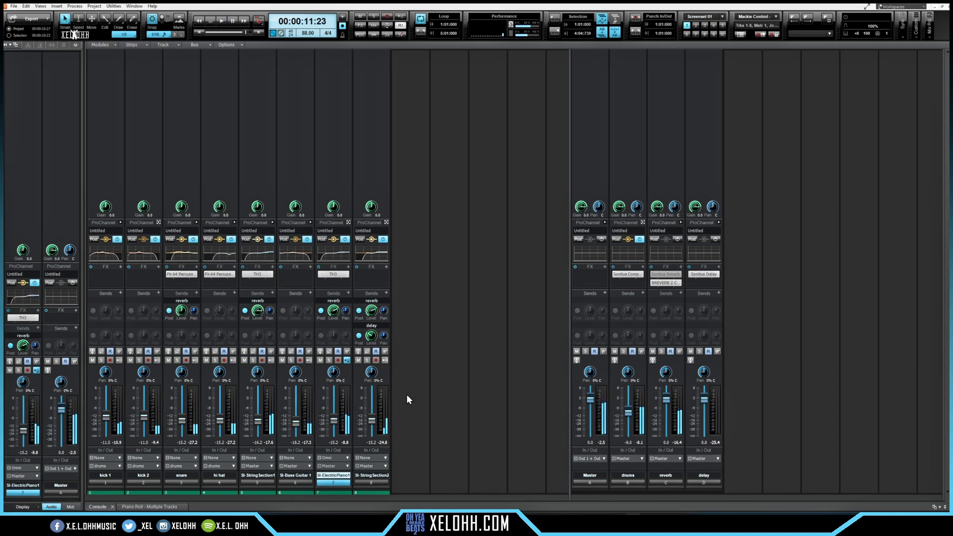